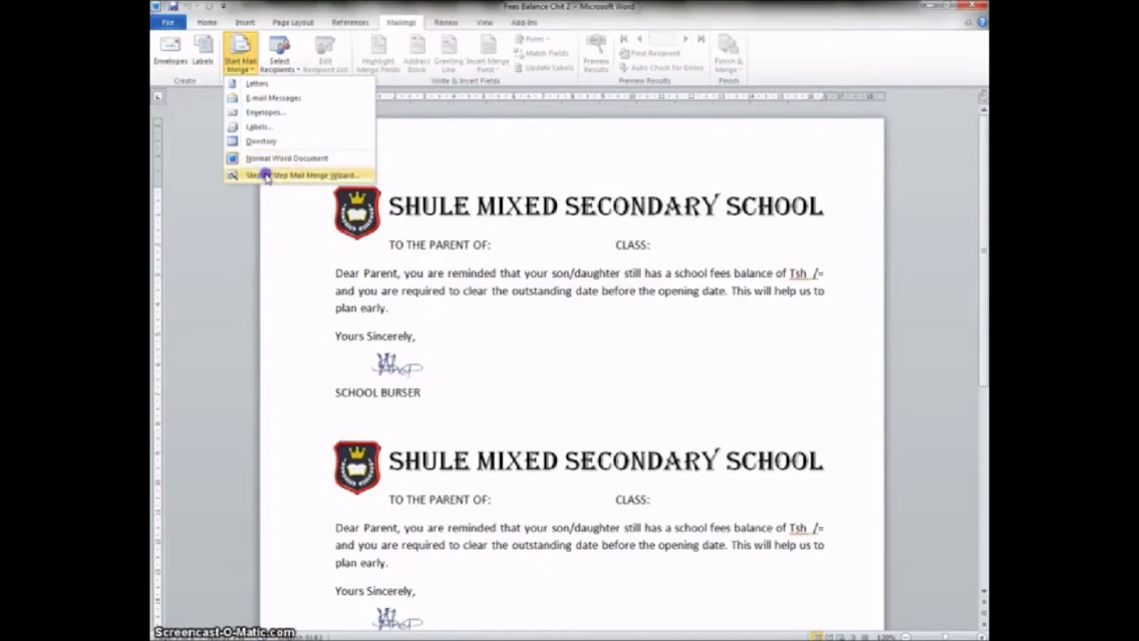
# Launch the Step-by-Step Mail Merge Wizard with Letters as the document type
pyautogui.click(265, 176)
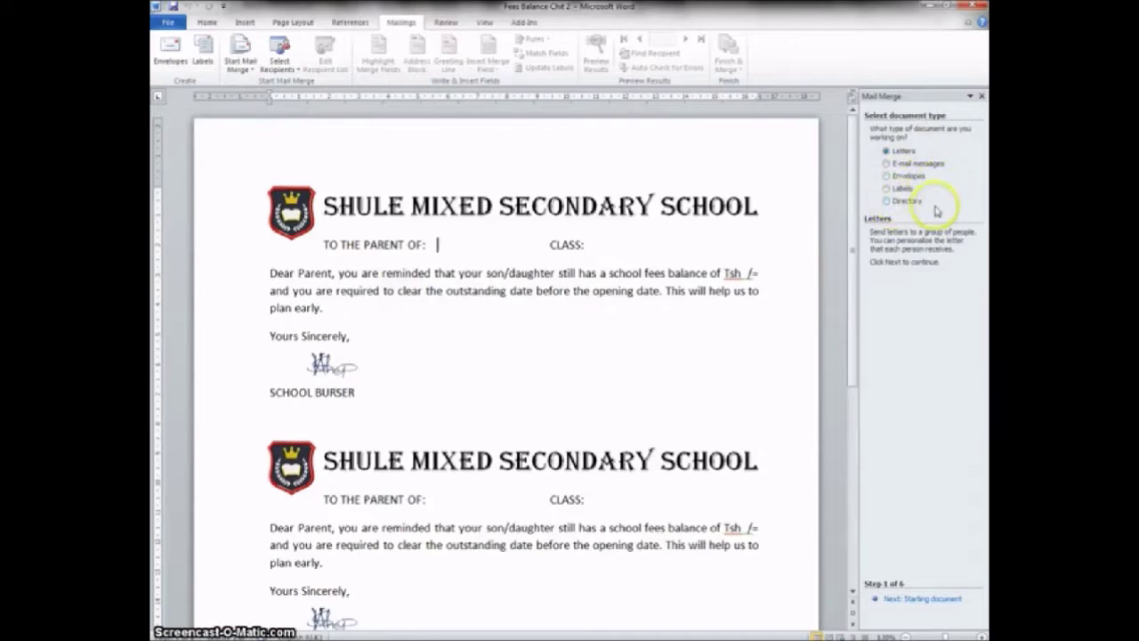
pyautogui.click(897, 151)
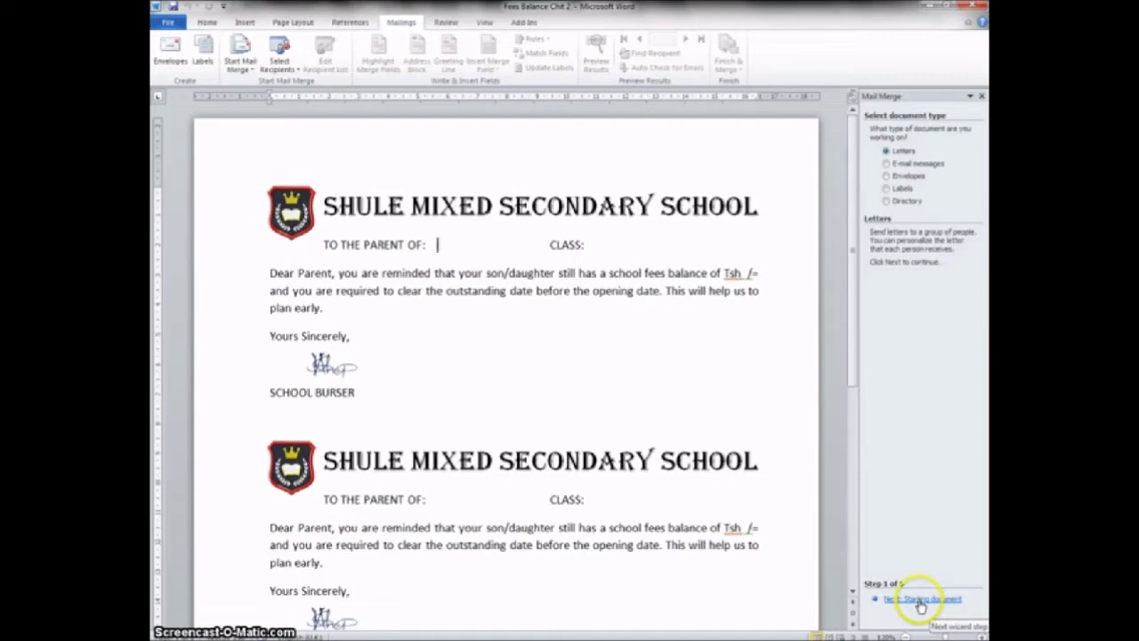
pyautogui.click(920, 602)
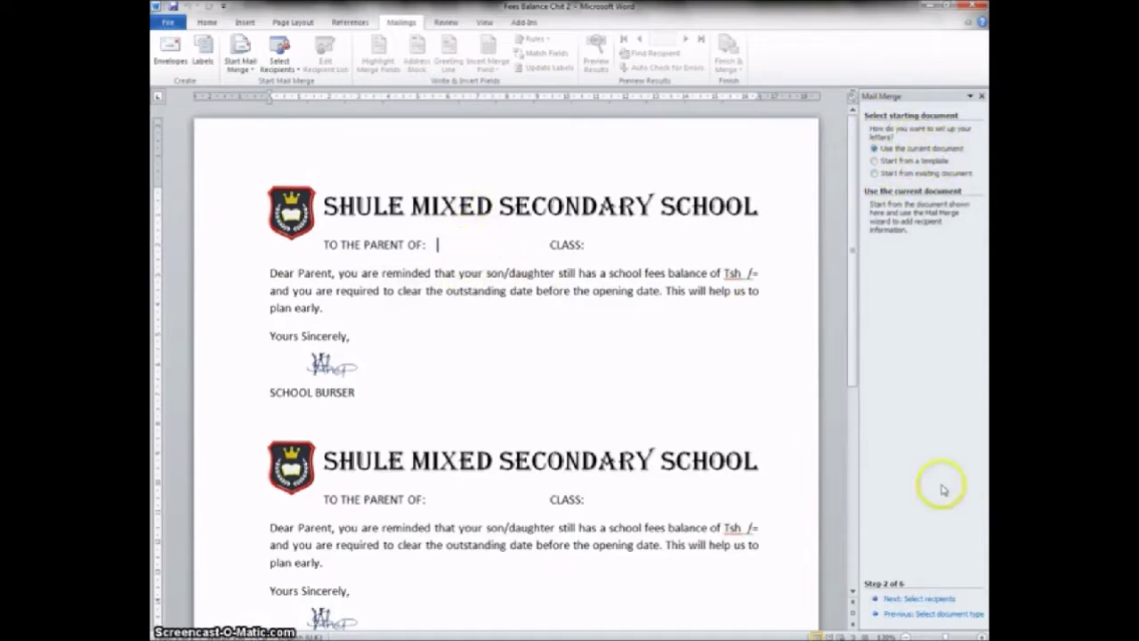
# Browse to Desktop > Samples and open the Fees balance chits workbook as the data source
pyautogui.click(912, 602)
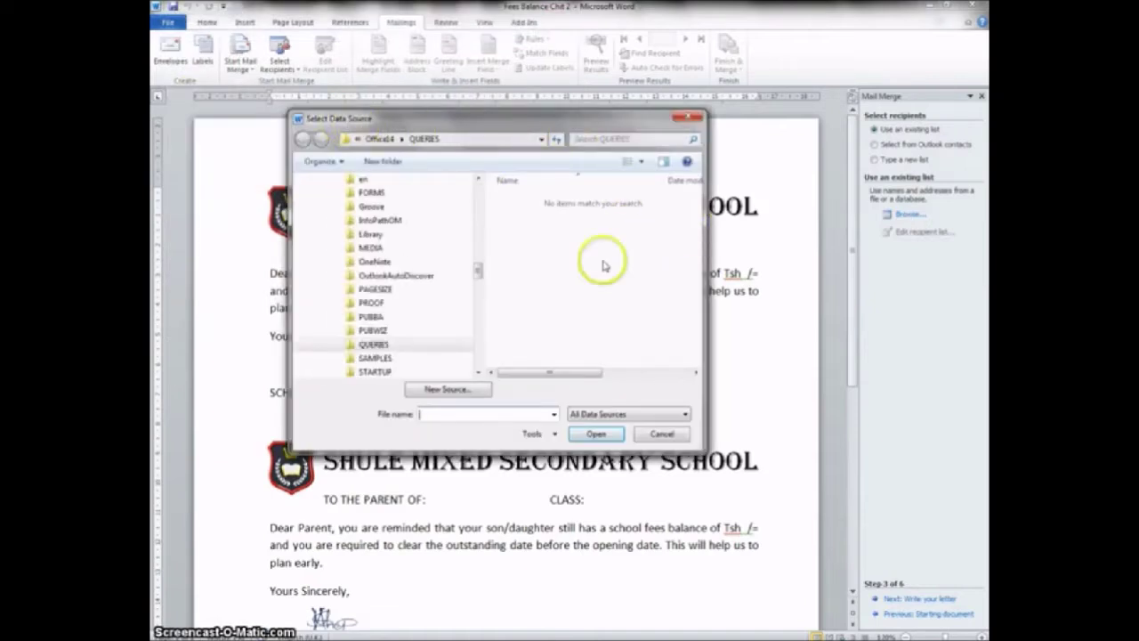
pyautogui.moveTo(478, 271); pyautogui.dragTo(482, 190)
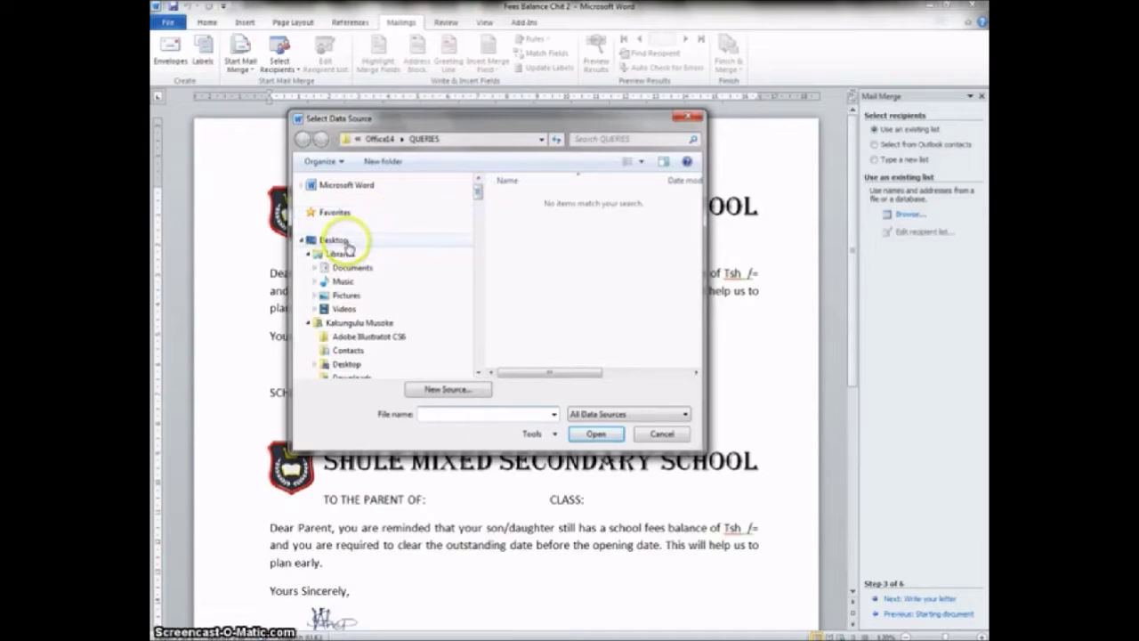
pyautogui.click(335, 240)
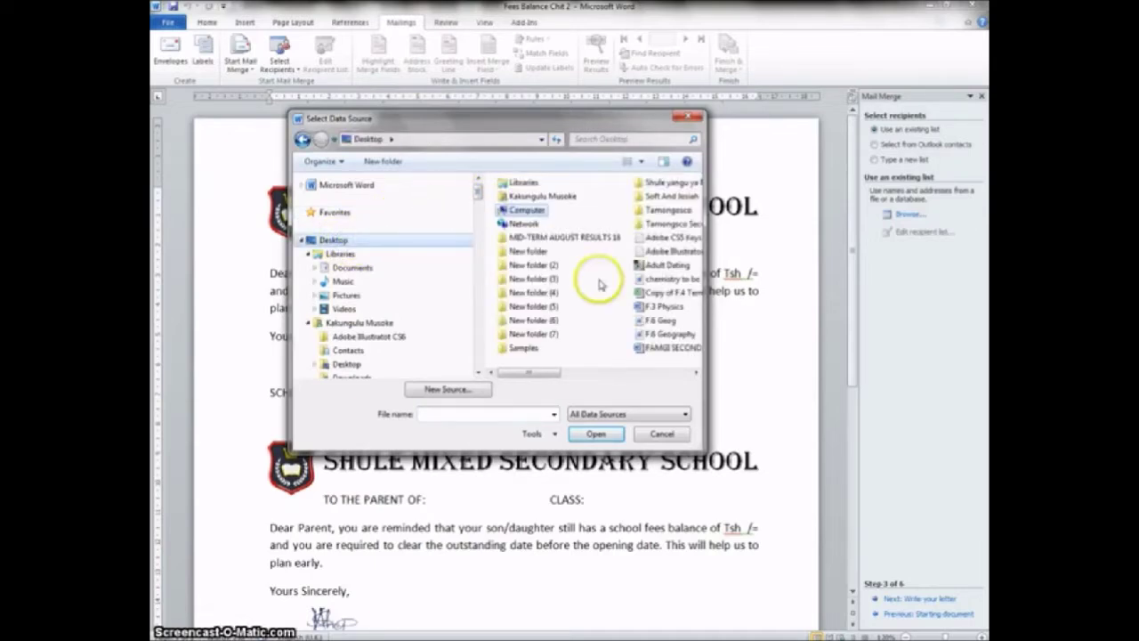
pyautogui.click(696, 372)
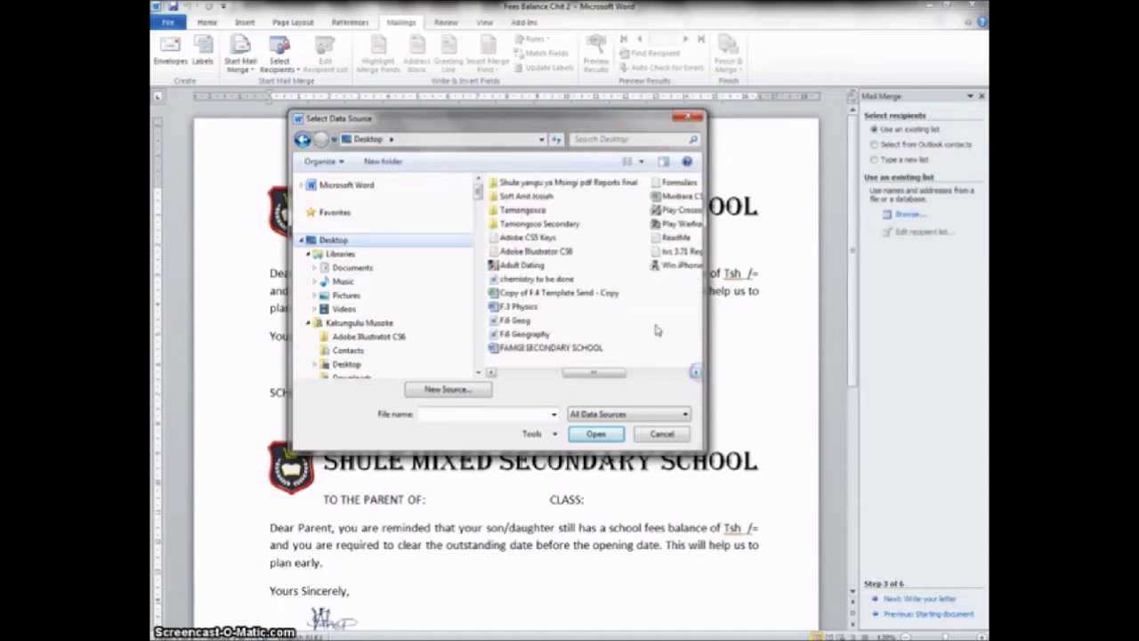
pyautogui.click(490, 373)
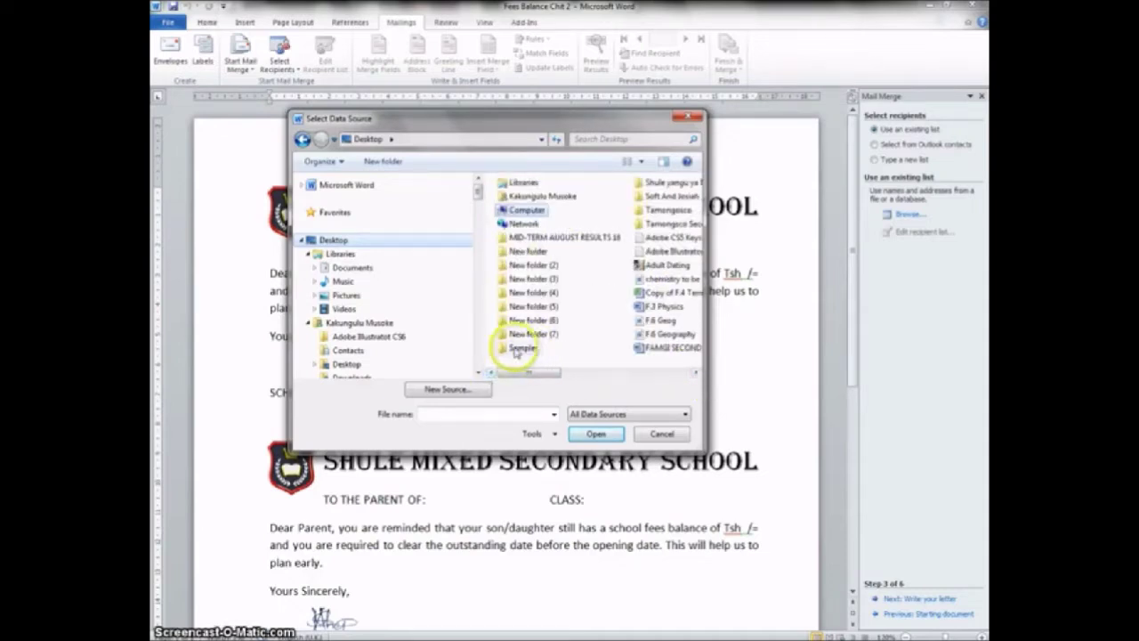
pyautogui.click(518, 349)
pyautogui.click(596, 435)
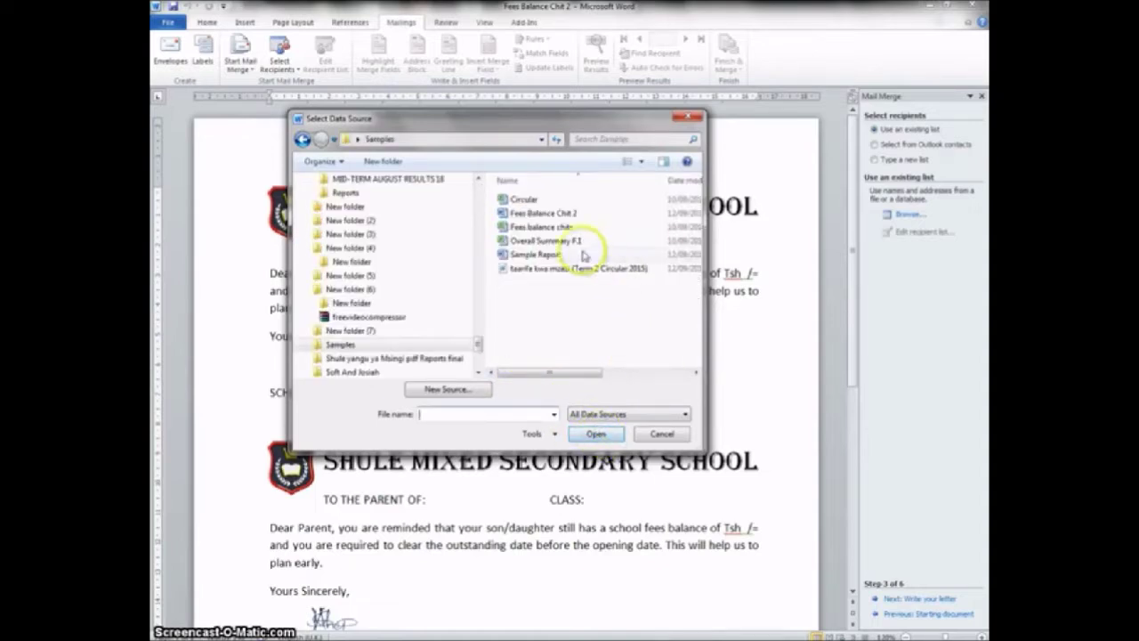
pyautogui.click(534, 228)
pyautogui.click(497, 229)
pyautogui.click(596, 435)
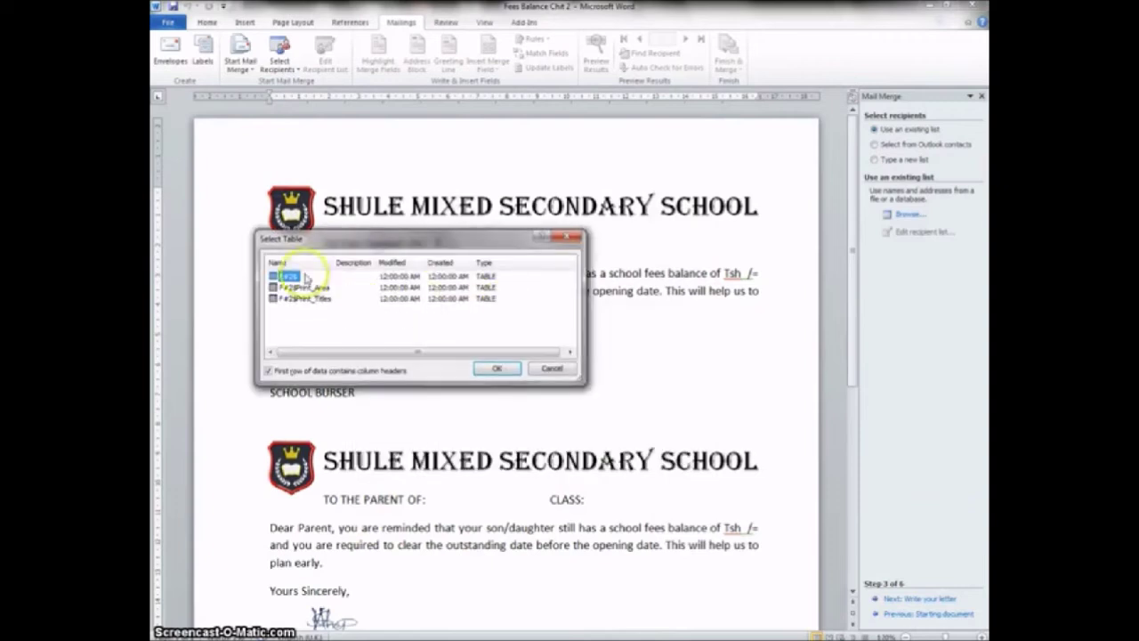
# Check the fees sheet in Excel, then confirm the first worksheet as the data table
pyautogui.click(270, 240)
pyautogui.click(455, 640)
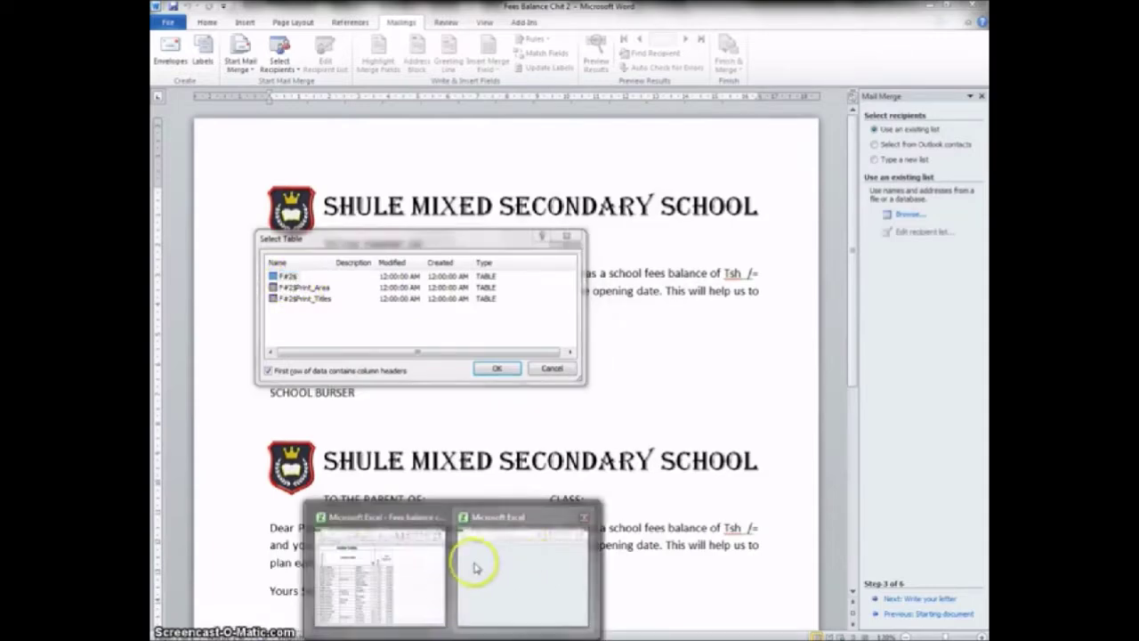
pyautogui.click(379, 566)
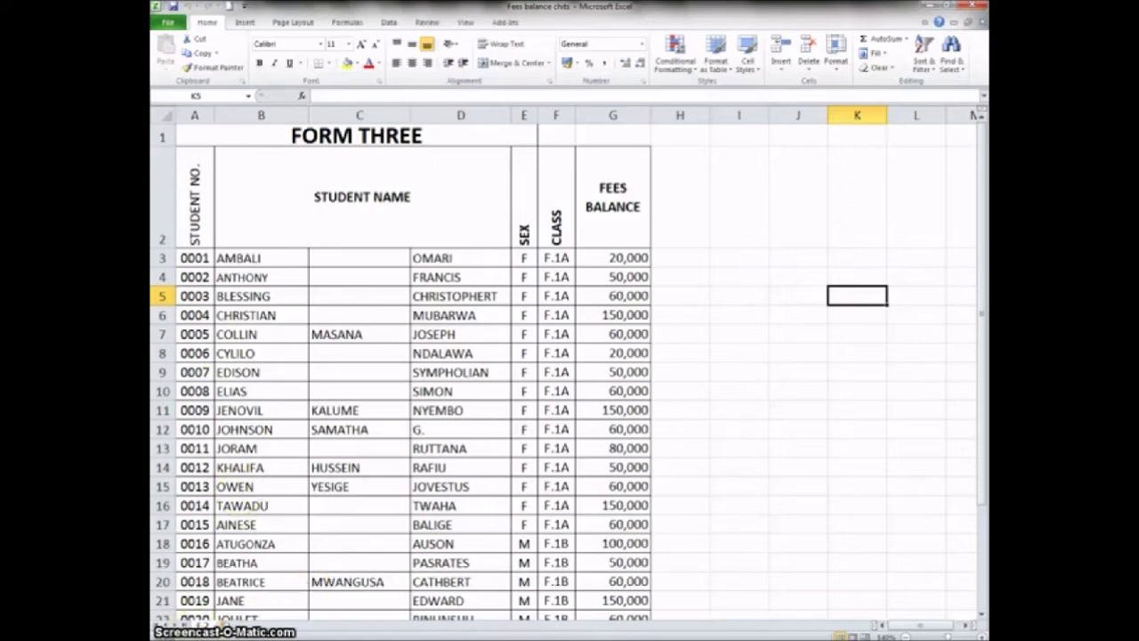
pyautogui.hotkey('alt', 'Tab')
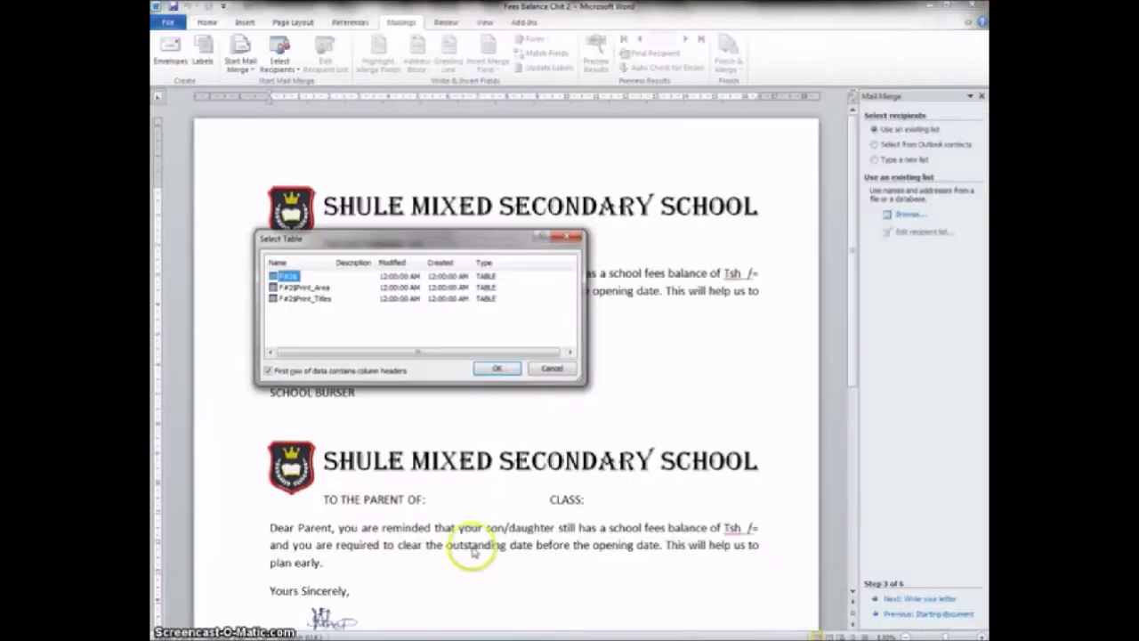
pyautogui.click(497, 368)
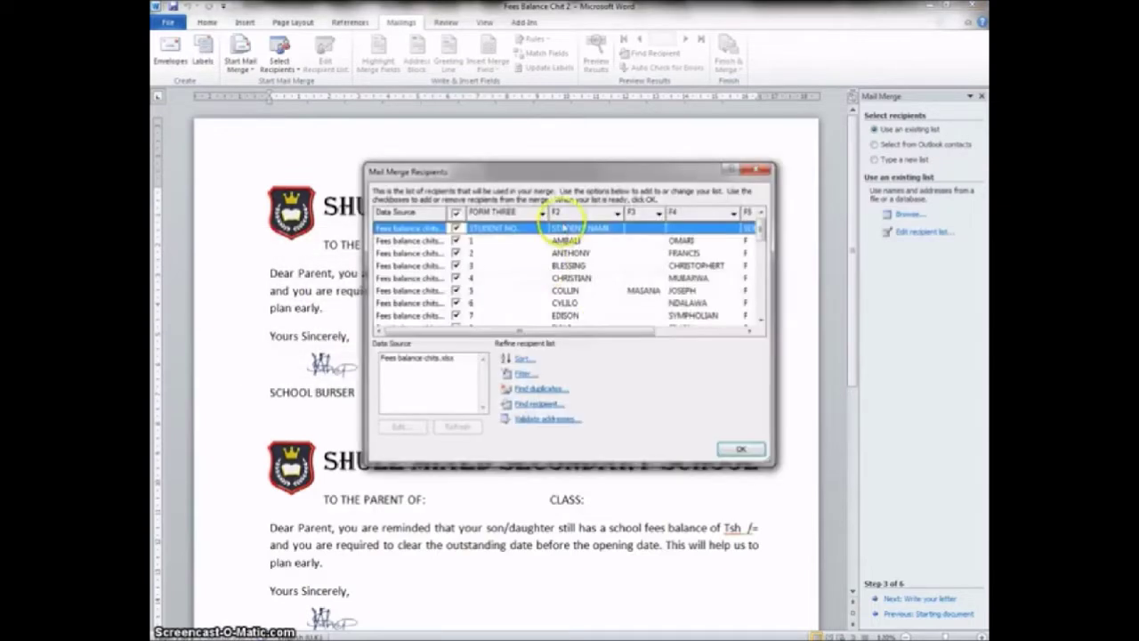
# Move and enlarge the Mail Merge Recipients list to show all columns and more students
pyautogui.moveTo(564, 181); pyautogui.dragTo(415, 184)
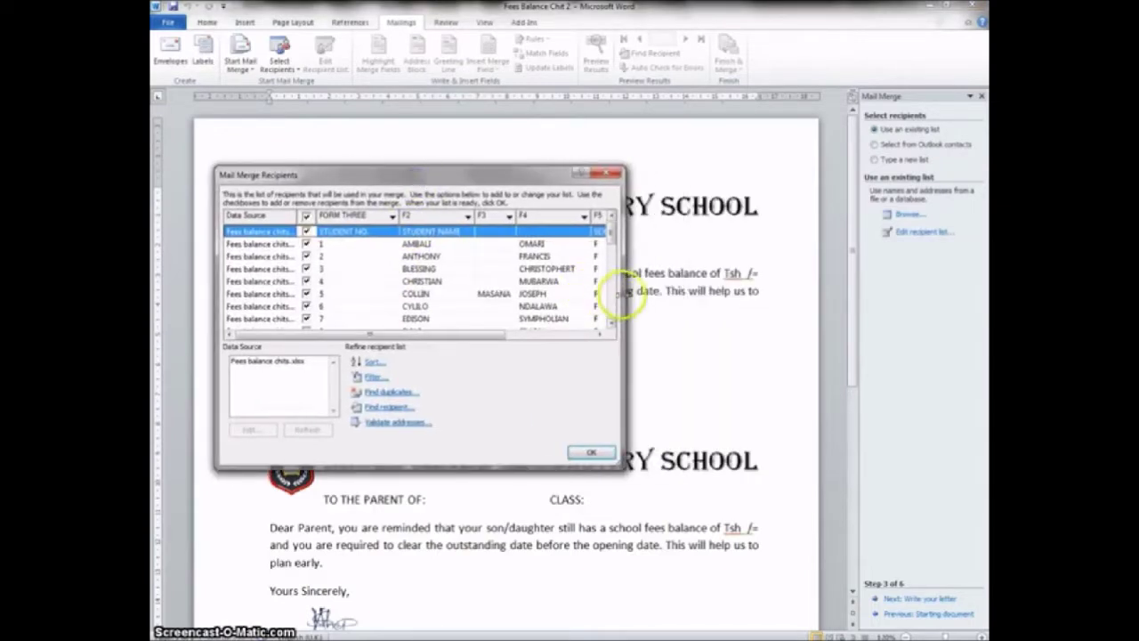
pyautogui.moveTo(624, 295); pyautogui.dragTo(873, 297)
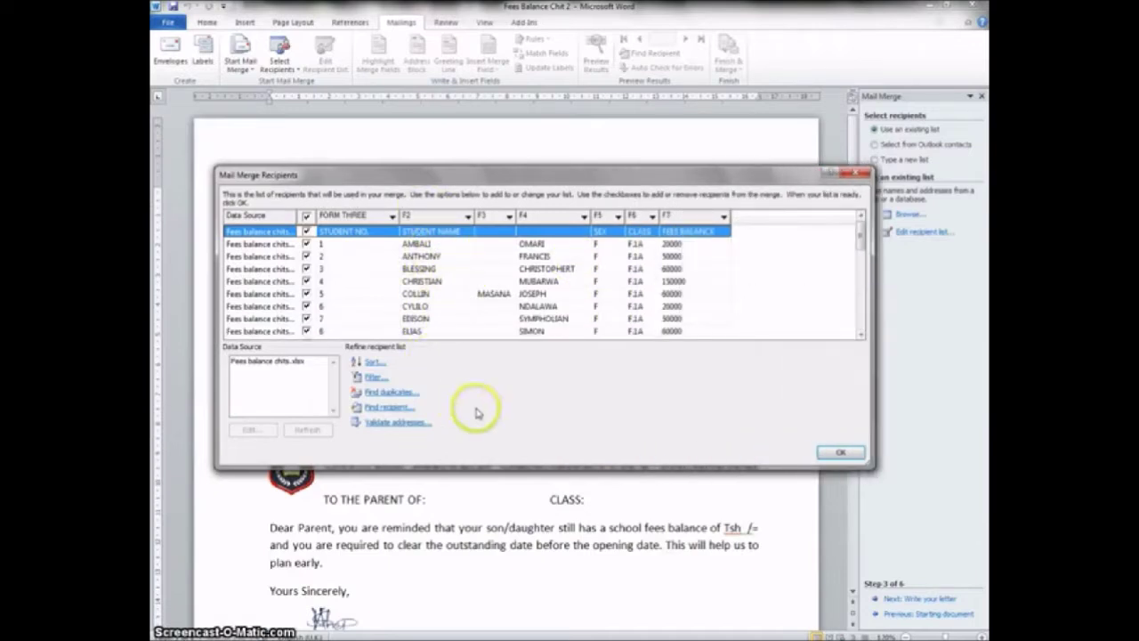
pyautogui.moveTo(495, 466); pyautogui.dragTo(496, 559)
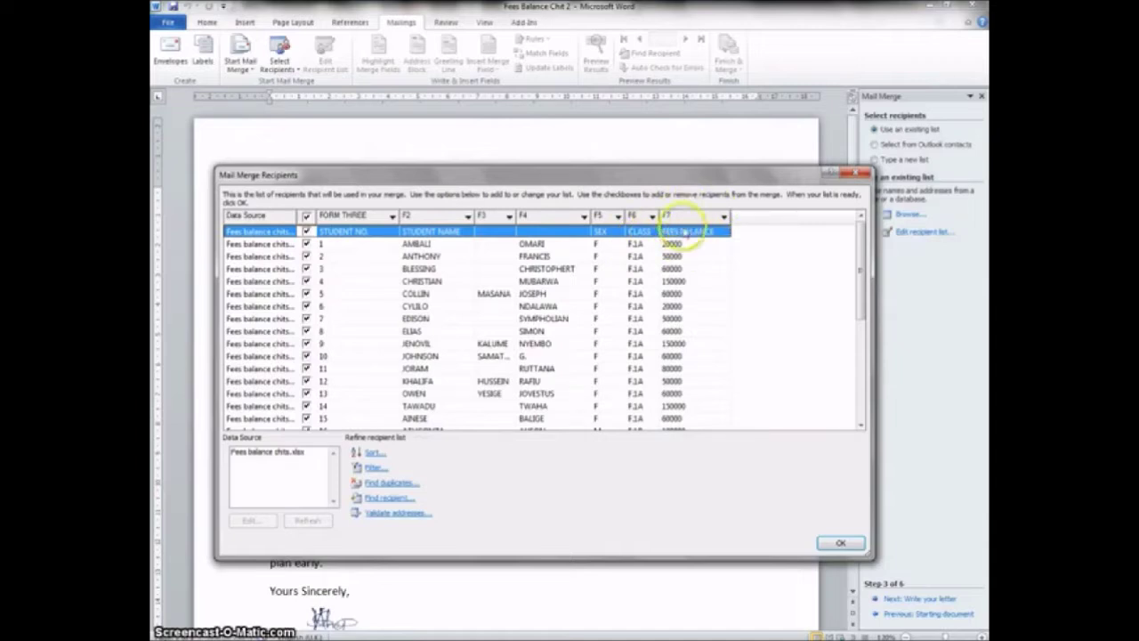
# Accept the recipient list and move on to writing the letter at TO THE PARENT OF:
pyautogui.click(840, 544)
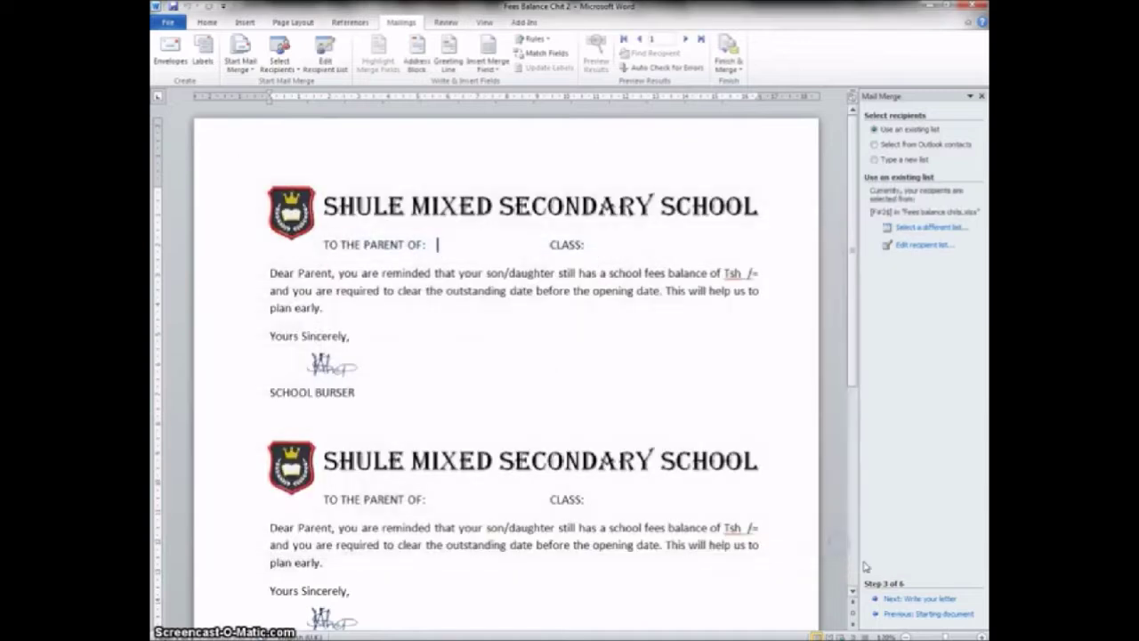
pyautogui.click(926, 600)
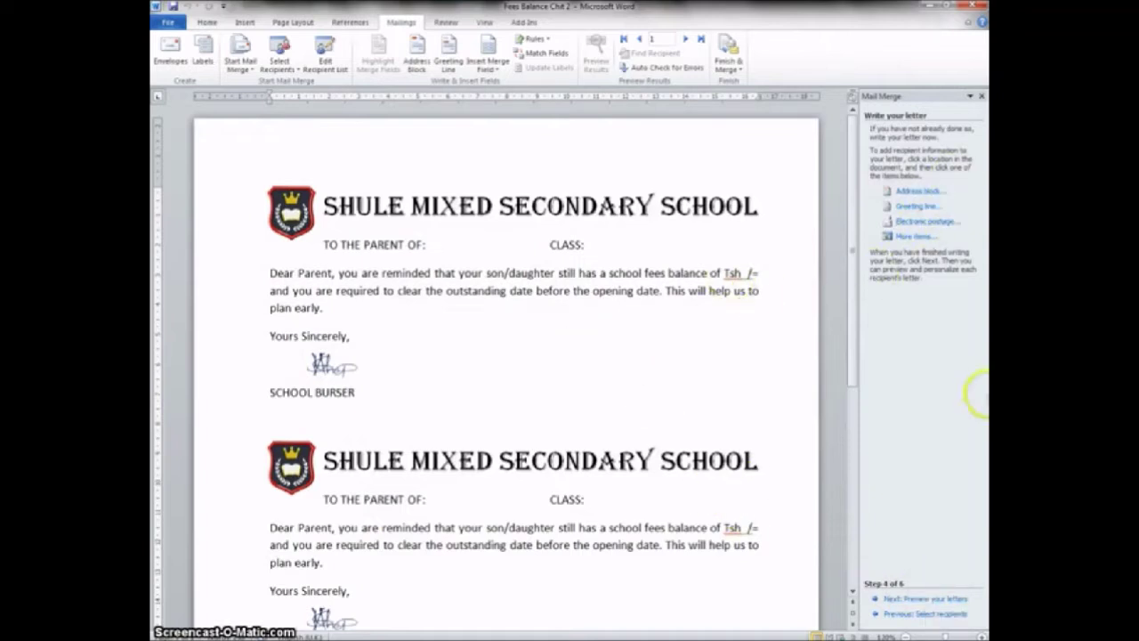
pyautogui.click(439, 242)
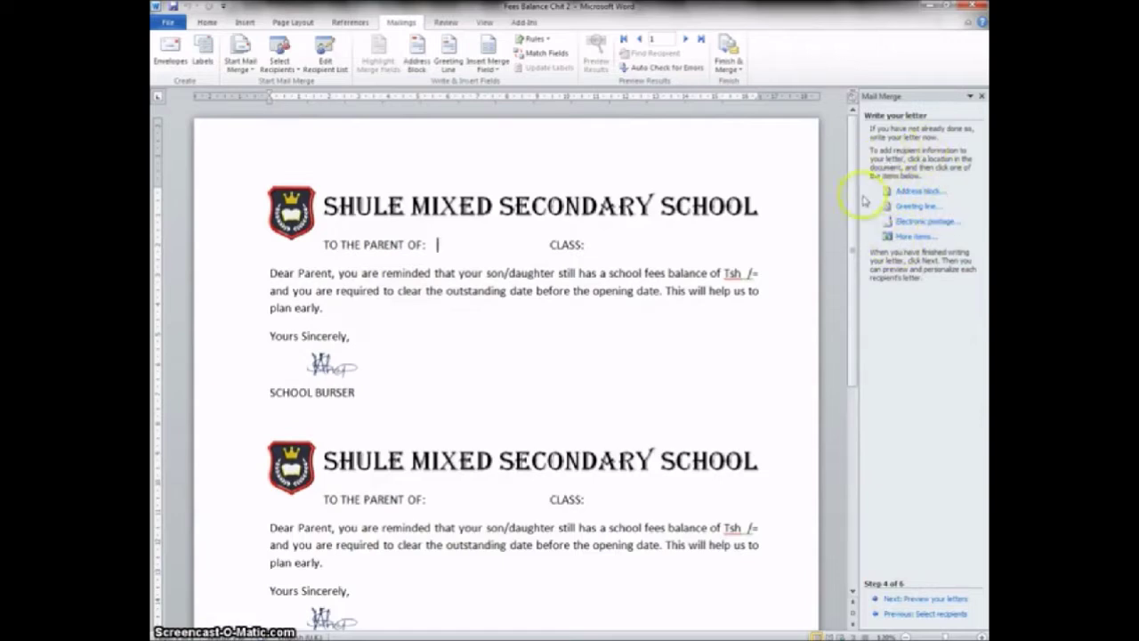
pyautogui.click(912, 237)
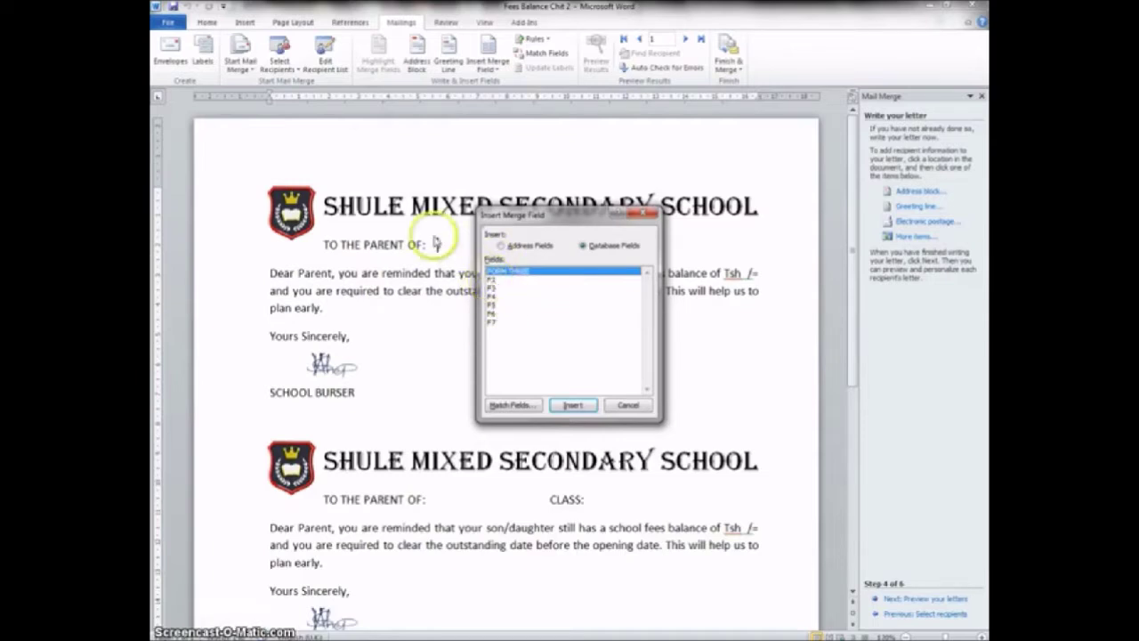
pyautogui.click(627, 405)
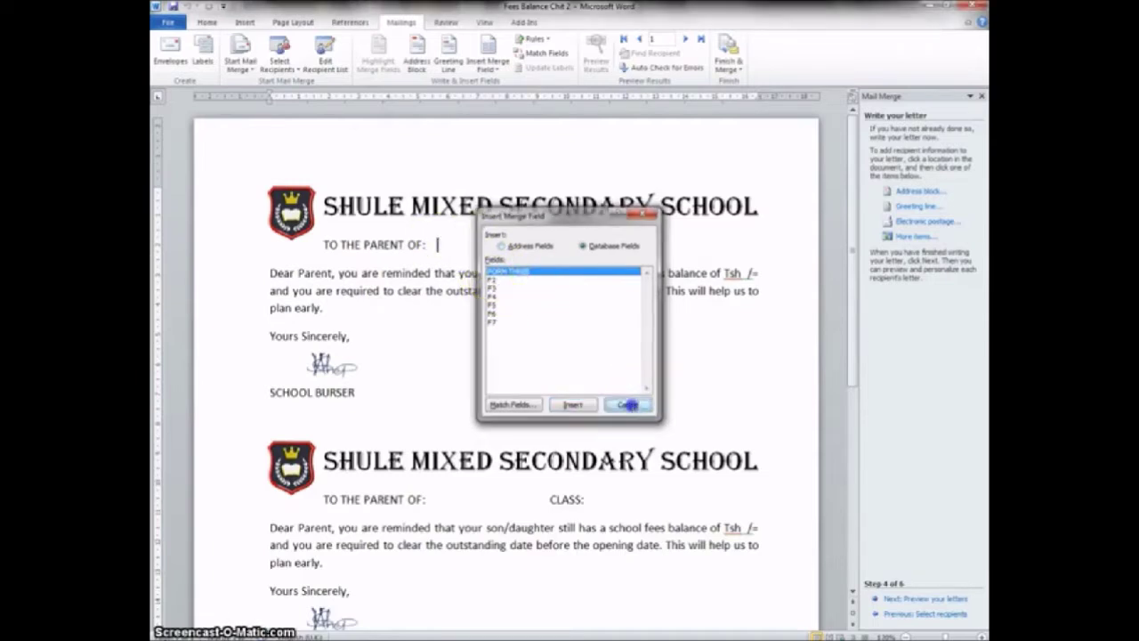
# Insert the «F2» student name field after TO THE PARENT OF:
pyautogui.moveTo(437, 244); pyautogui.dragTo(462, 243)
pyautogui.click(445, 247)
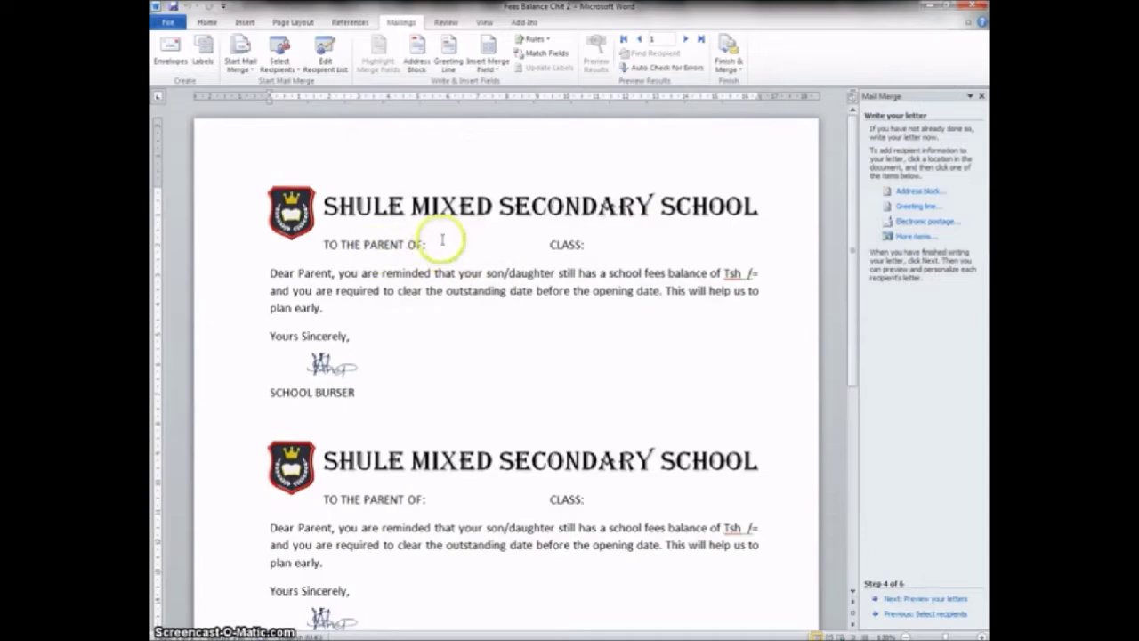
pyautogui.click(919, 237)
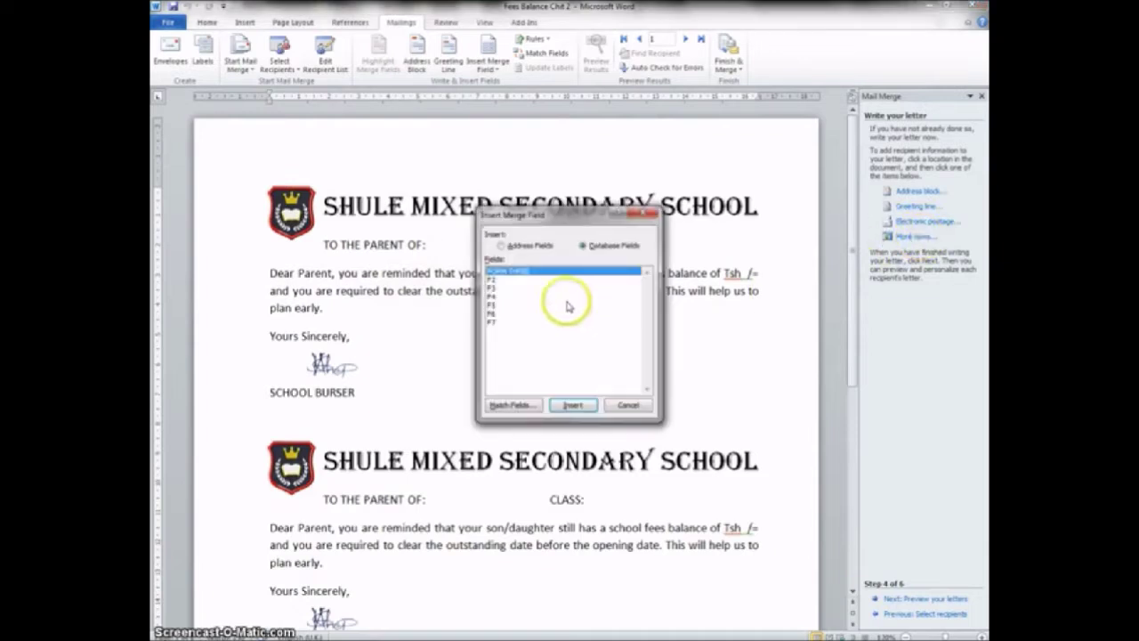
pyautogui.click(488, 279)
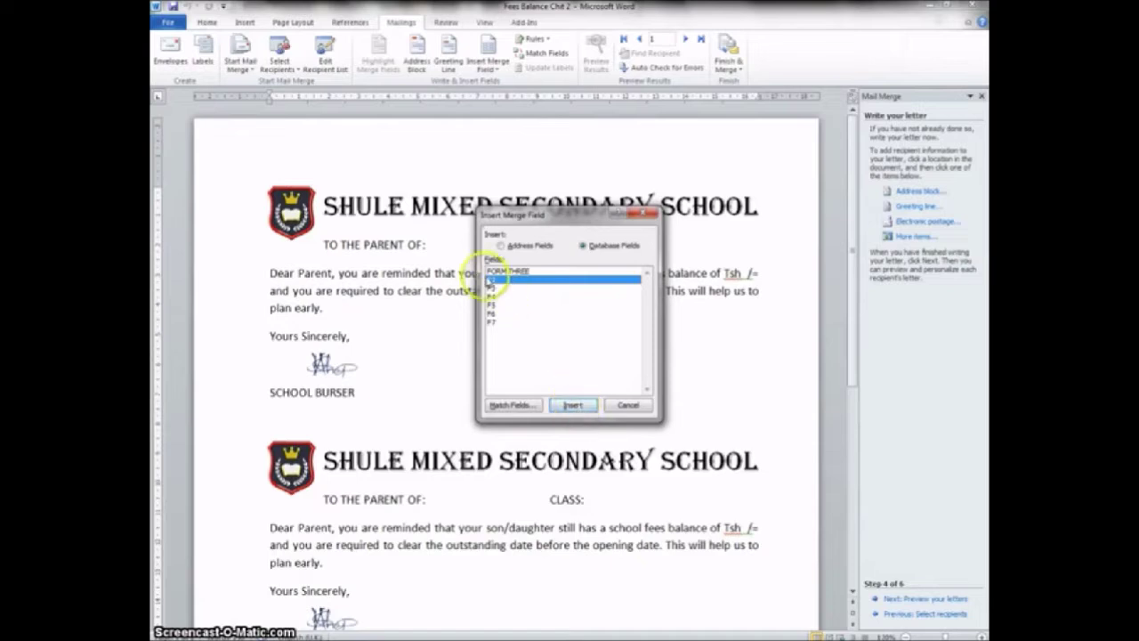
pyautogui.click(575, 406)
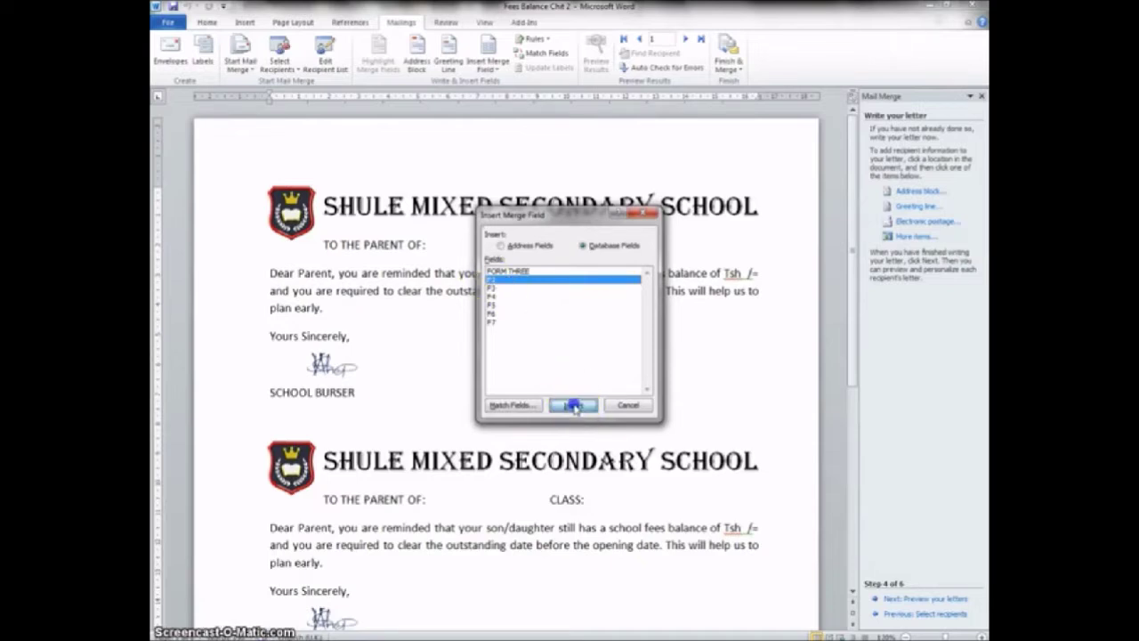
pyautogui.click(632, 406)
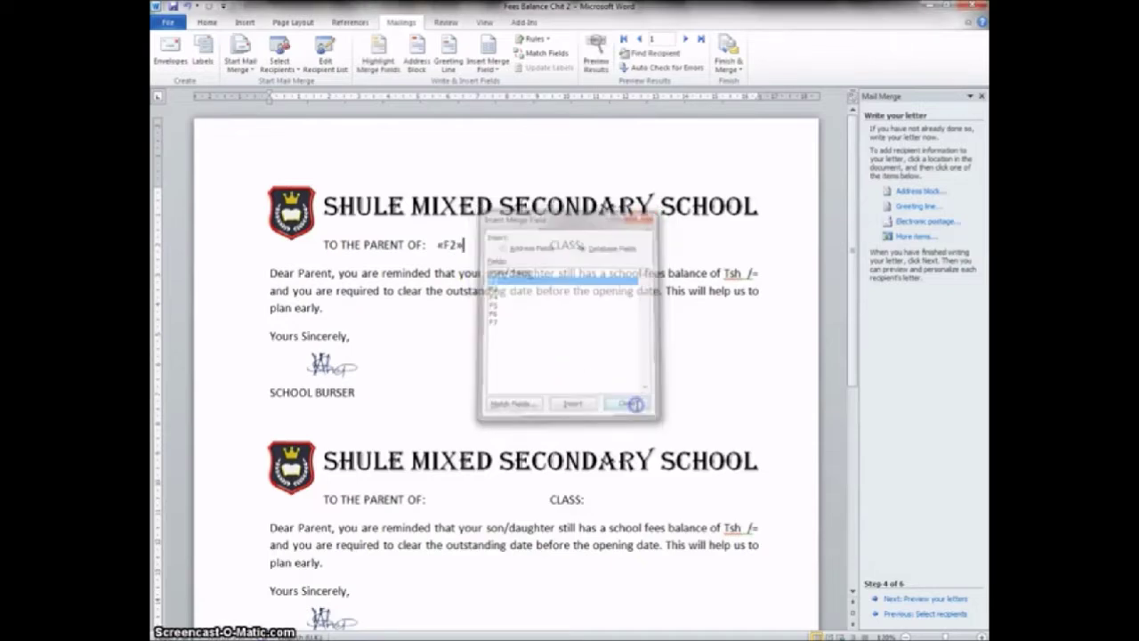
# Add the «F3» and «F4» merge fields after «F2»
pyautogui.click(454, 242)
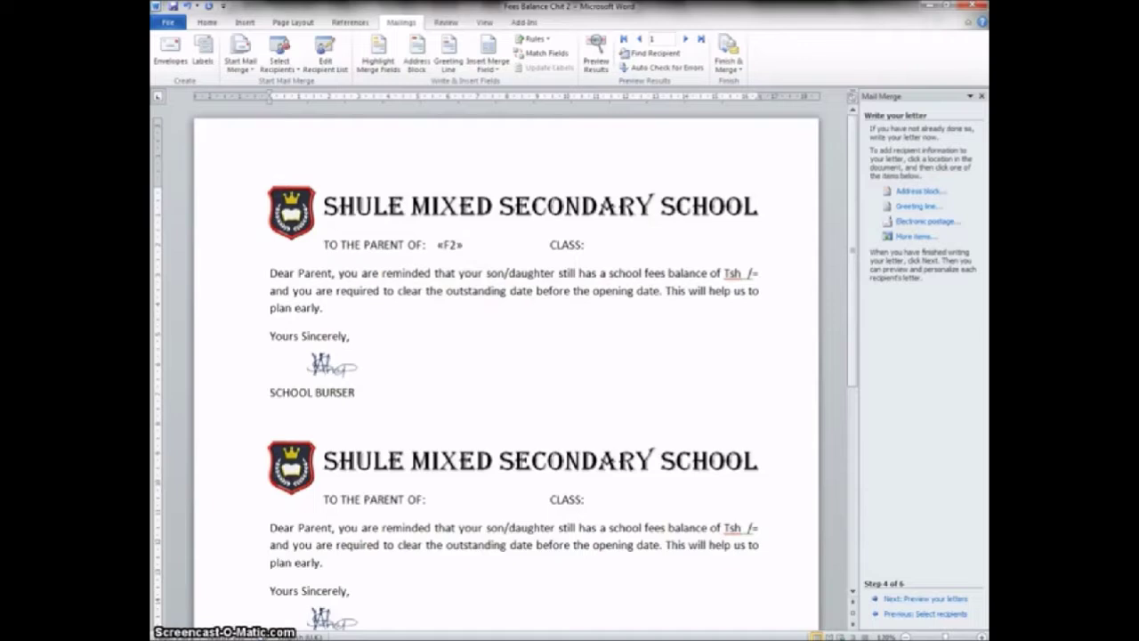
pyautogui.click(924, 236)
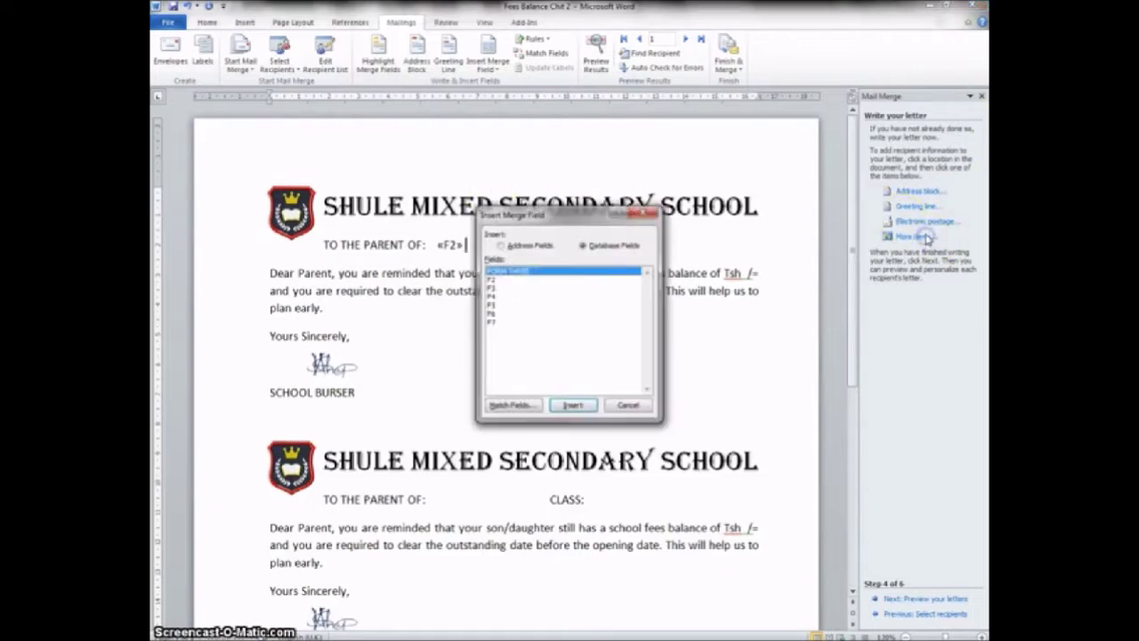
pyautogui.click(492, 288)
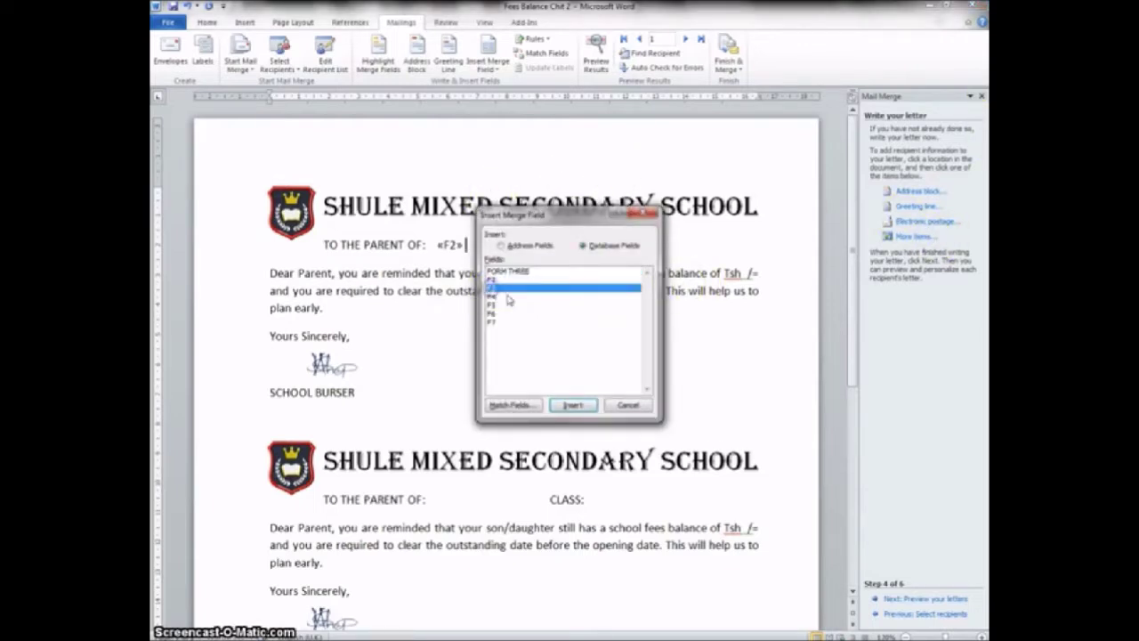
pyautogui.click(575, 405)
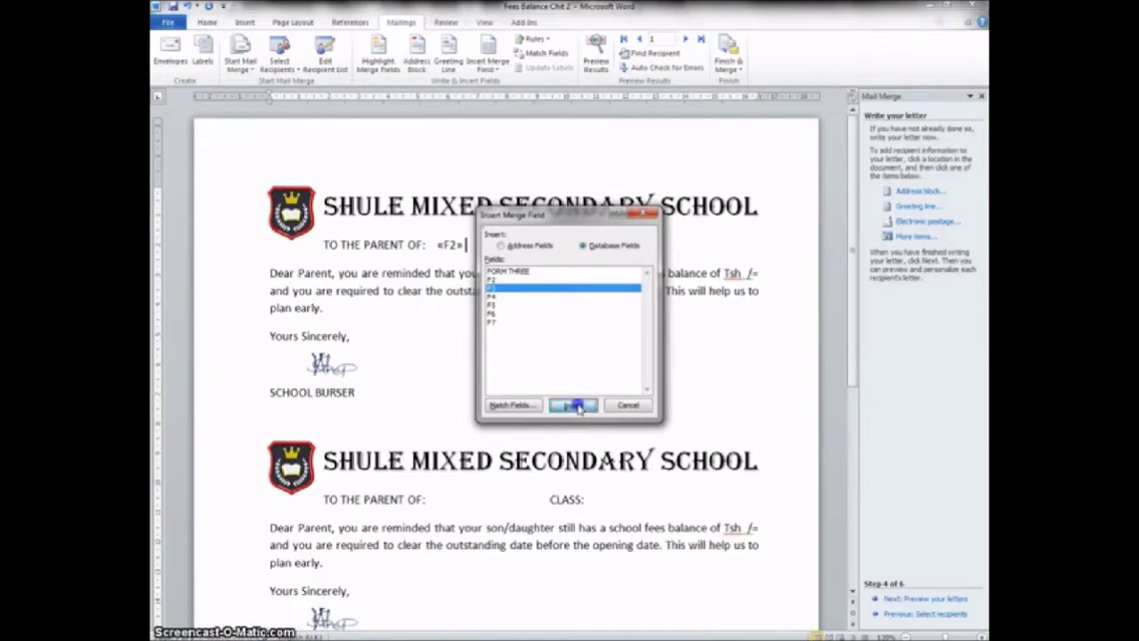
pyautogui.click(648, 406)
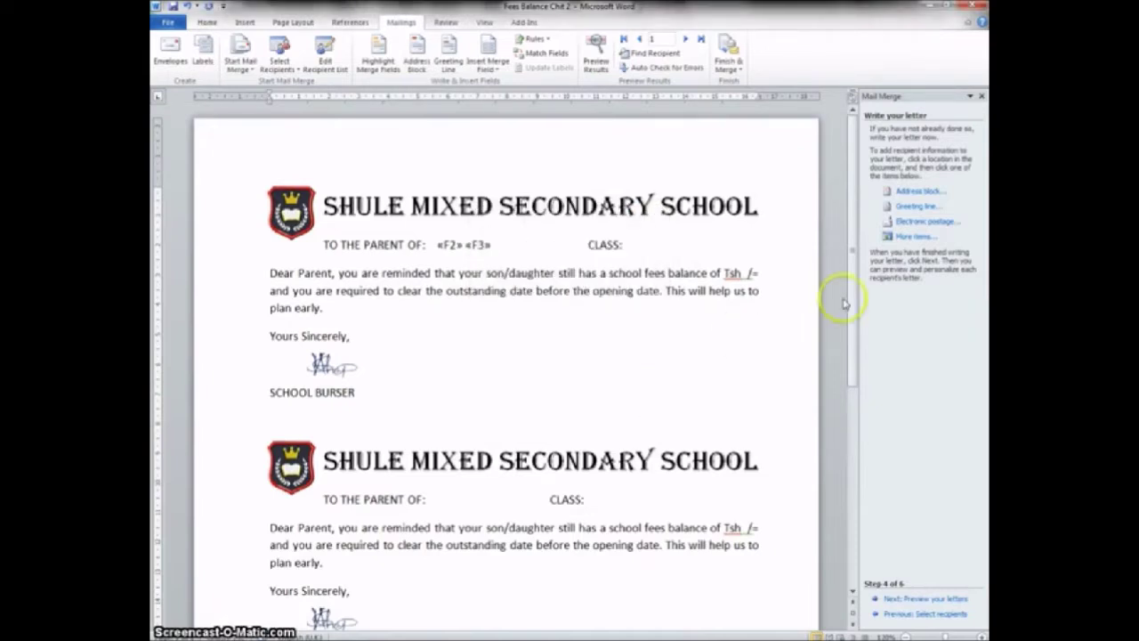
pyautogui.click(914, 238)
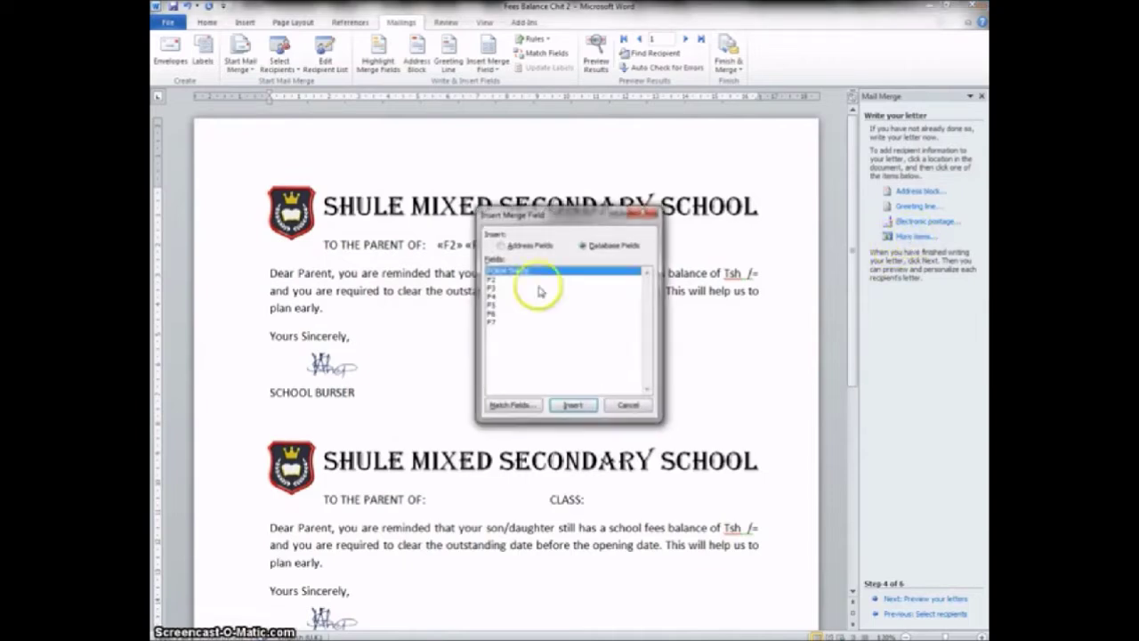
pyautogui.click(493, 296)
pyautogui.click(578, 406)
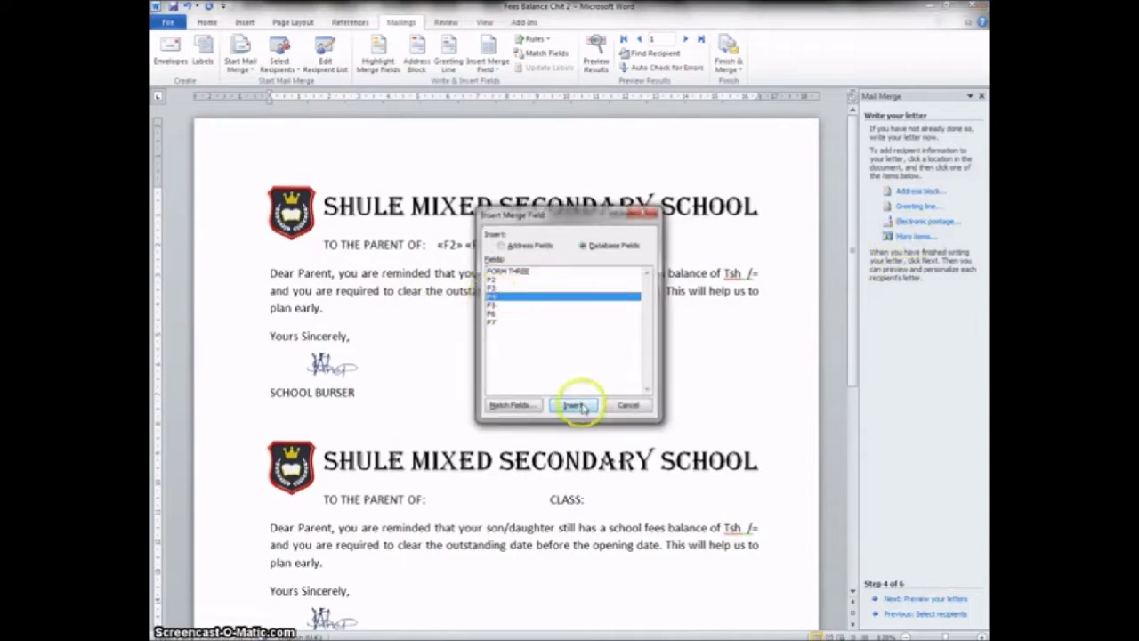
pyautogui.click(633, 408)
pyautogui.click(634, 407)
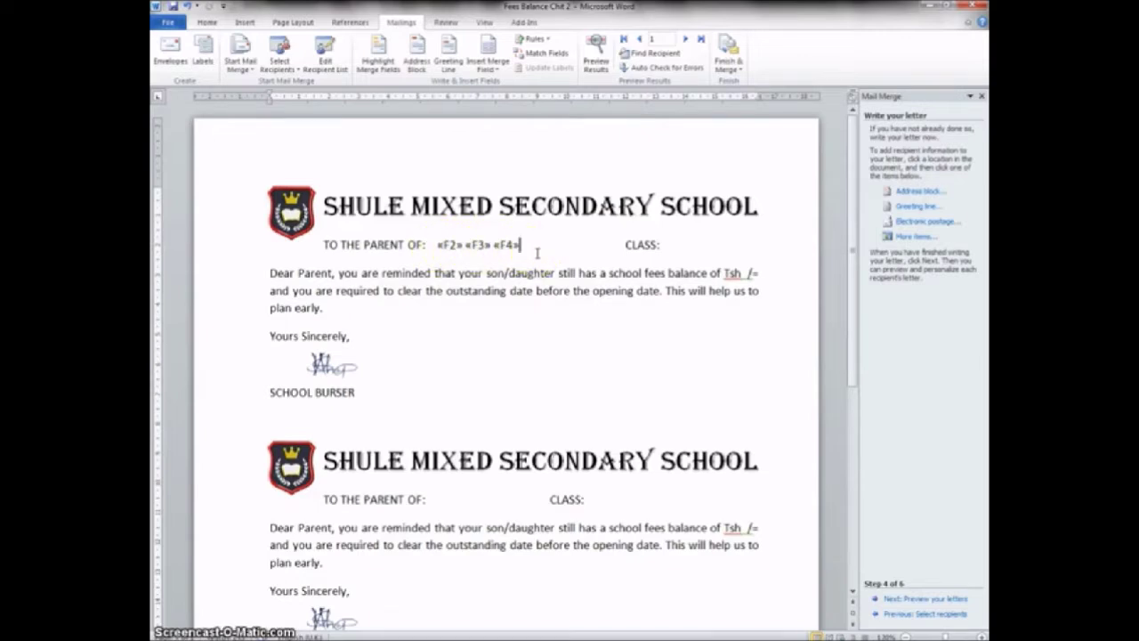
# Insert the «F6» class field after CLASS:, checking the Excel columns first
pyautogui.click(675, 245)
pyautogui.click(910, 235)
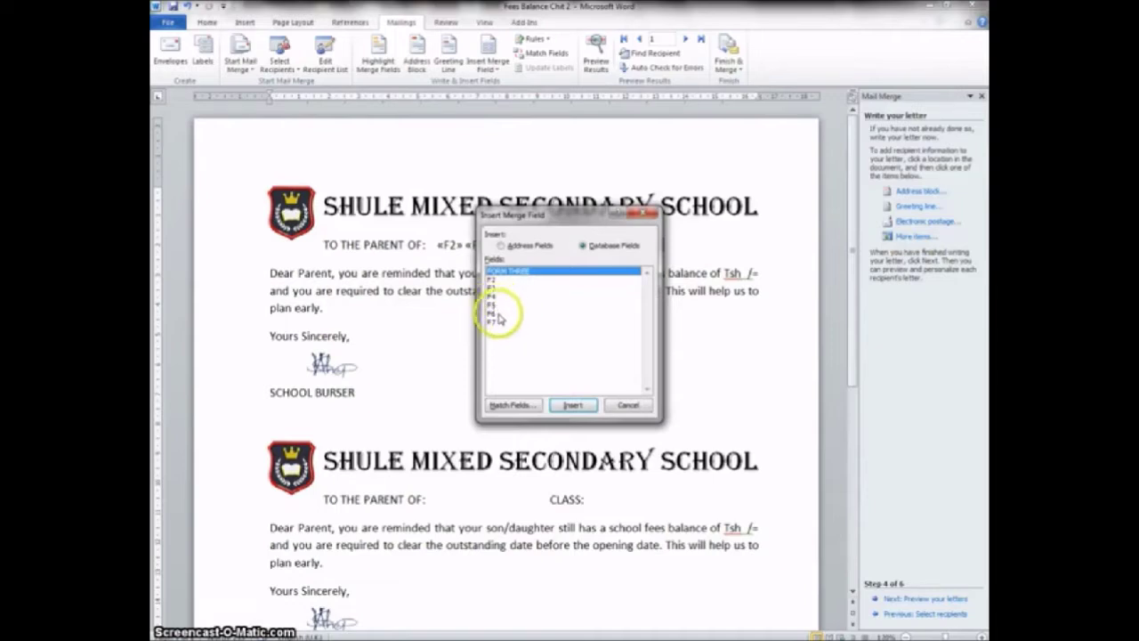
pyautogui.click(454, 639)
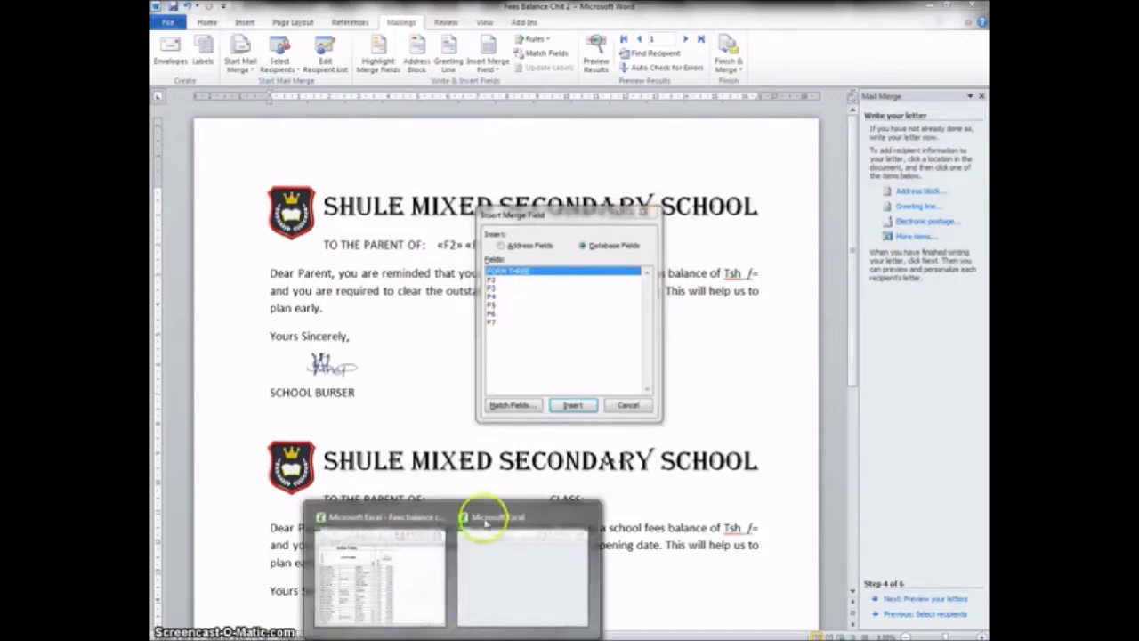
pyautogui.click(399, 558)
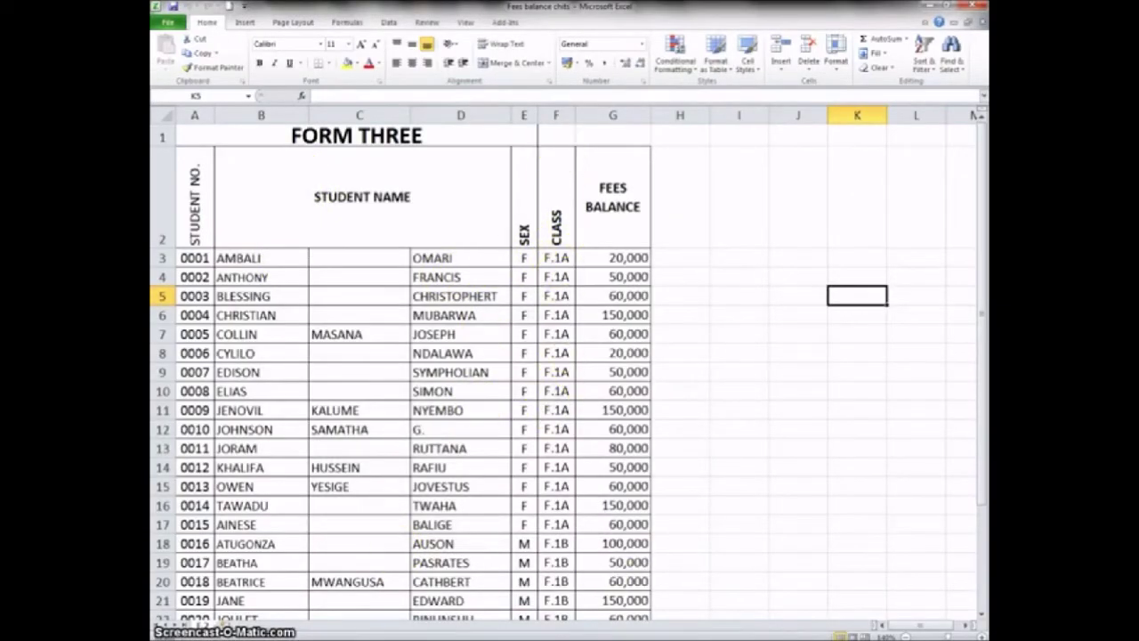
pyautogui.hotkey('alt', 'Tab')
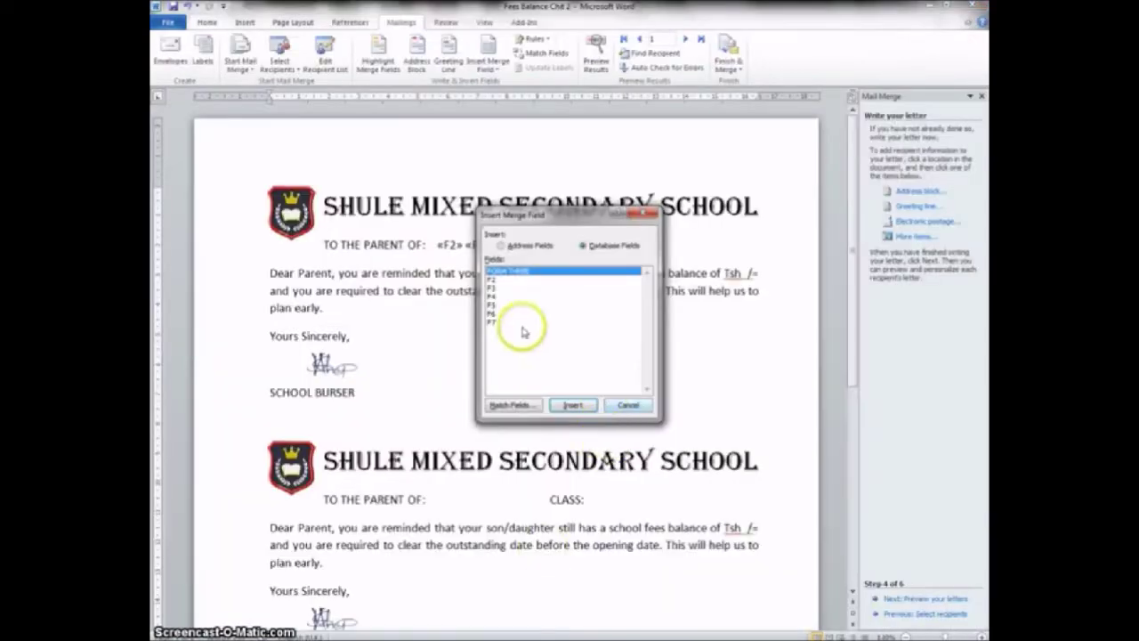
pyautogui.click(494, 313)
pyautogui.click(574, 406)
pyautogui.click(629, 406)
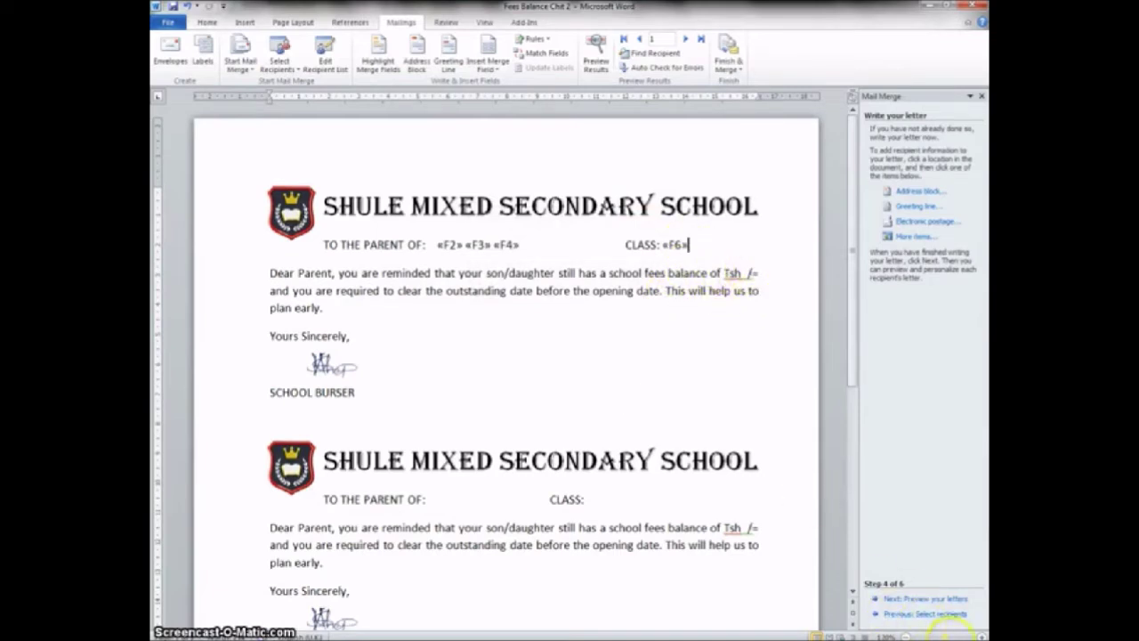
# Insert the «F7» fees balance field between Tsh and /=
pyautogui.click(980, 635)
pyautogui.click(980, 635)
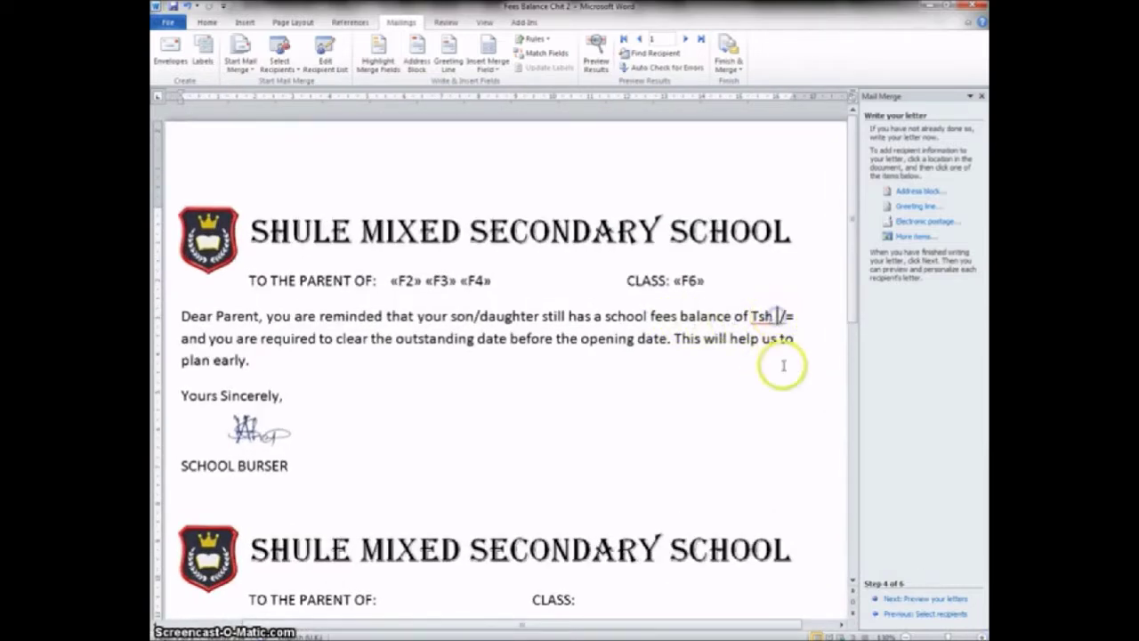
pyautogui.click(914, 239)
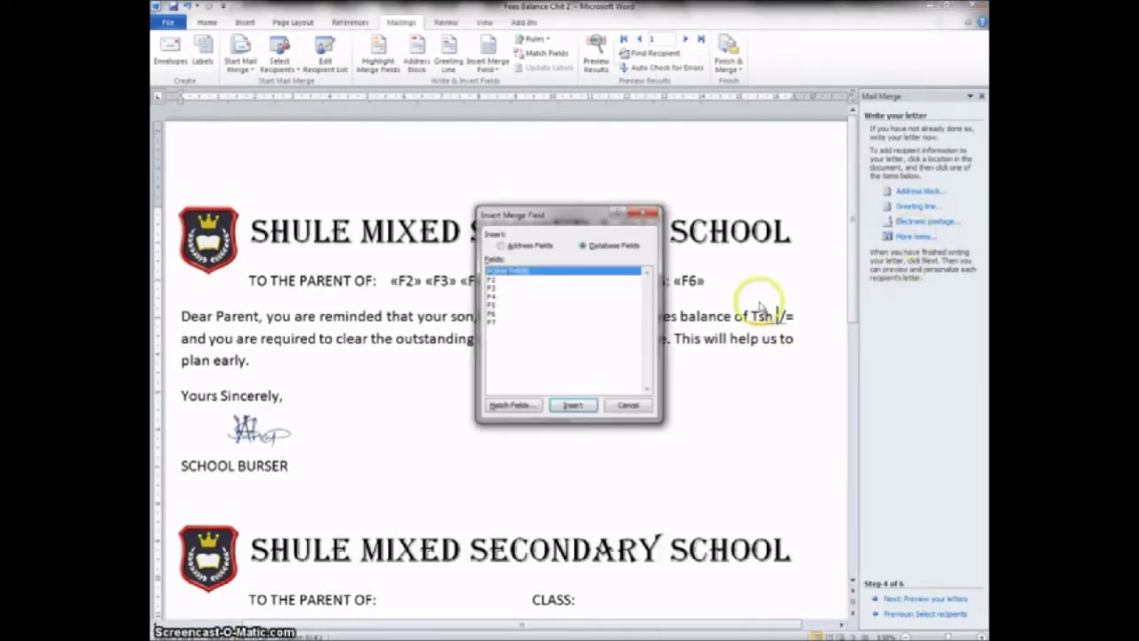
pyautogui.click(492, 322)
pyautogui.click(574, 406)
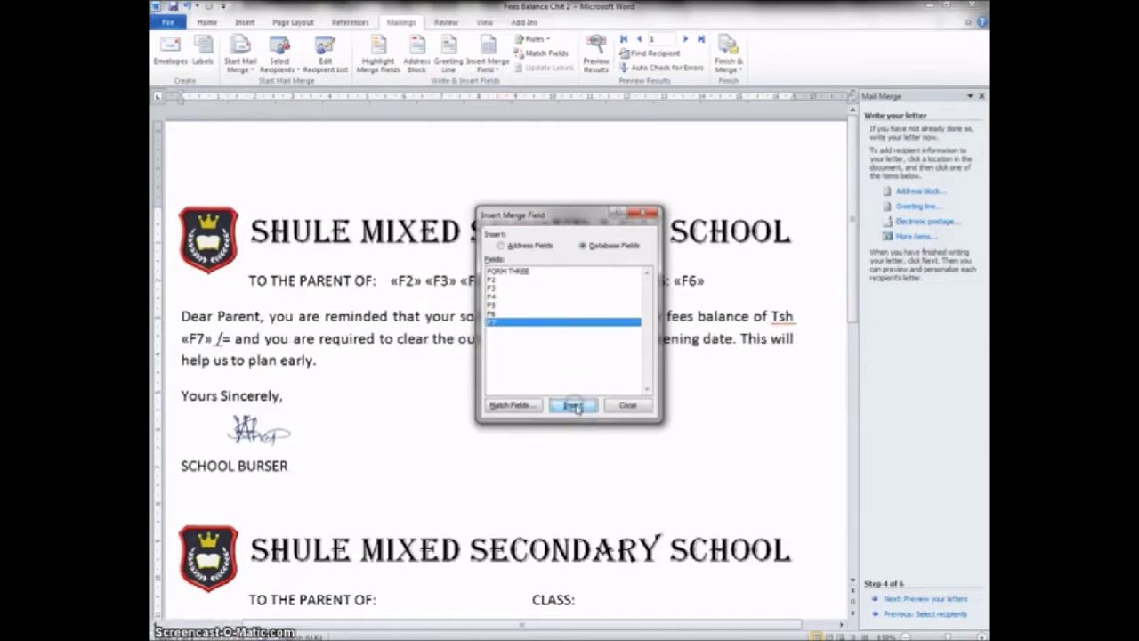
pyautogui.click(630, 405)
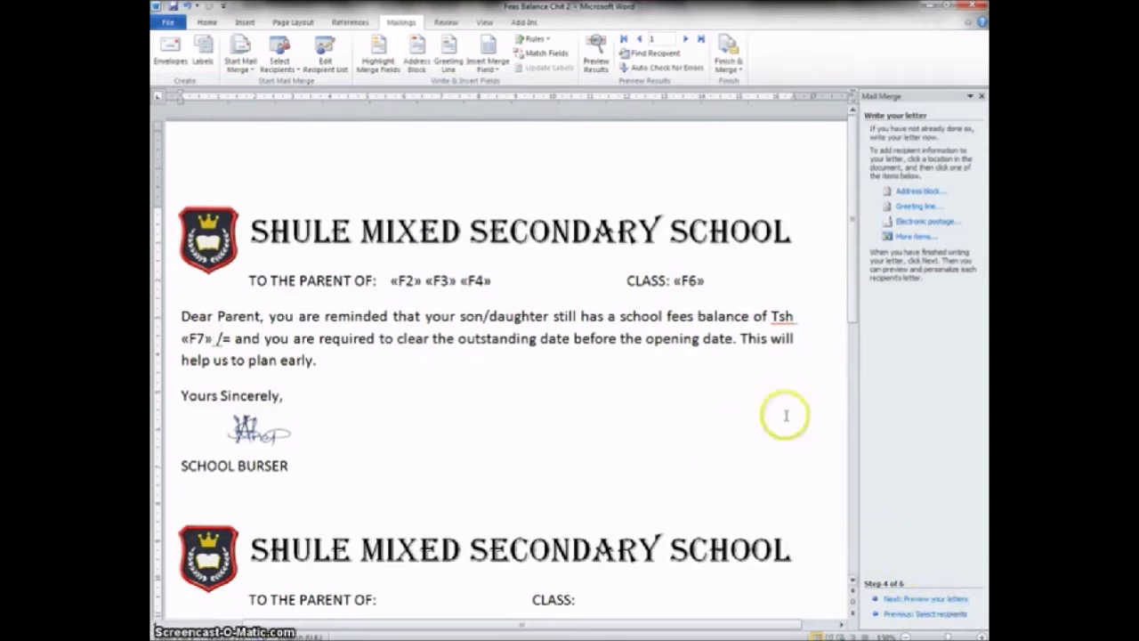
# Preview the merged letters for three students, then minimize Word to reveal the Excel sheet
pyautogui.click(916, 599)
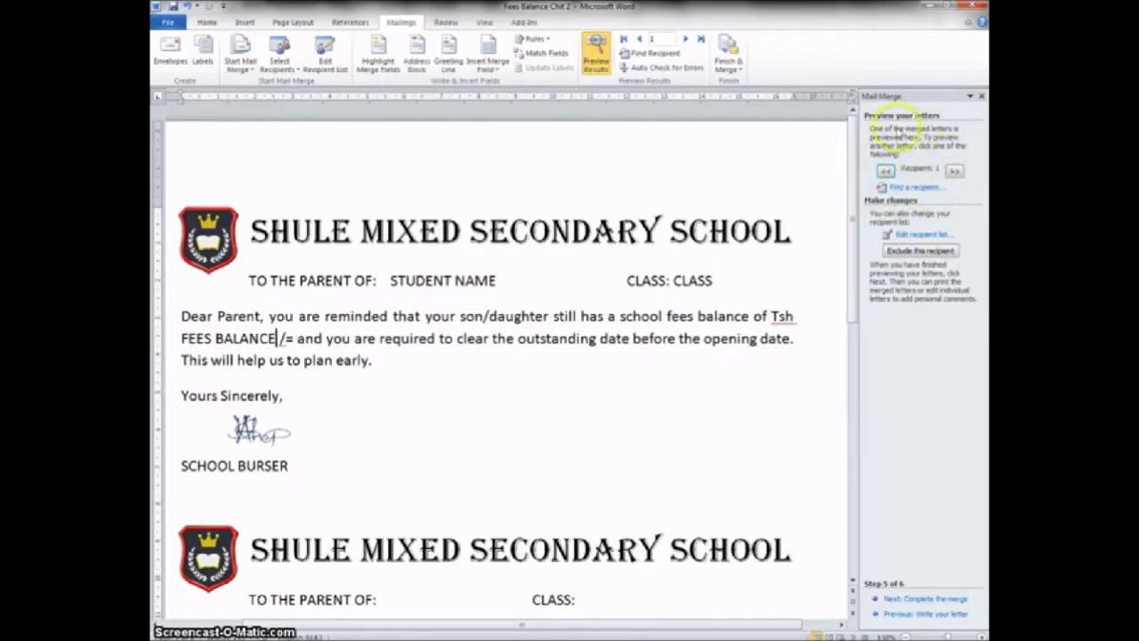
pyautogui.click(955, 172)
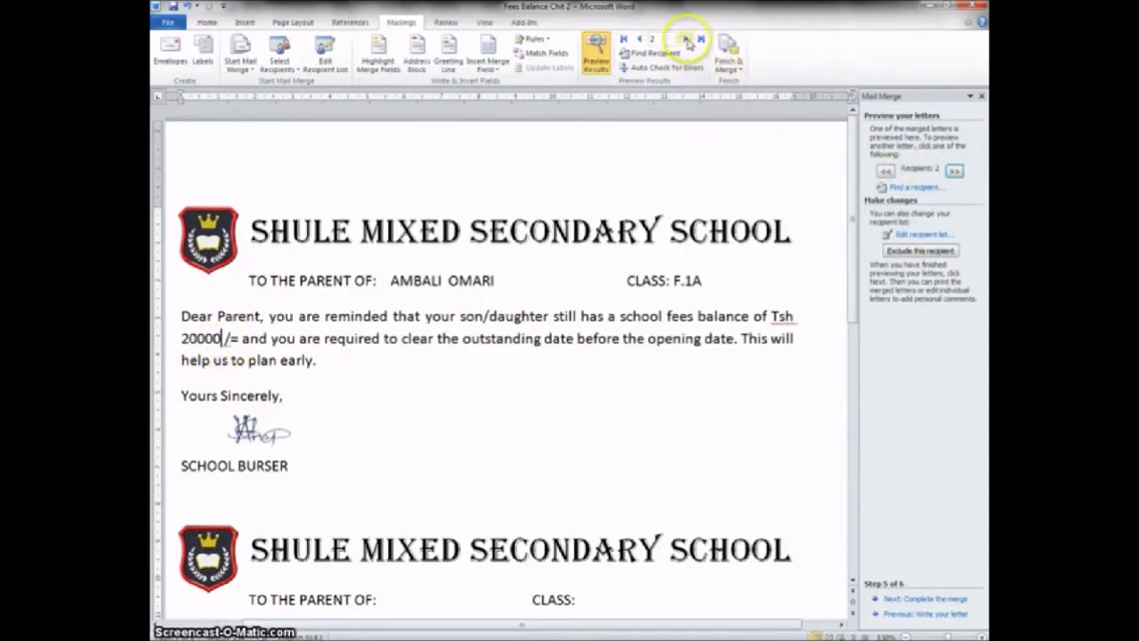
pyautogui.click(954, 170)
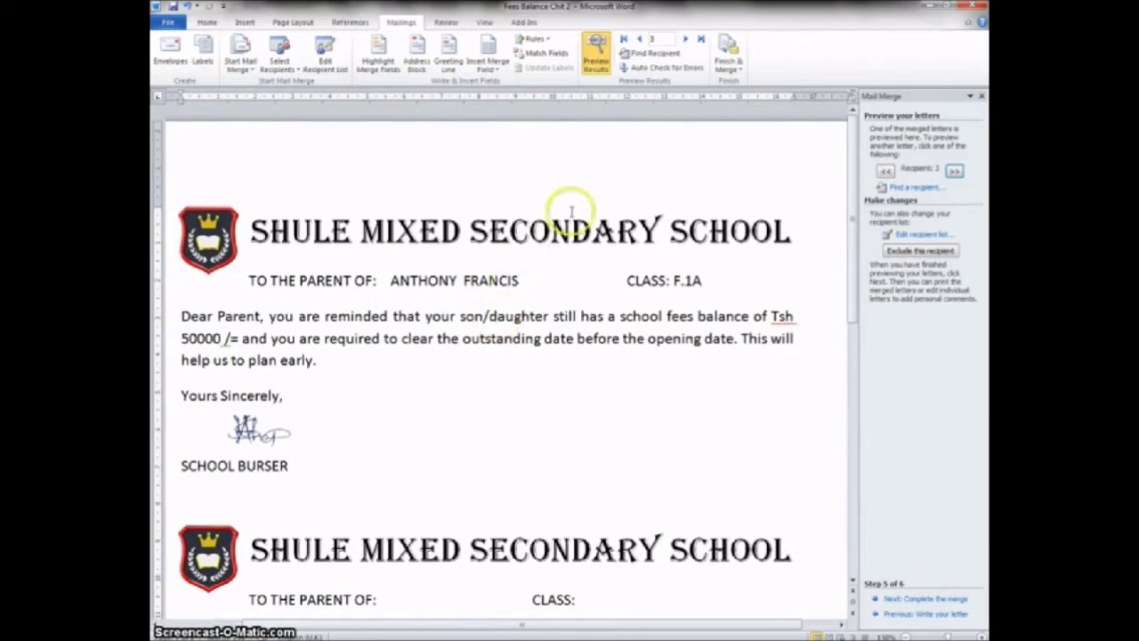
pyautogui.click(932, 7)
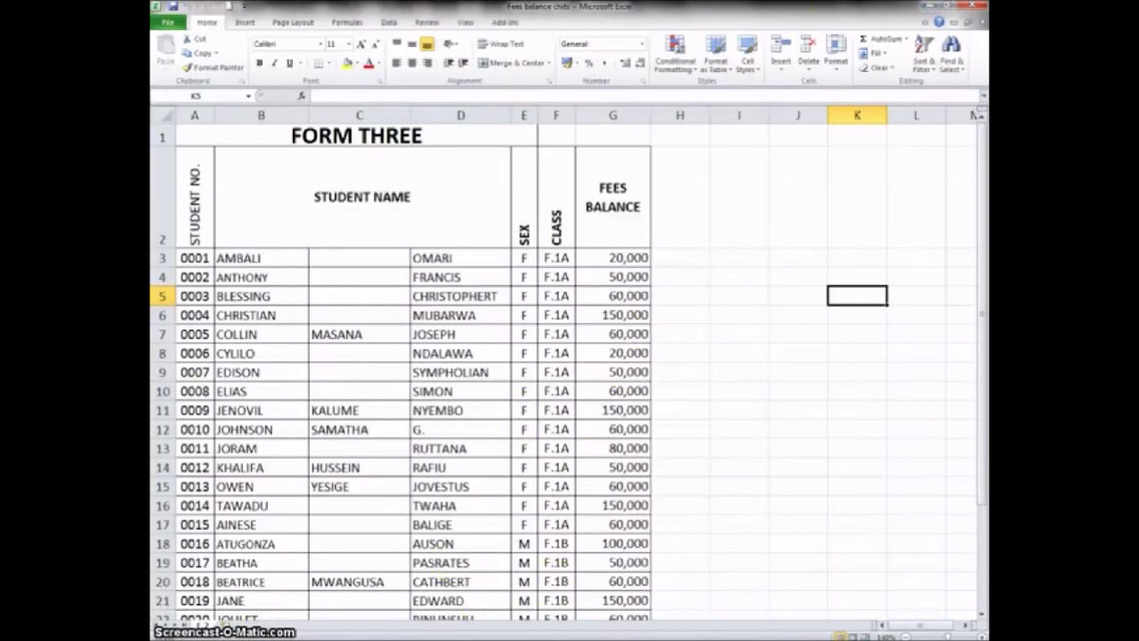
# Open 'taarifa kwa mzazi (Term 2 Circular 2015)' from the Samples folder
pyautogui.hotkey('alt', 'Tab')
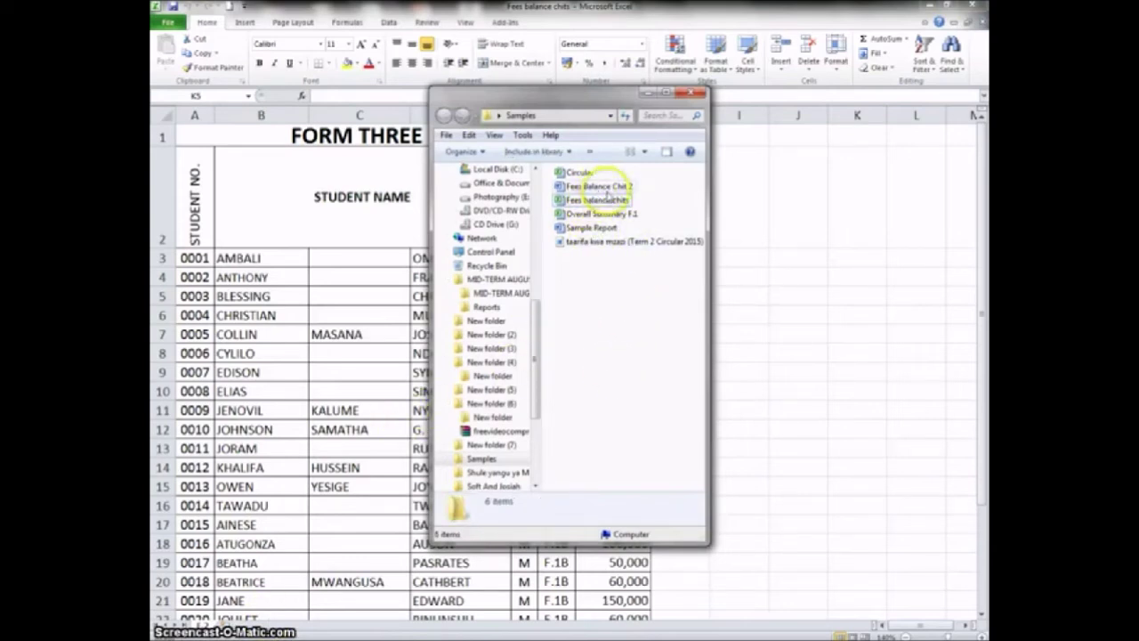
pyautogui.click(586, 242)
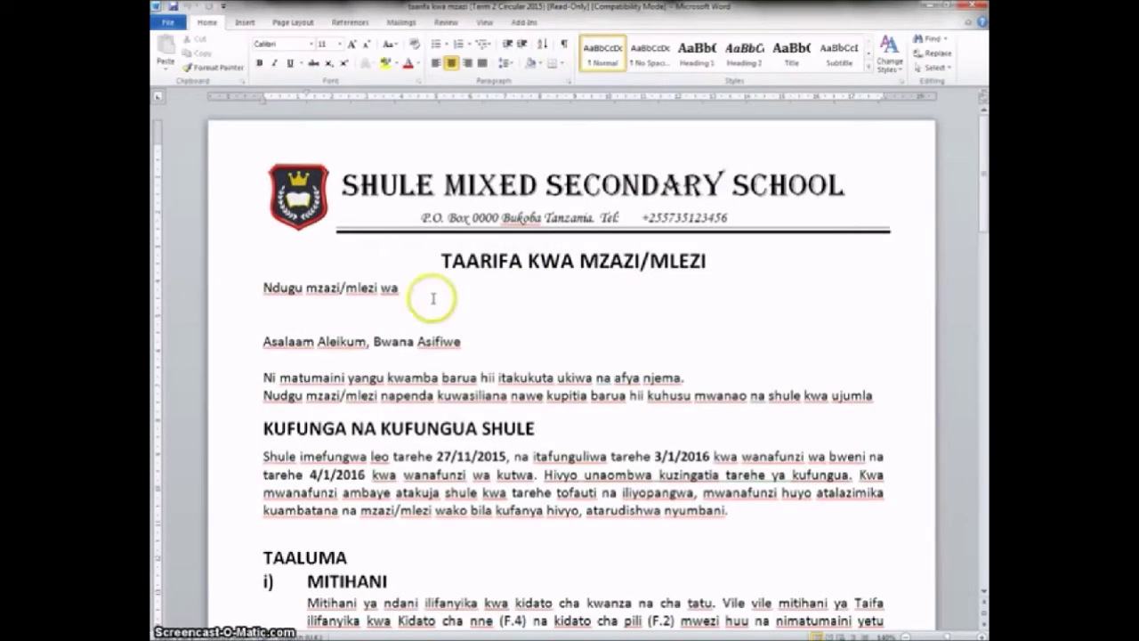
# Place the cursor below 'Ndugu mzazi/mlezi wa' and launch the Step-by-Step Mail Merge Wizard
pyautogui.click(270, 306)
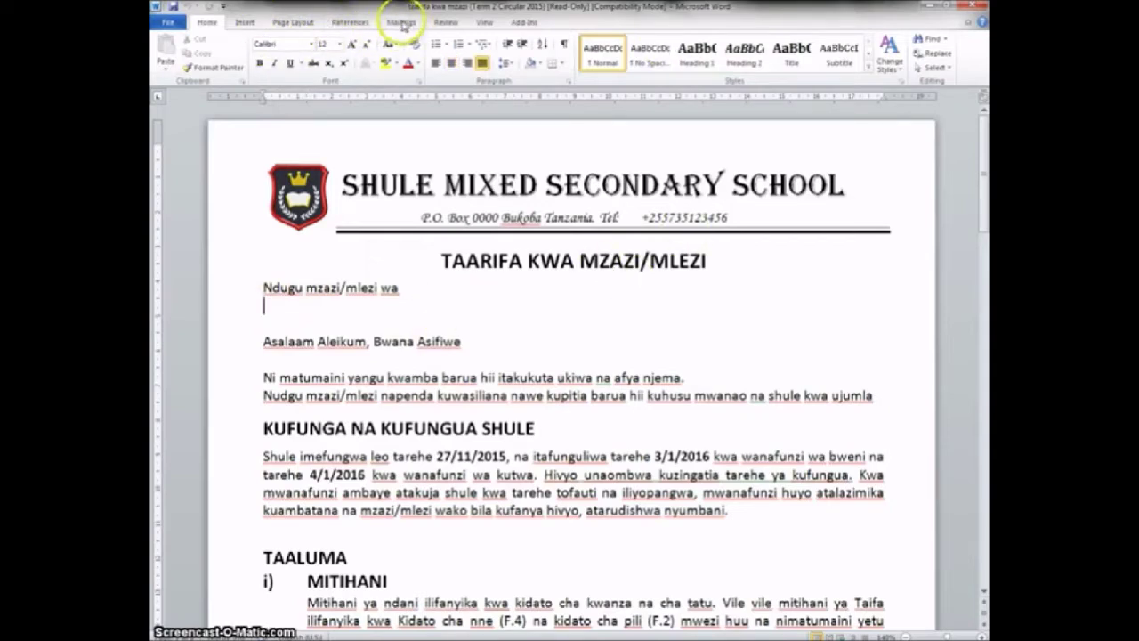
pyautogui.click(402, 22)
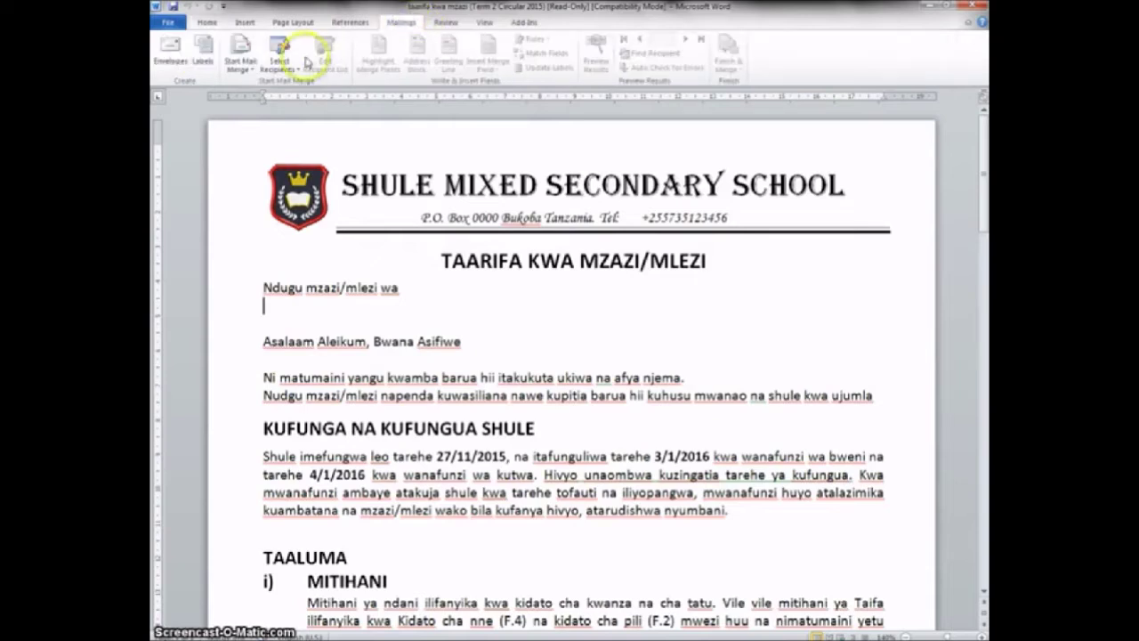
pyautogui.click(249, 70)
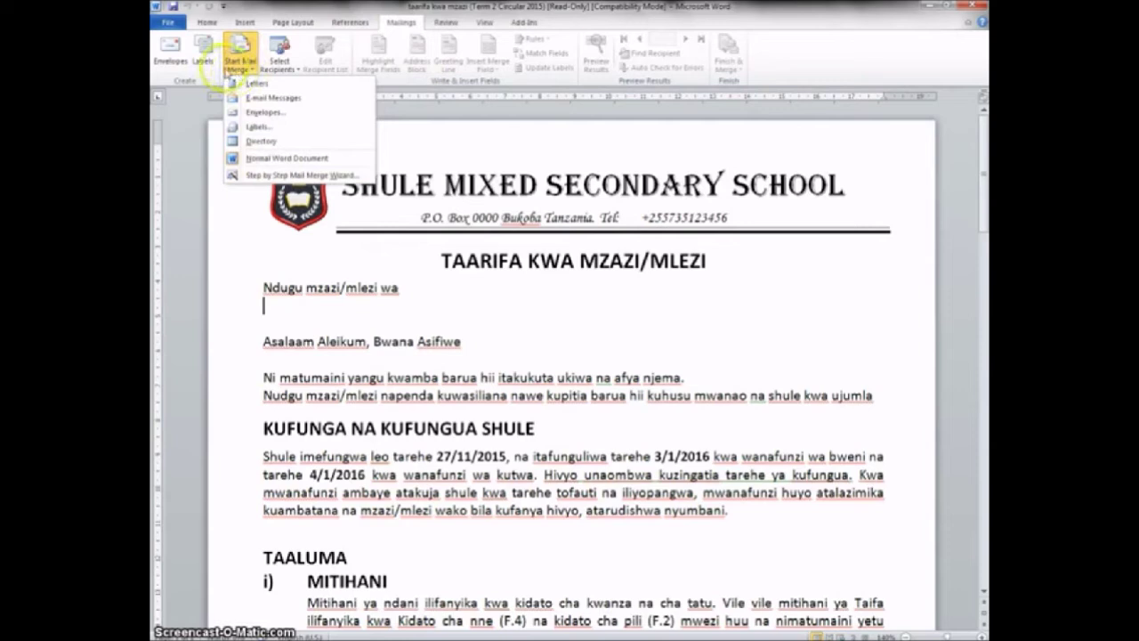
pyautogui.click(264, 175)
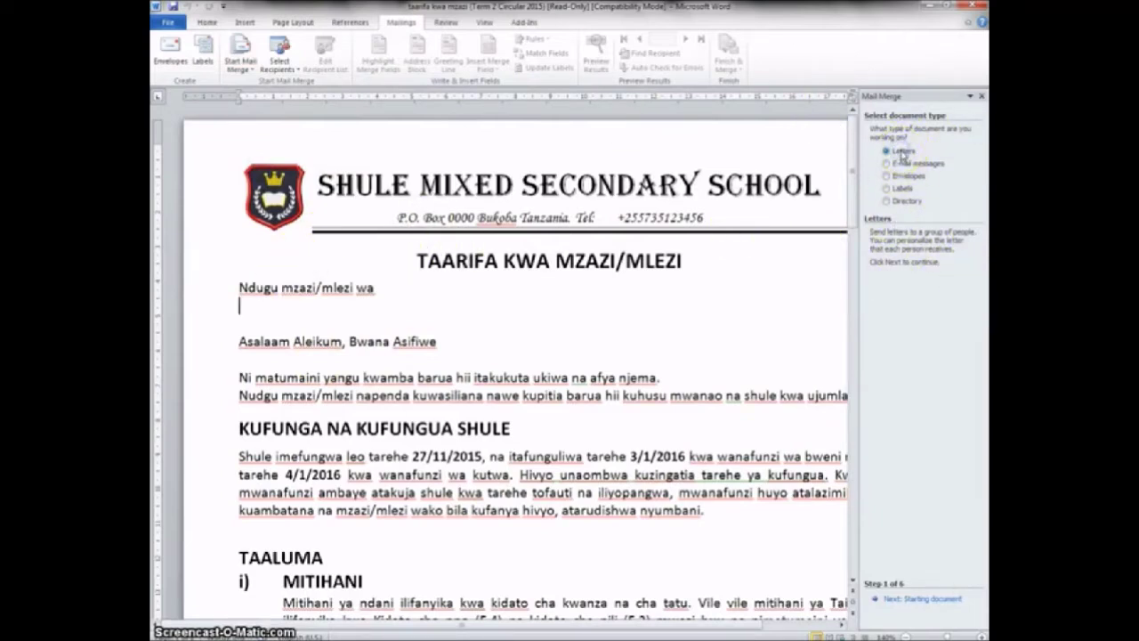
# Advance the wizard to recipient selection and browse for an existing list
pyautogui.click(908, 600)
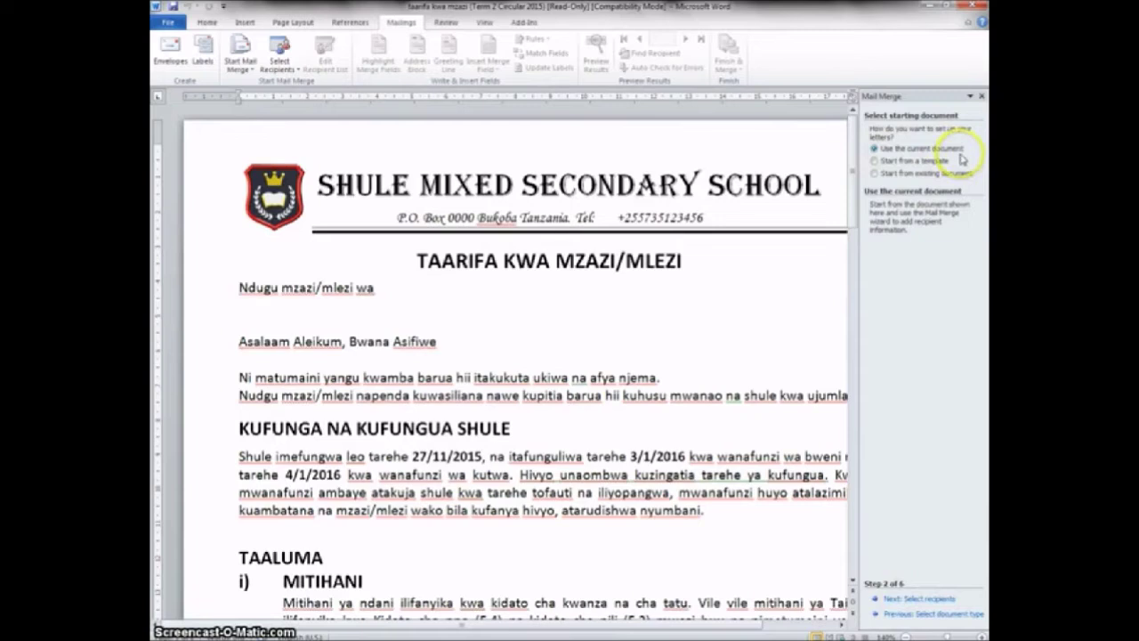
pyautogui.click(917, 601)
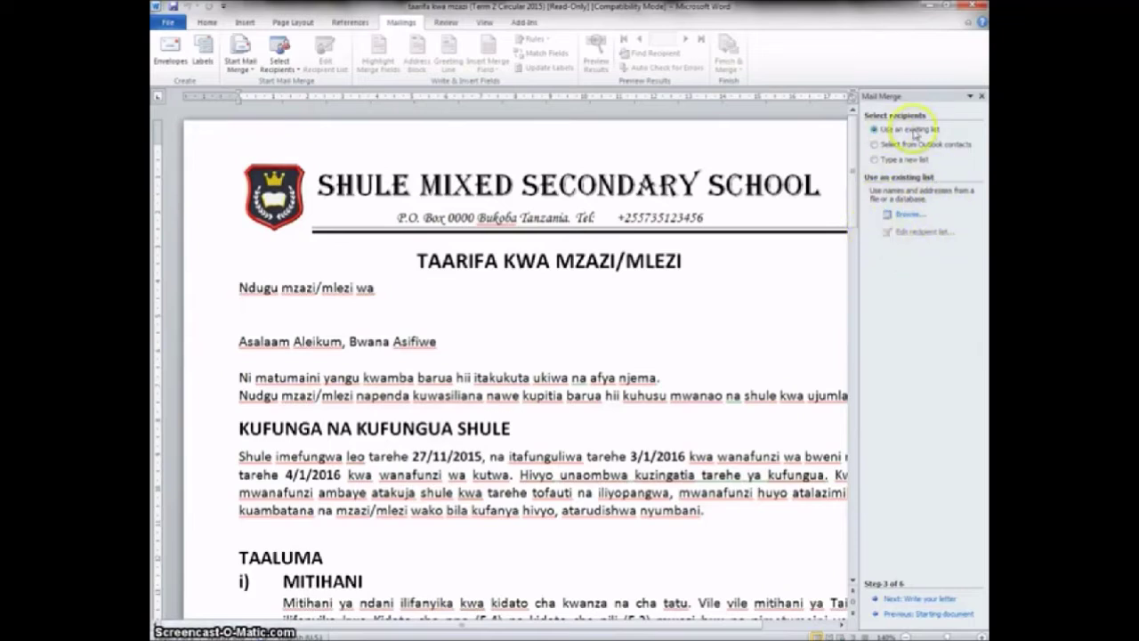
pyautogui.click(905, 218)
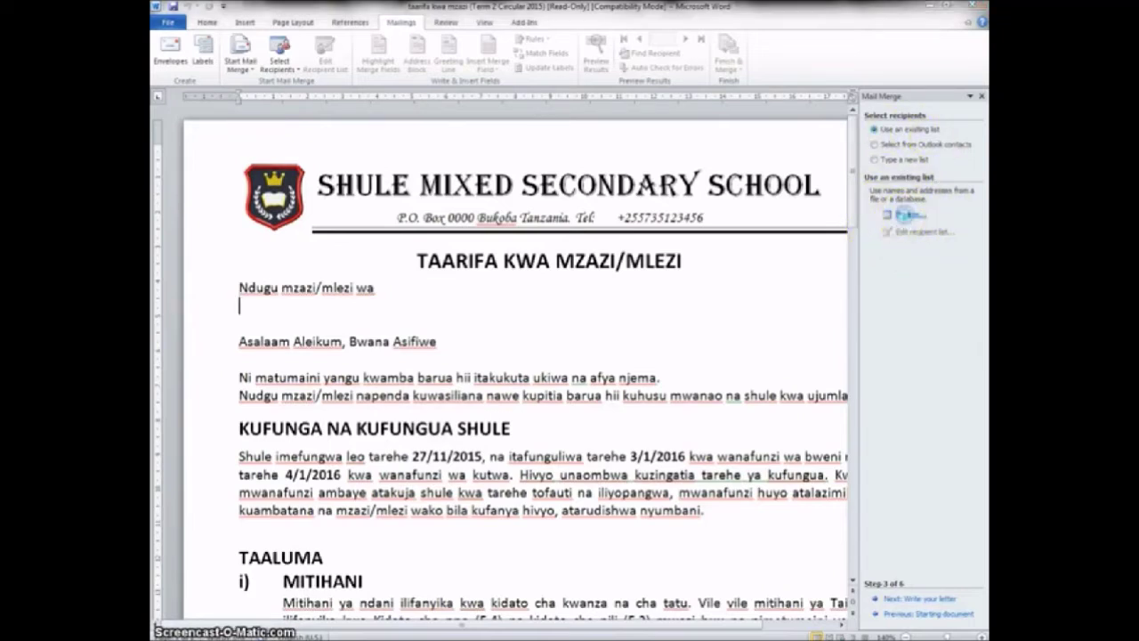
pyautogui.moveTo(475, 267); pyautogui.dragTo(474, 183)
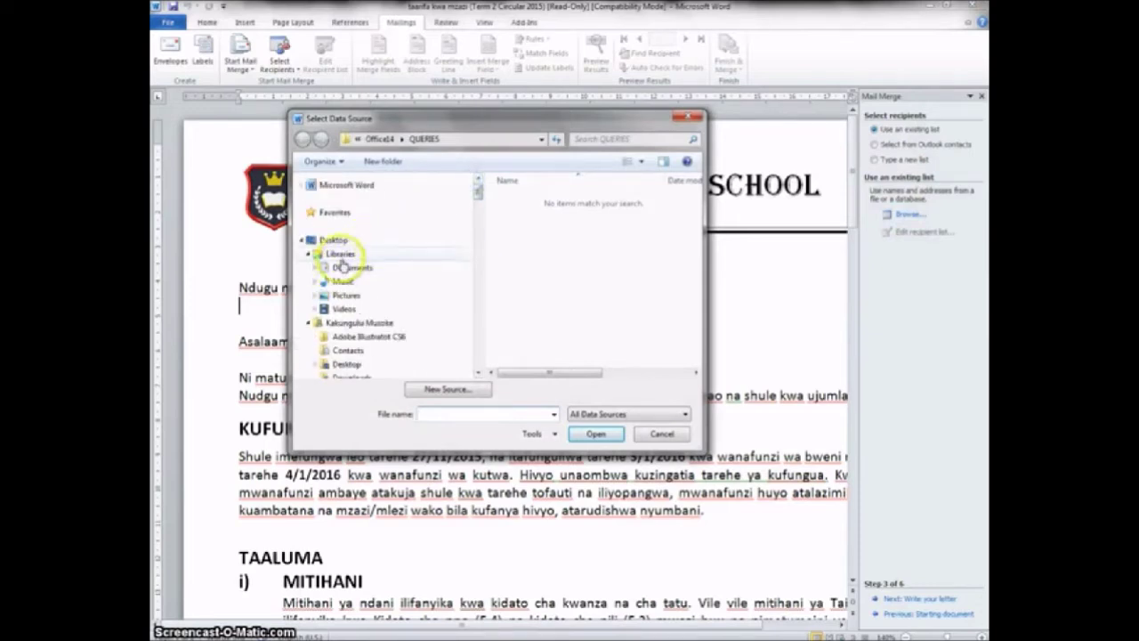
# Open Circular.xlsx from Desktop > Samples and confirm its worksheet as the data table
pyautogui.click(331, 240)
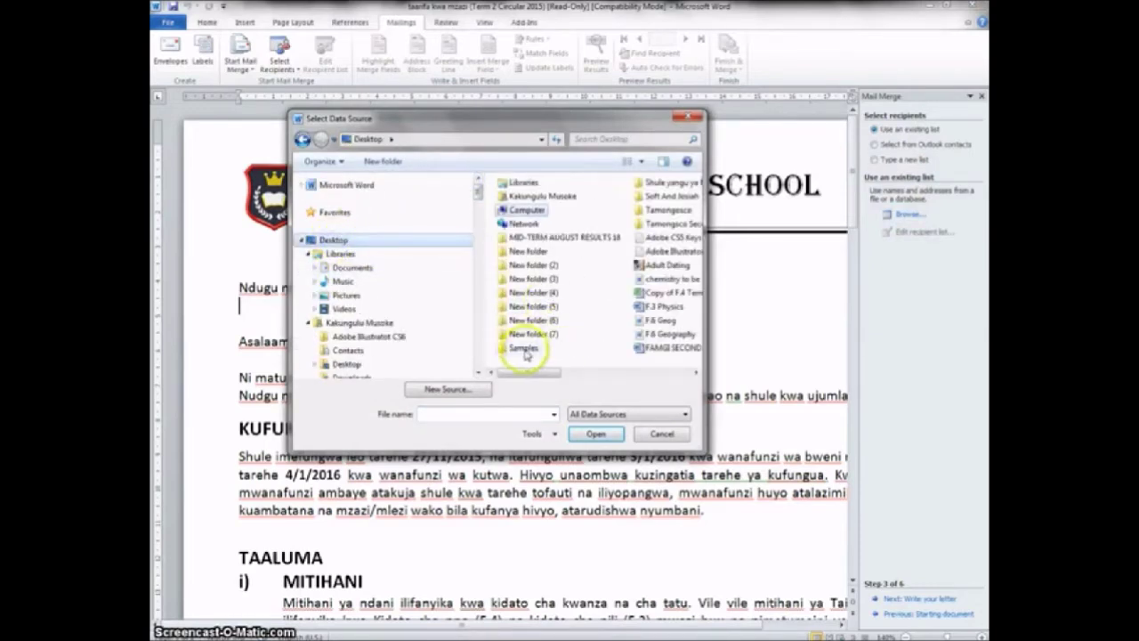
pyautogui.click(522, 349)
pyautogui.click(596, 433)
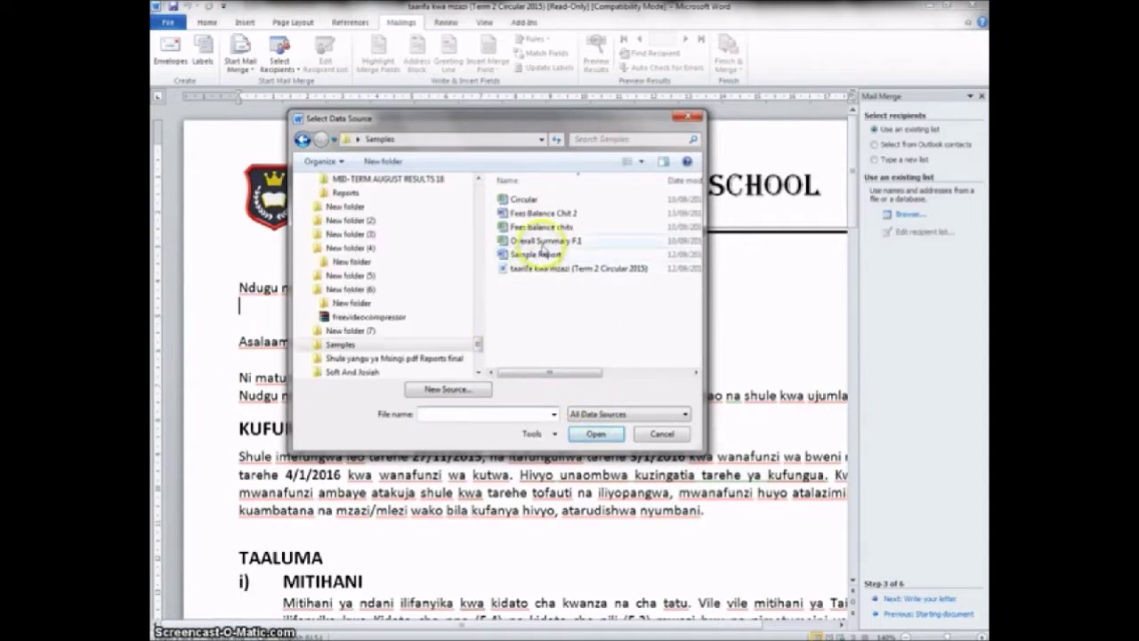
pyautogui.click(525, 200)
pyautogui.click(609, 435)
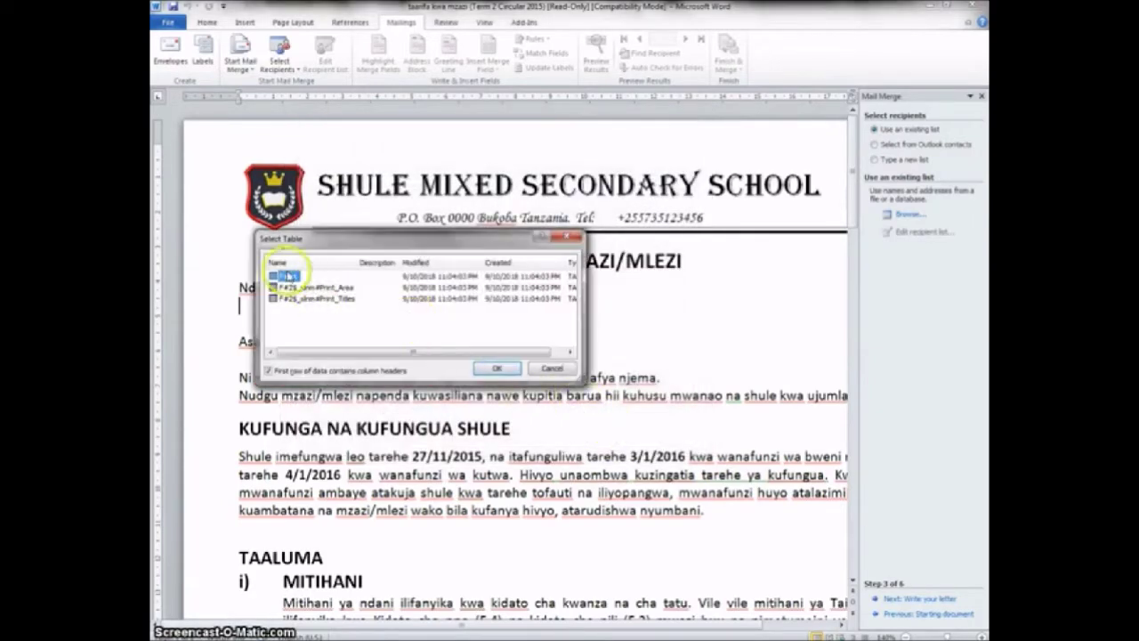
pyautogui.click(499, 368)
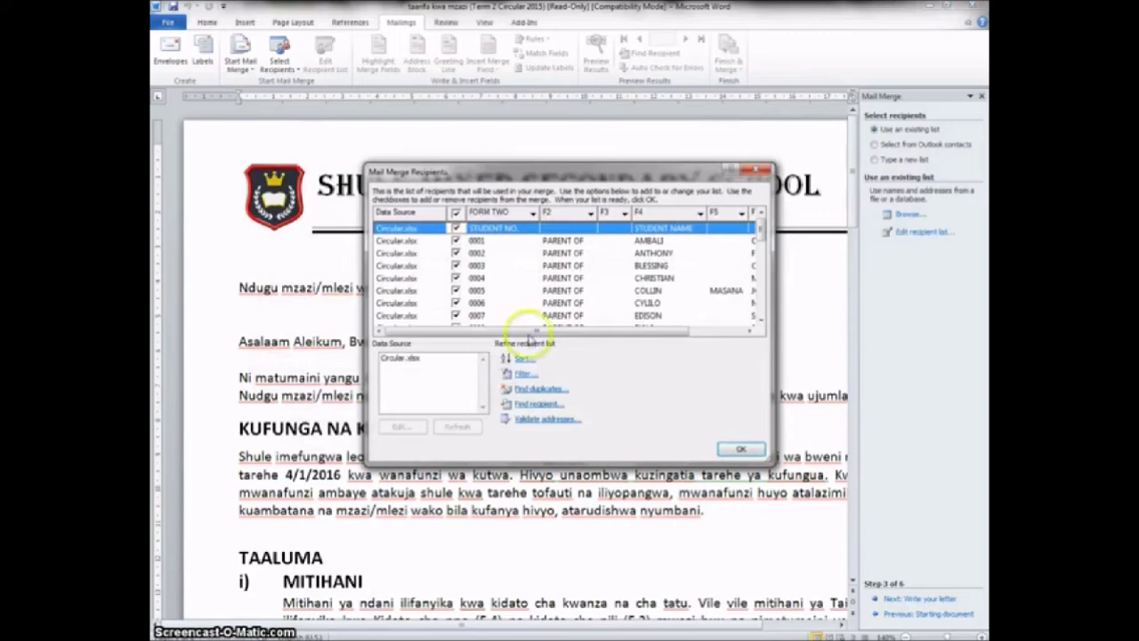
# Review the student list, including the F5 and F6 columns, and accept the recipients
pyautogui.moveTo(623, 463); pyautogui.dragTo(623, 524)
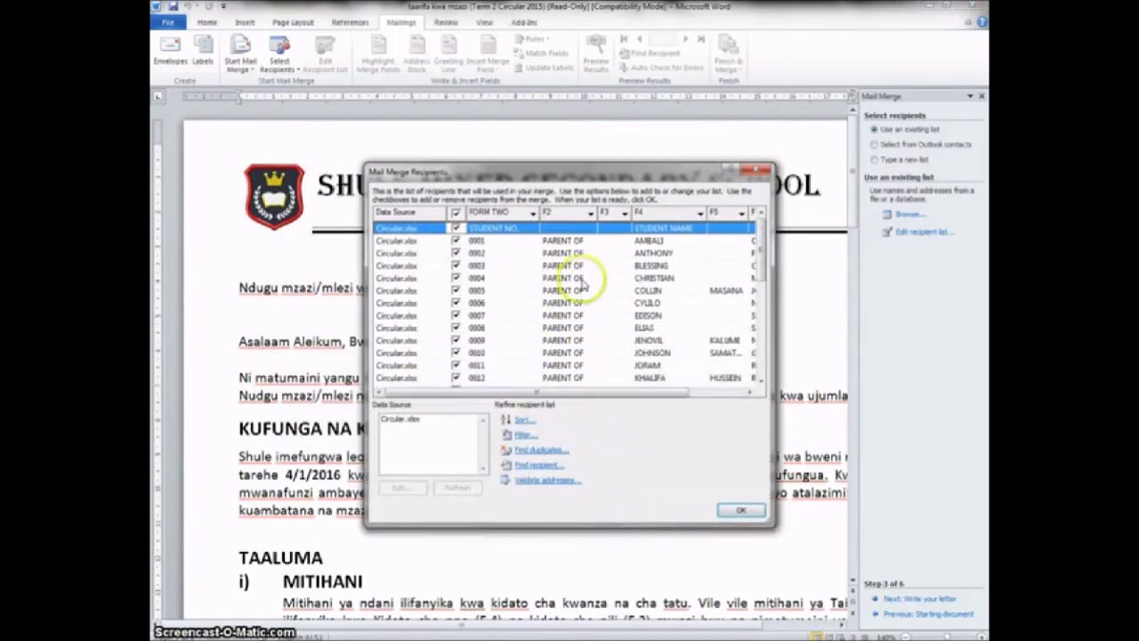
pyautogui.moveTo(599, 168); pyautogui.dragTo(692, 166)
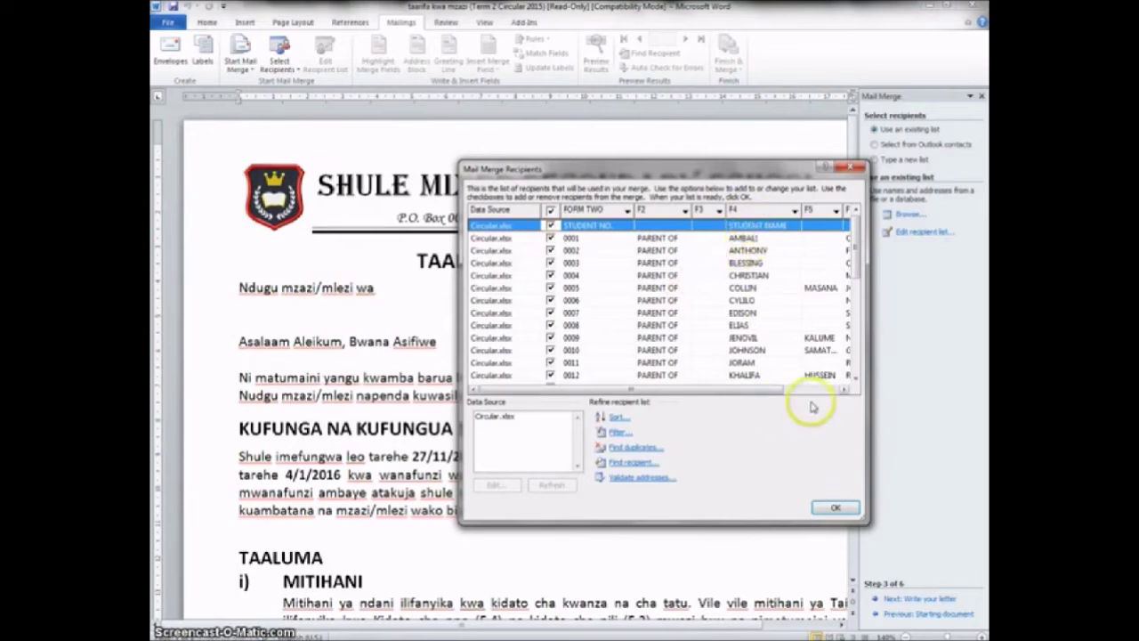
pyautogui.click(844, 391)
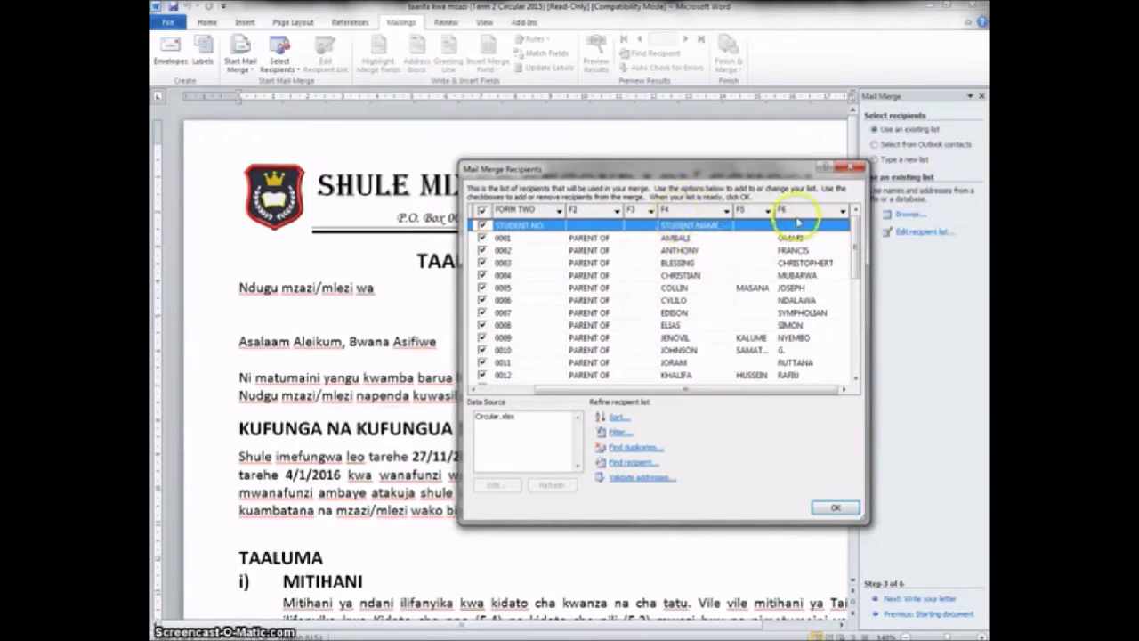
pyautogui.click(834, 509)
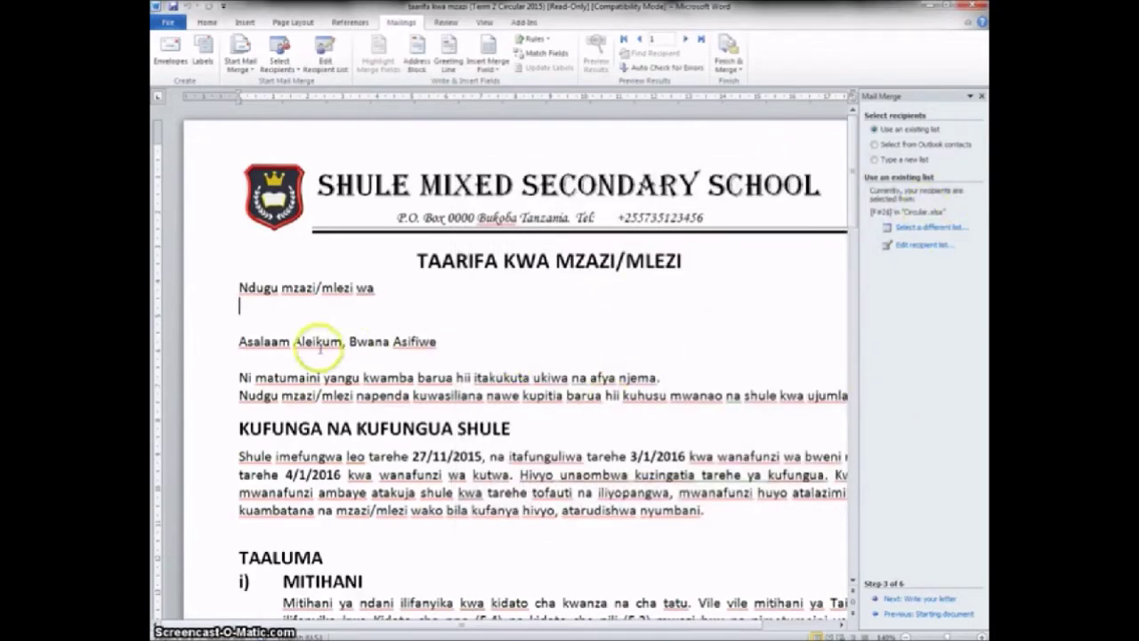
# Move on to writing the letter and insert the «F4» field below 'Ndugu mzazi/mlezi wa'
pyautogui.click(918, 600)
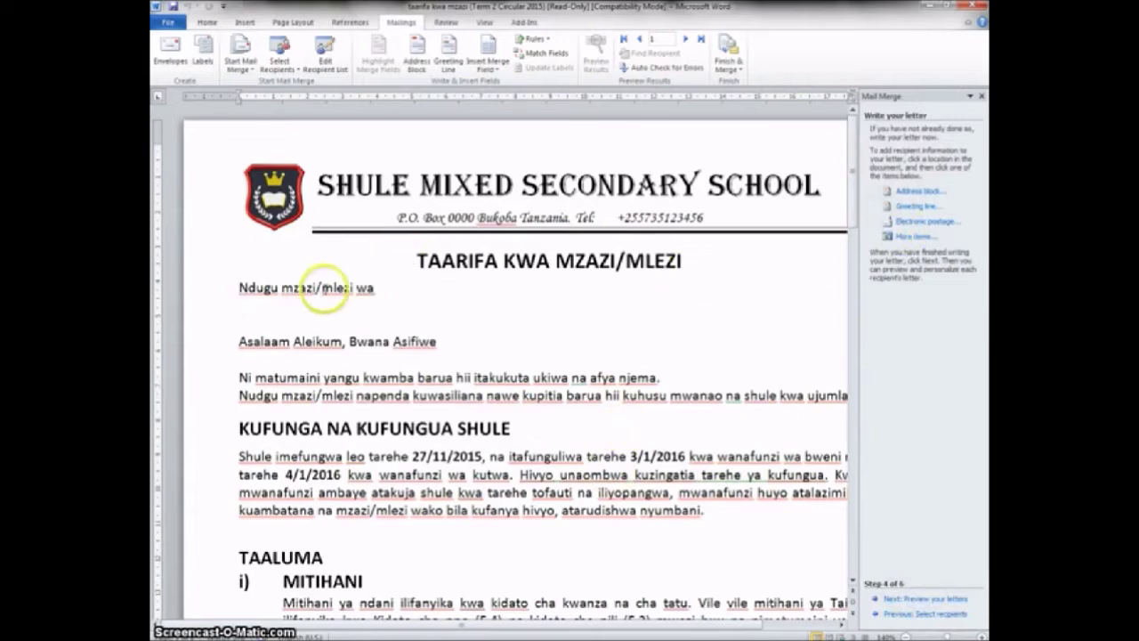
pyautogui.click(909, 239)
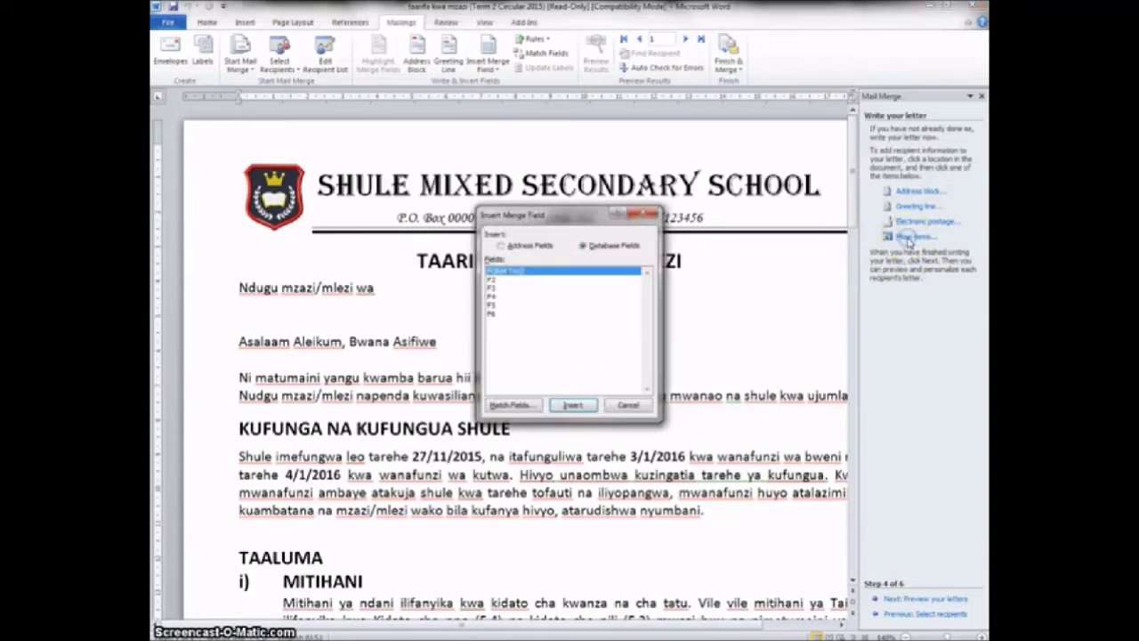
pyautogui.click(490, 298)
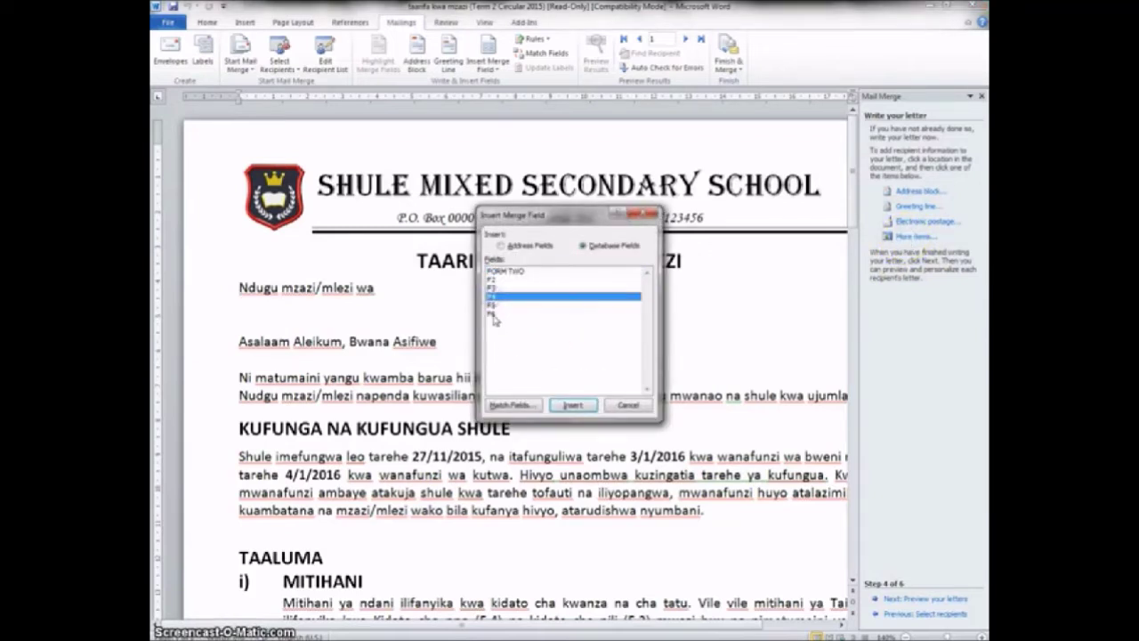
pyautogui.click(572, 406)
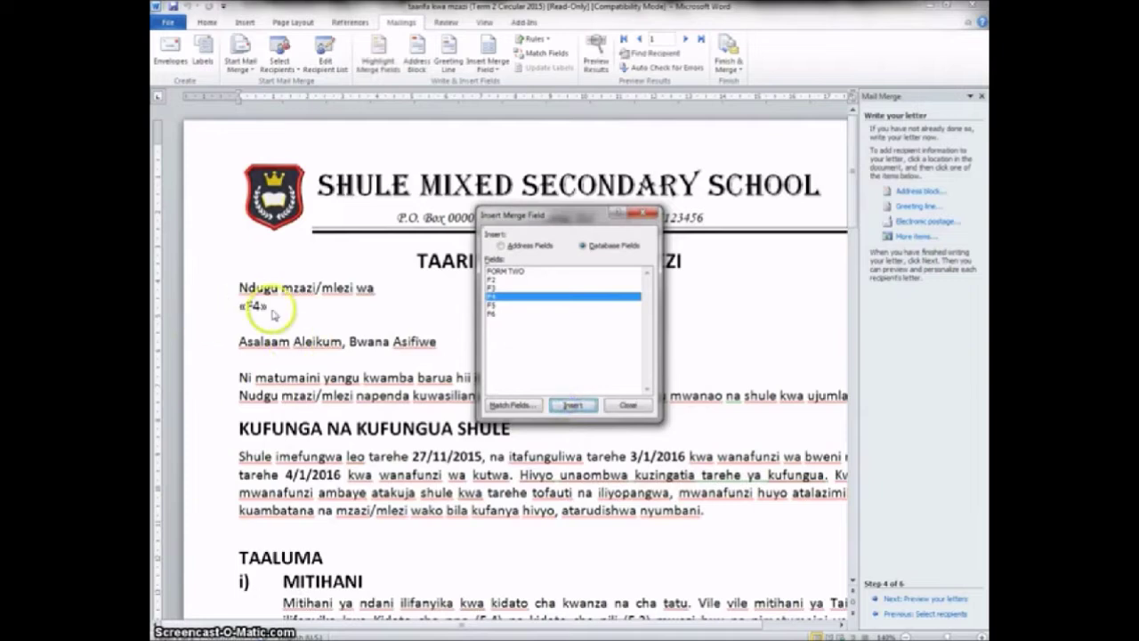
pyautogui.click(629, 405)
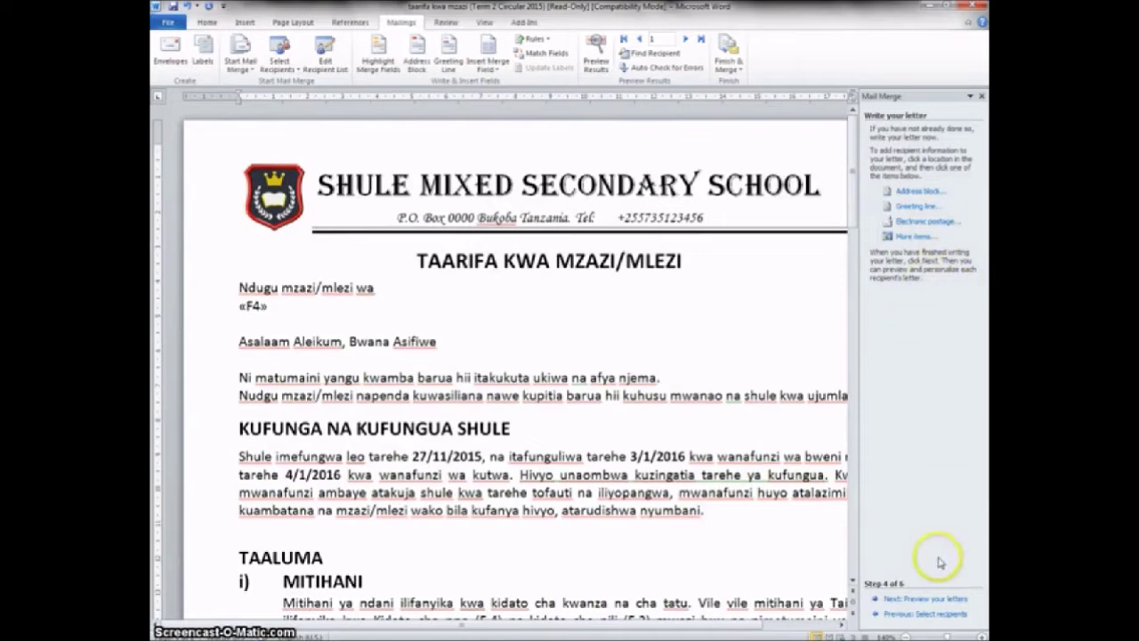
# Add the «F5» and «F6» merge fields after «F4»
pyautogui.click(915, 236)
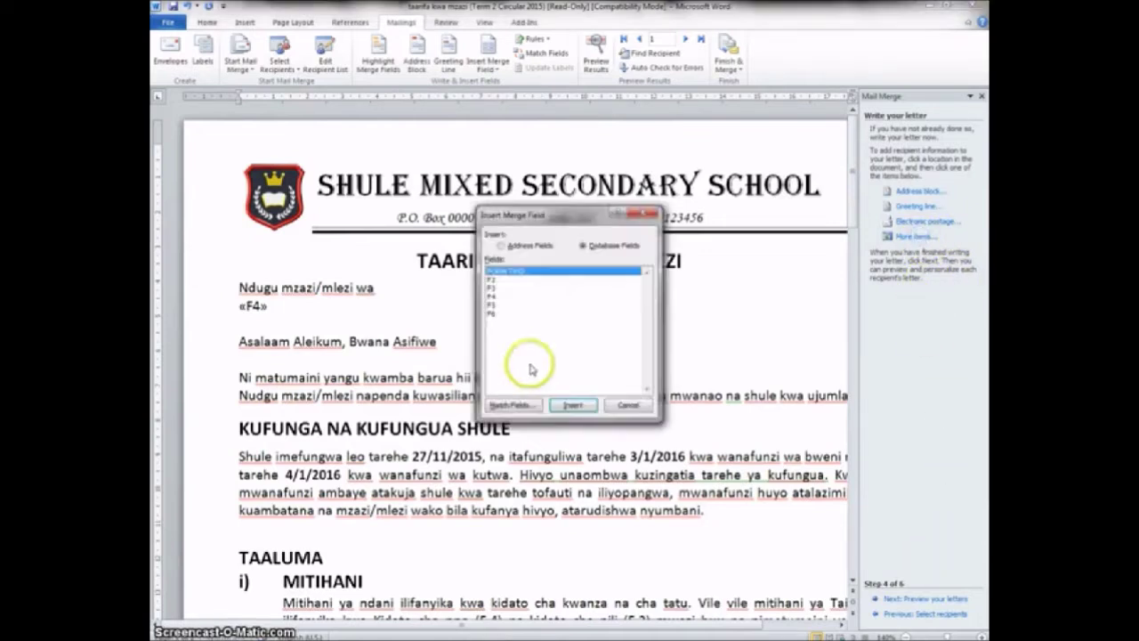
pyautogui.click(495, 305)
pyautogui.click(575, 405)
pyautogui.click(630, 407)
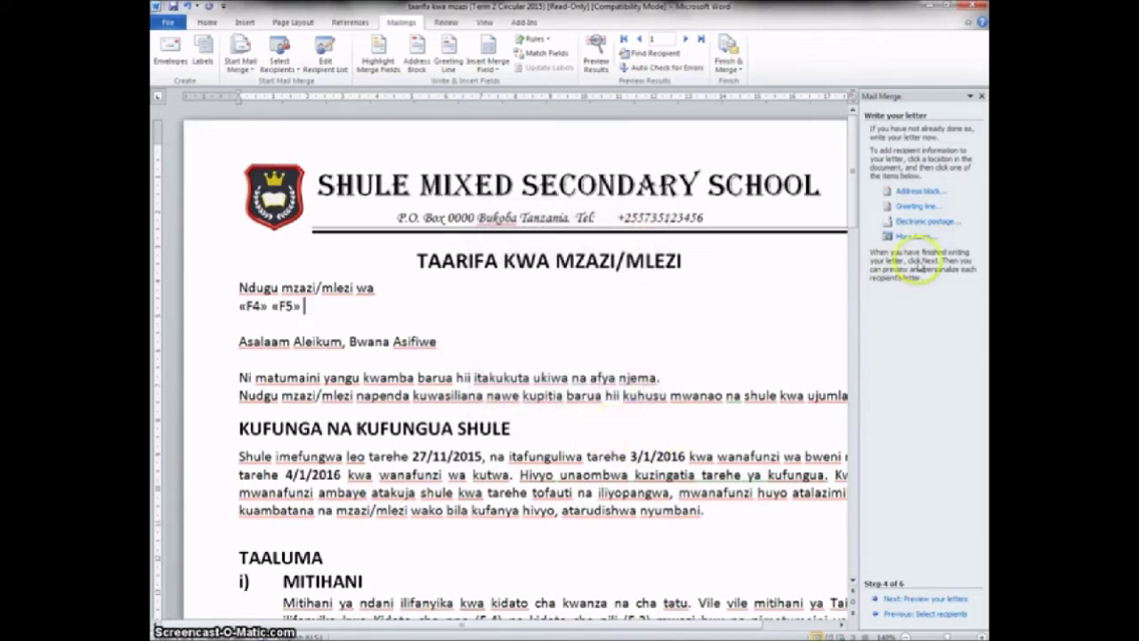
pyautogui.click(920, 238)
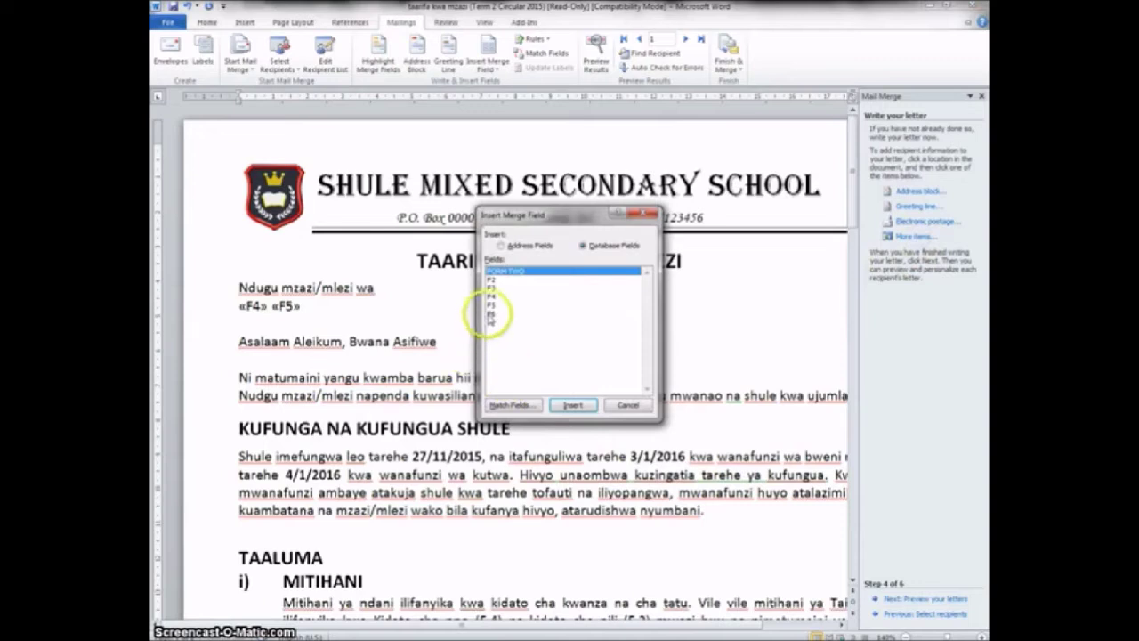
pyautogui.click(491, 313)
pyautogui.click(572, 405)
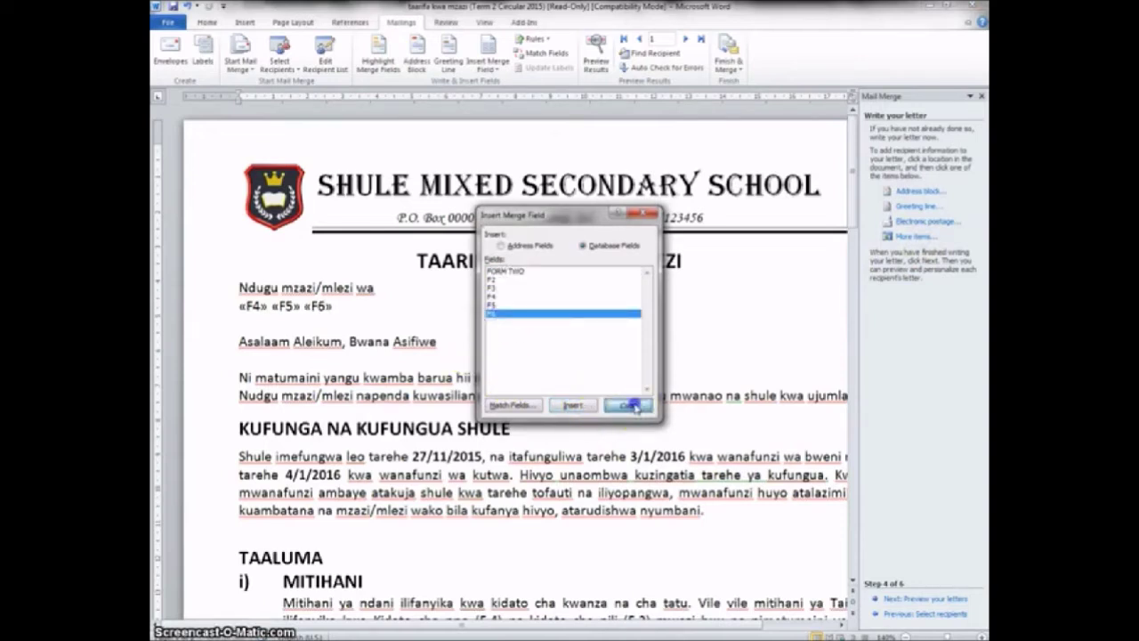
pyautogui.click(629, 405)
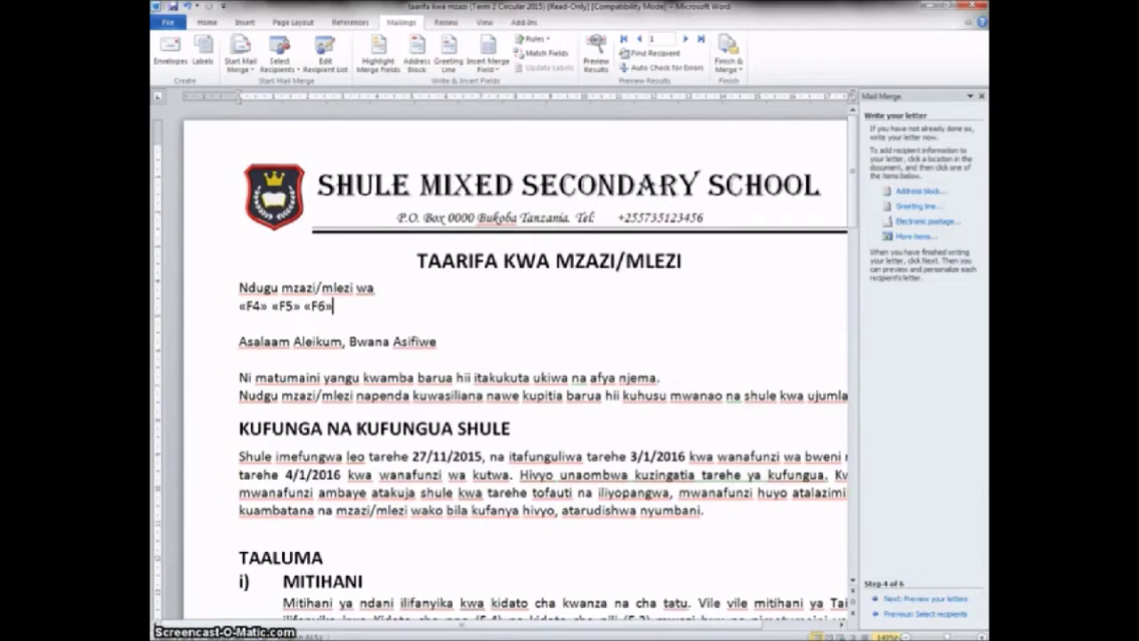
# Preview the merged circular with student names, stepping forward to the fourth recipient
pyautogui.scroll(-20, 534, 407)
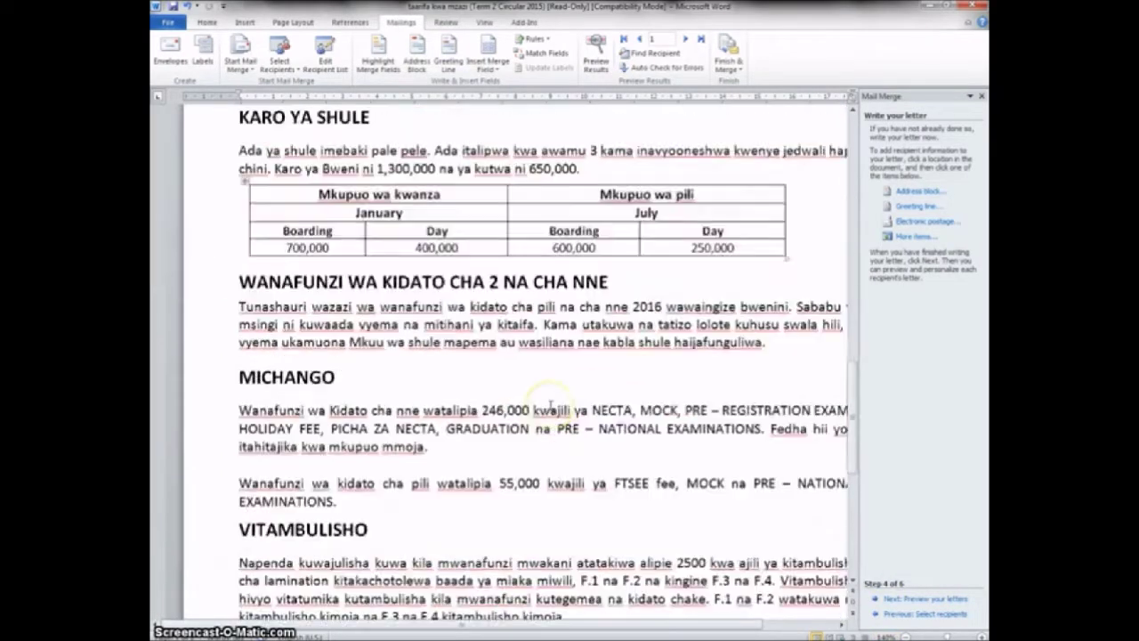
pyautogui.scroll(-3, 554, 406)
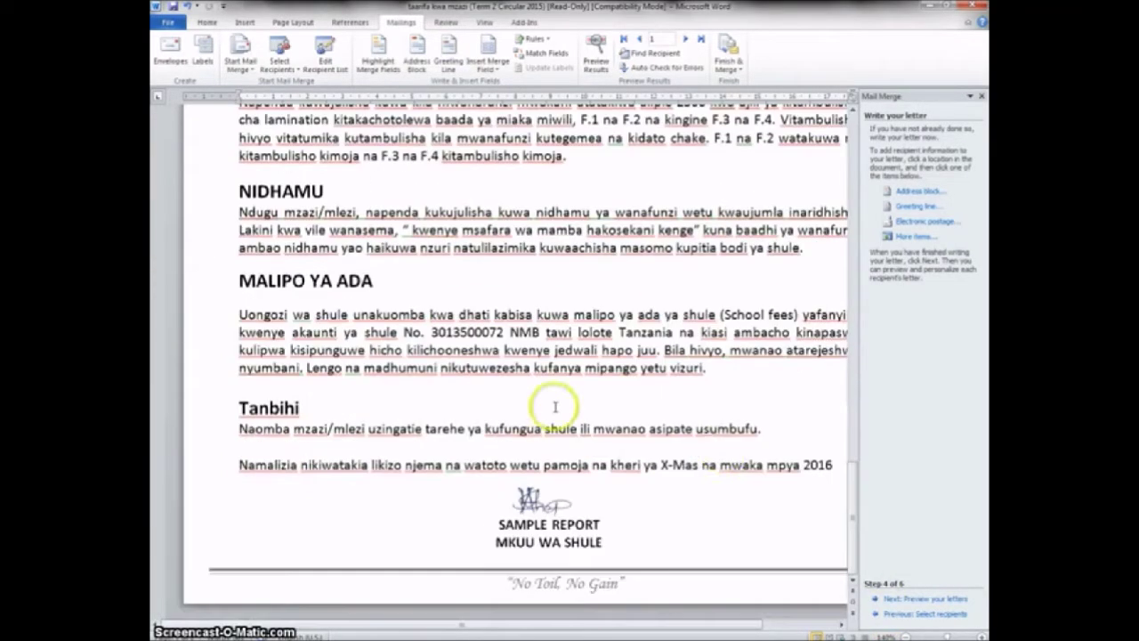
pyautogui.click(937, 601)
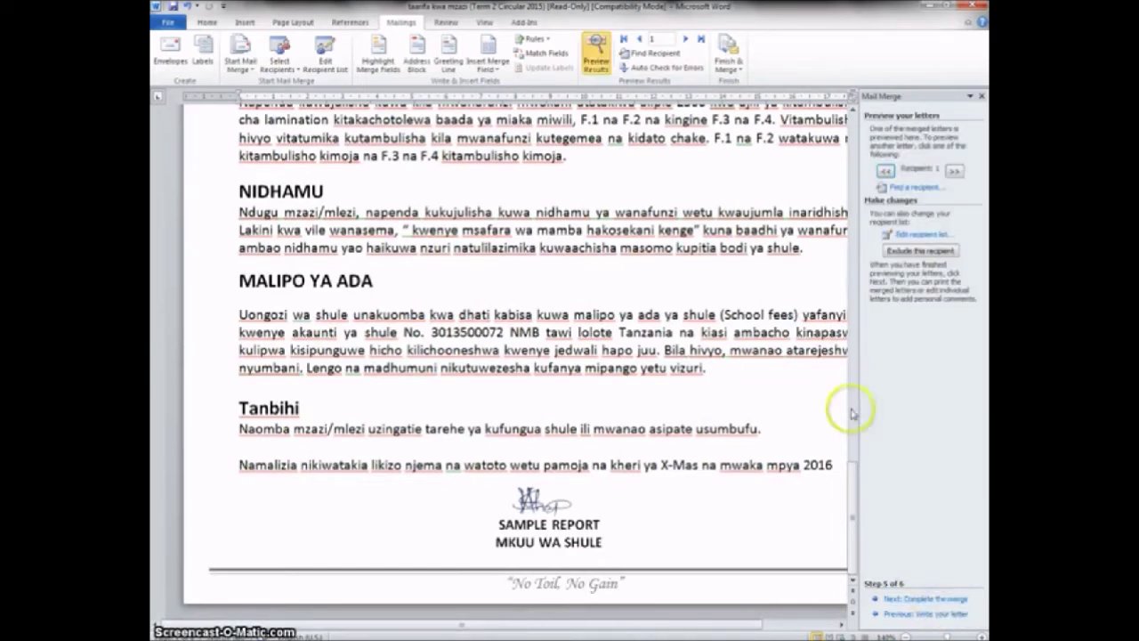
pyautogui.click(955, 172)
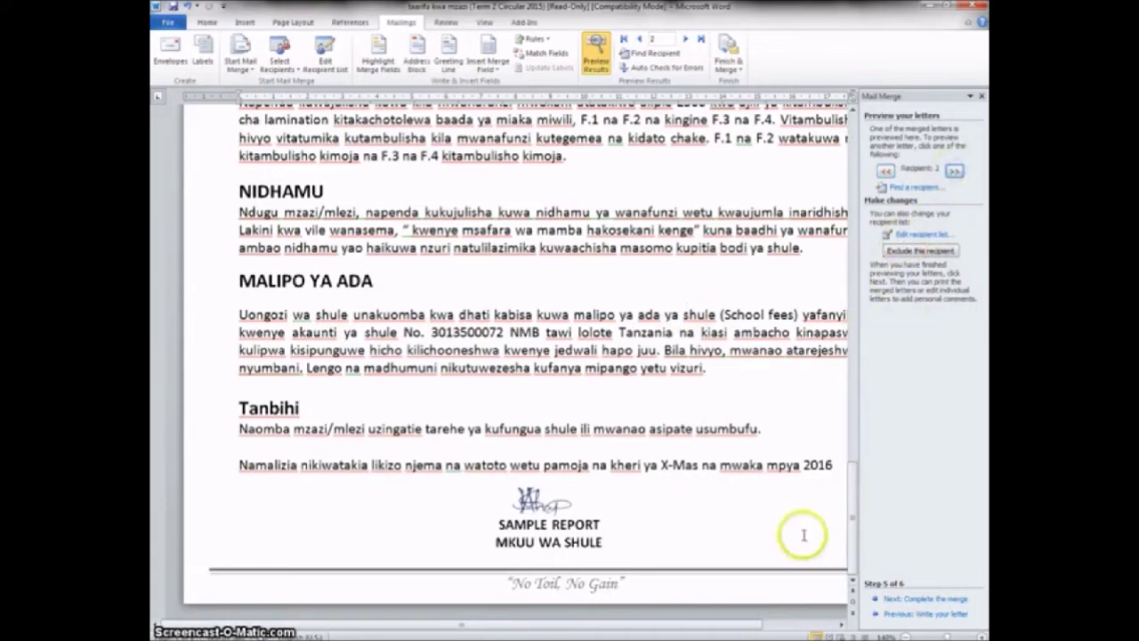
pyautogui.moveTo(853, 521); pyautogui.dragTo(857, 121)
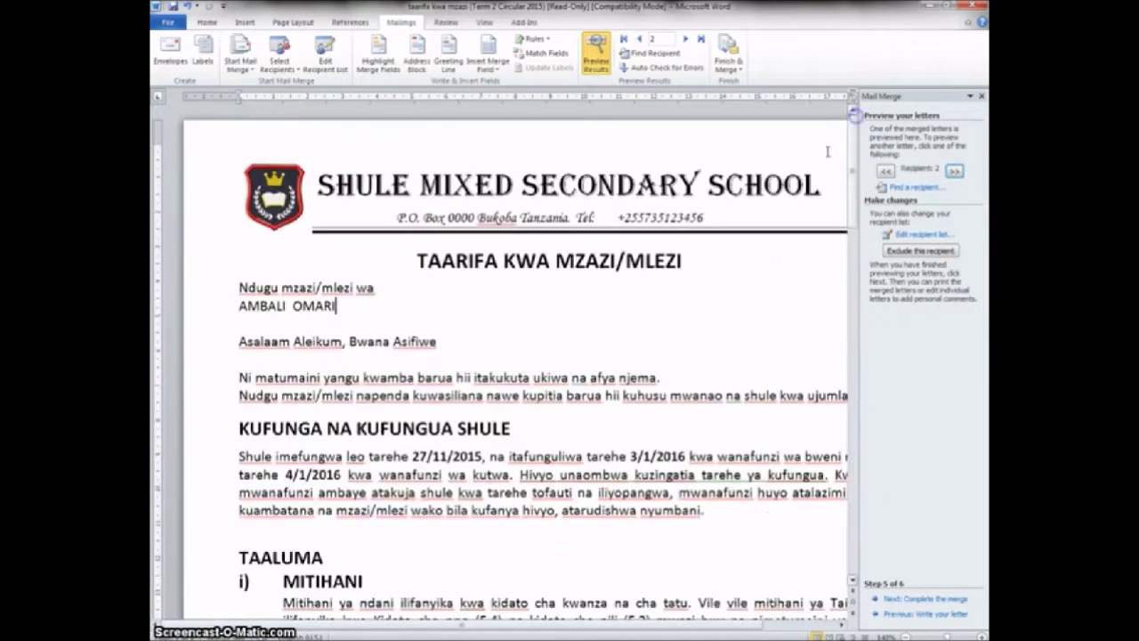
pyautogui.click(332, 304)
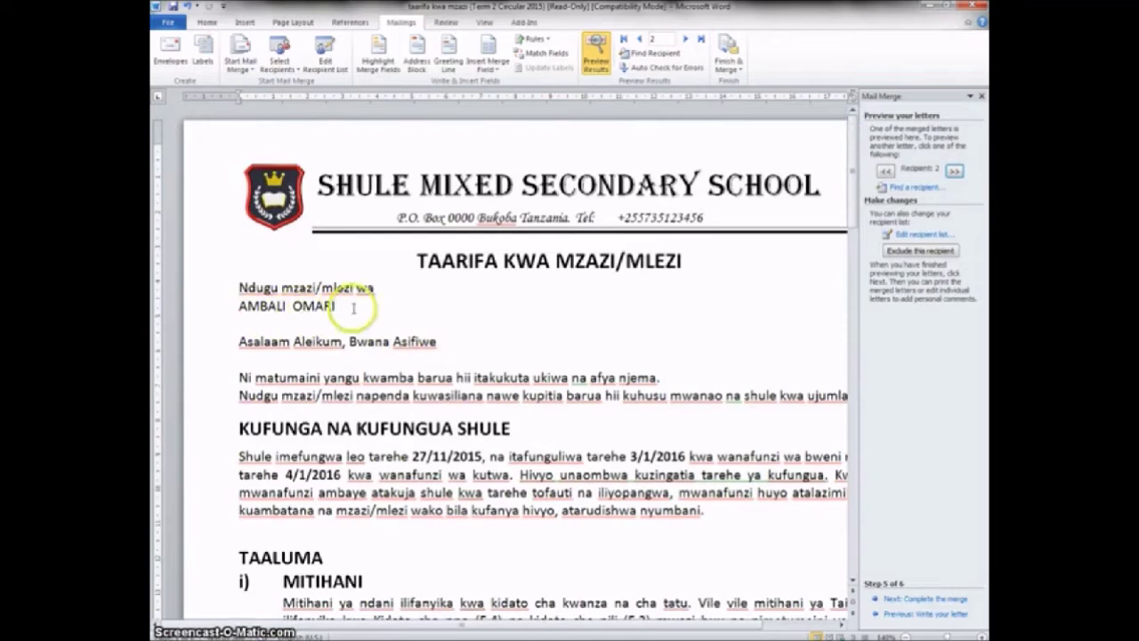
pyautogui.click(955, 171)
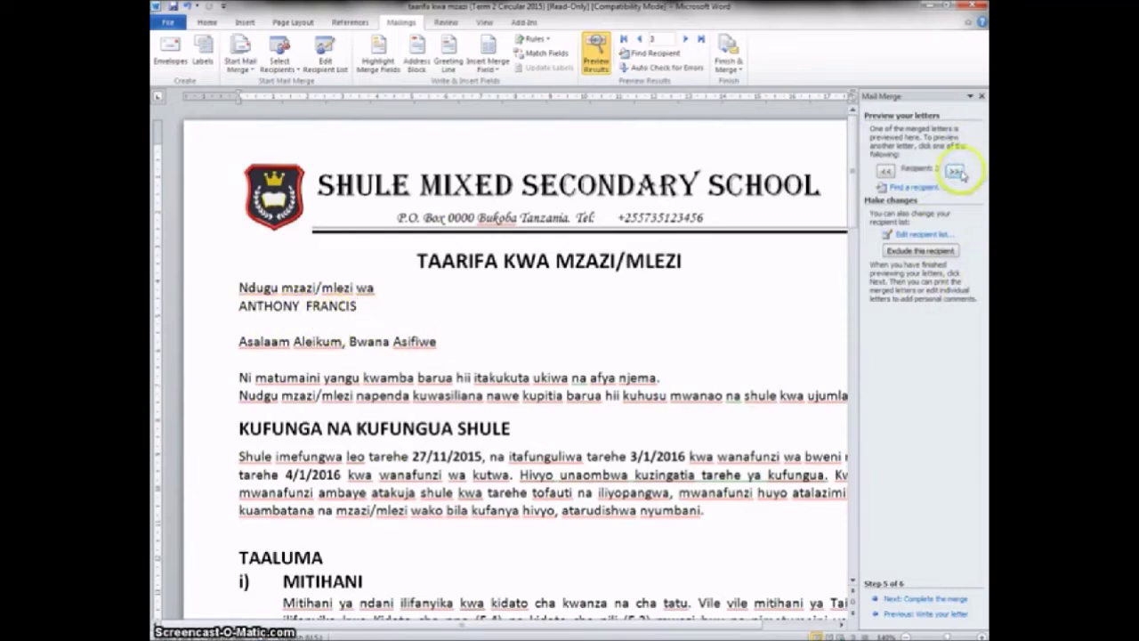
pyautogui.click(955, 171)
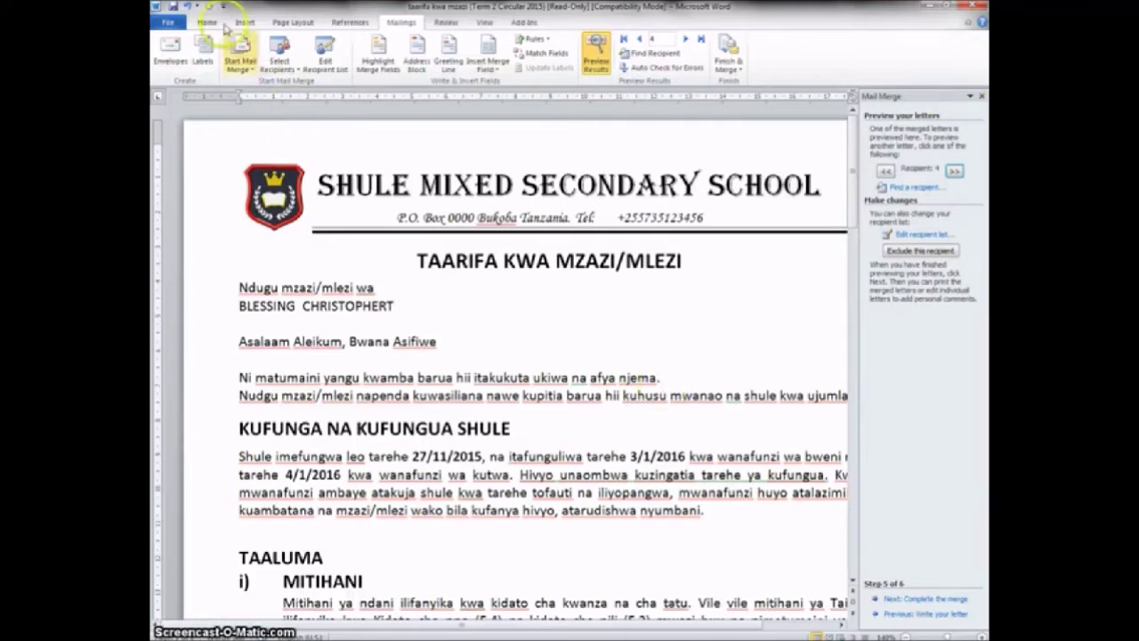
# Abandon saving the read-only circular by cancelling Save As, then minimise its window
pyautogui.click(171, 6)
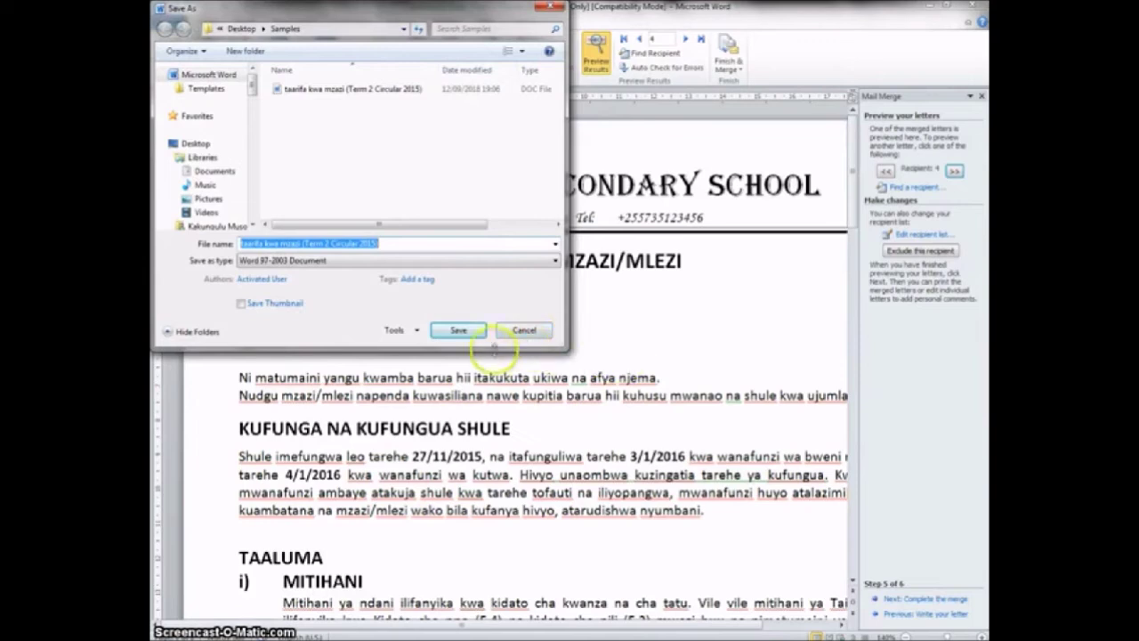
pyautogui.click(462, 330)
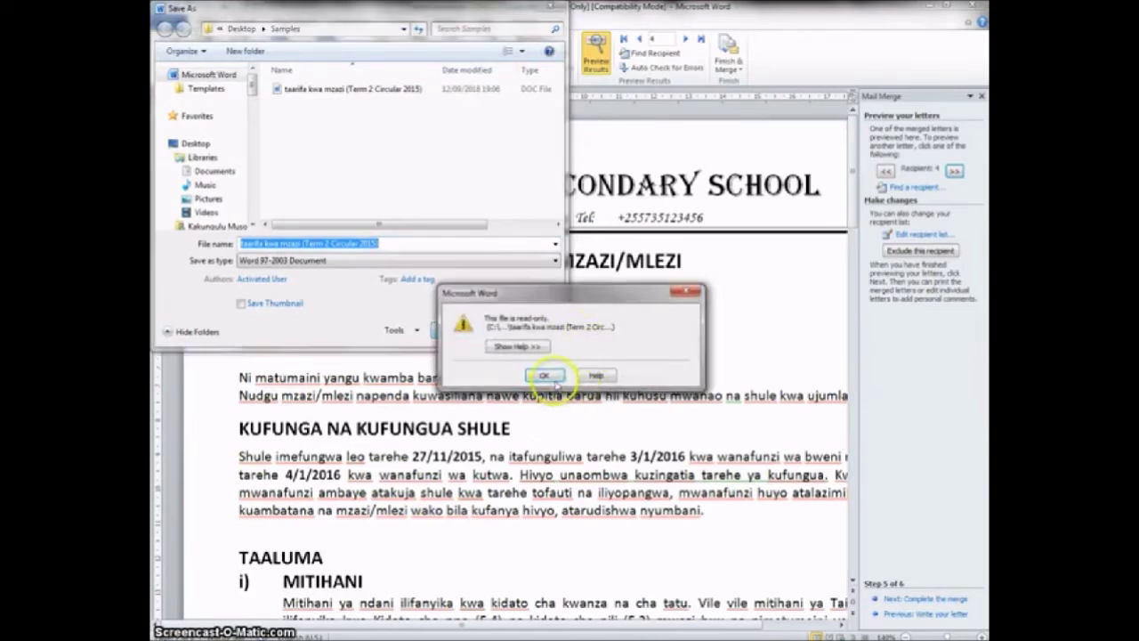
pyautogui.click(546, 376)
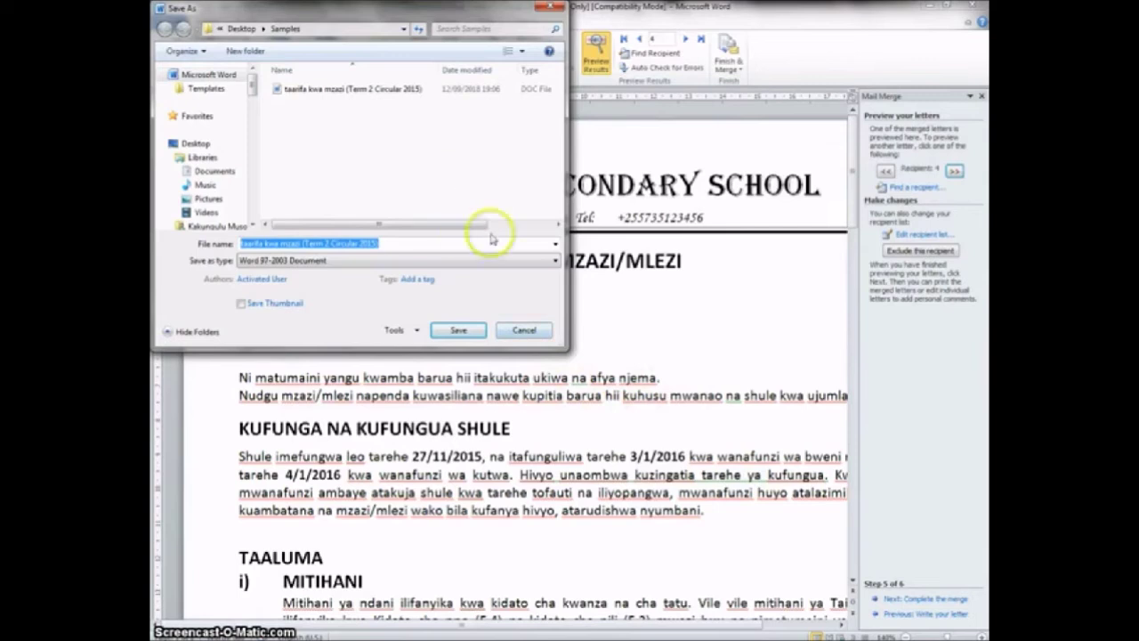
pyautogui.click(524, 330)
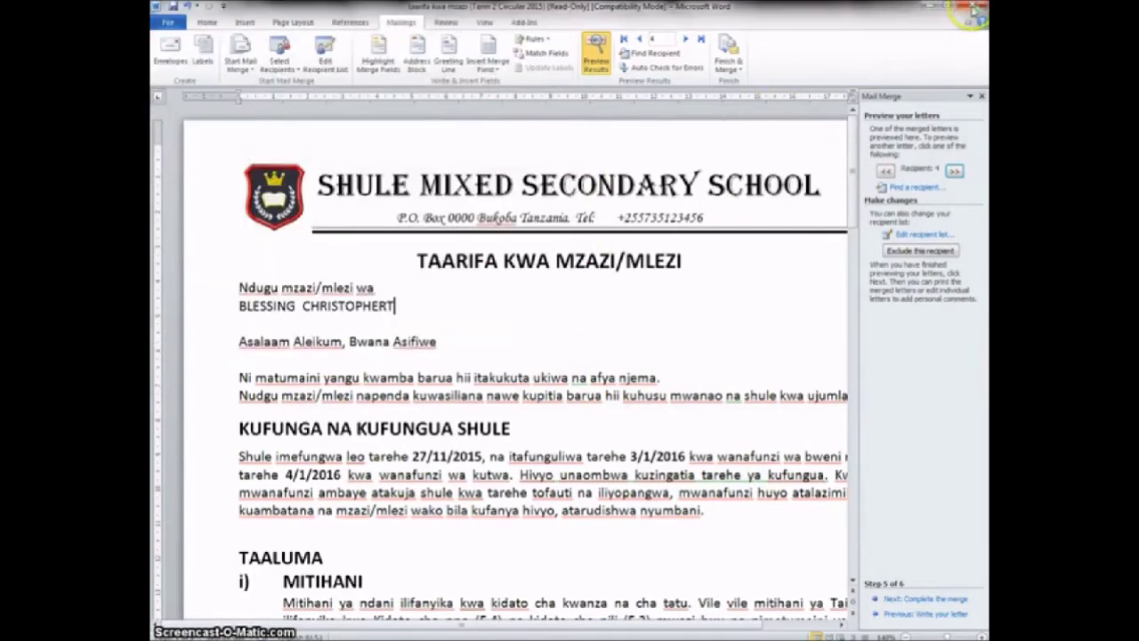
pyautogui.click(929, 8)
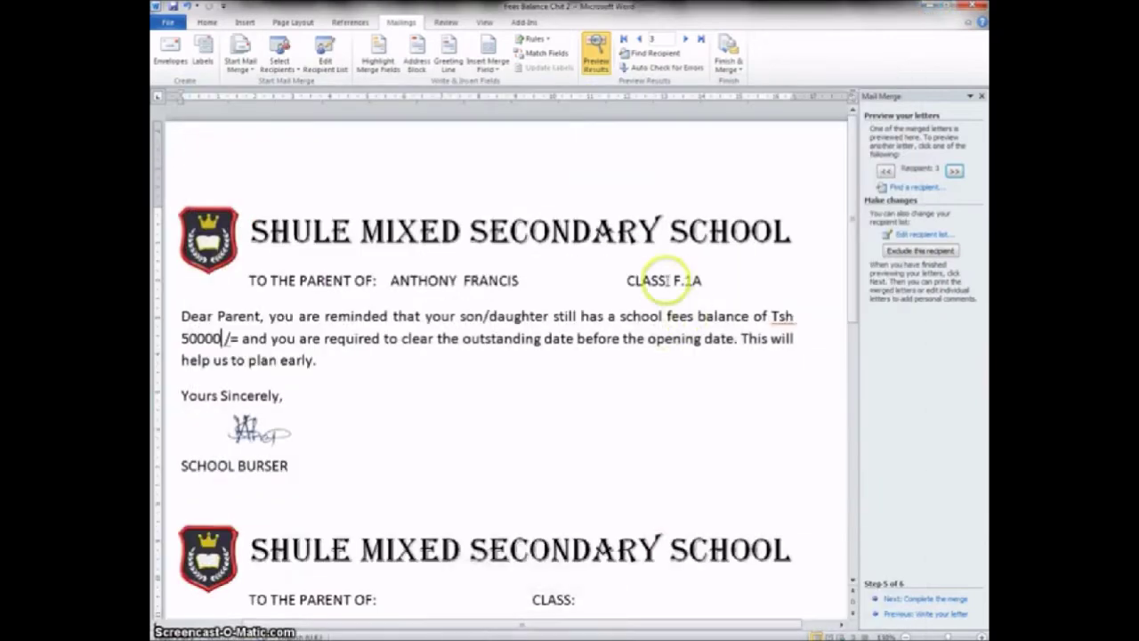
# Minimise the Fees Balance Chit 2 window to reveal the Samples folder over Excel
pyautogui.click(928, 8)
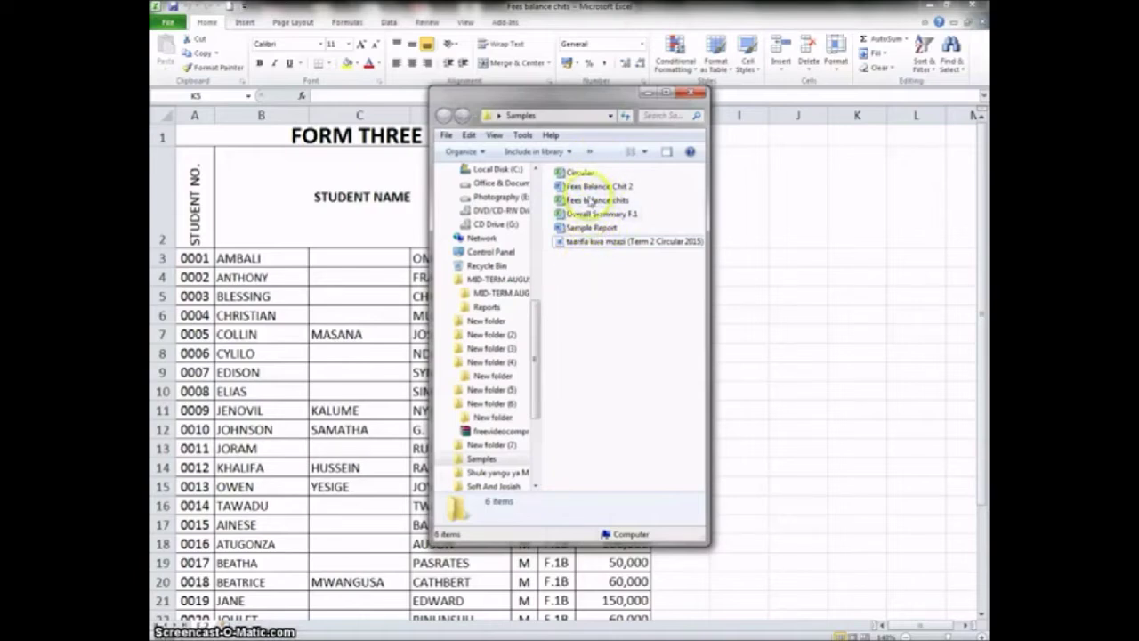
# Open the Sample Report document, then the Overall Summary F.1 workbook from Samples
pyautogui.click(587, 230)
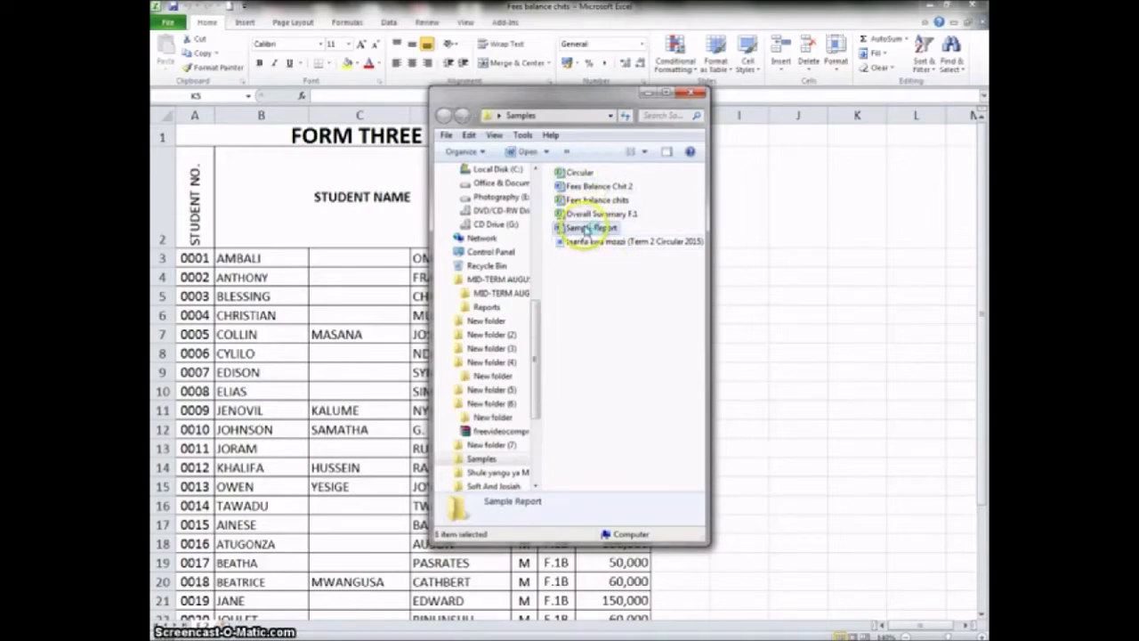
pyautogui.press('Return')
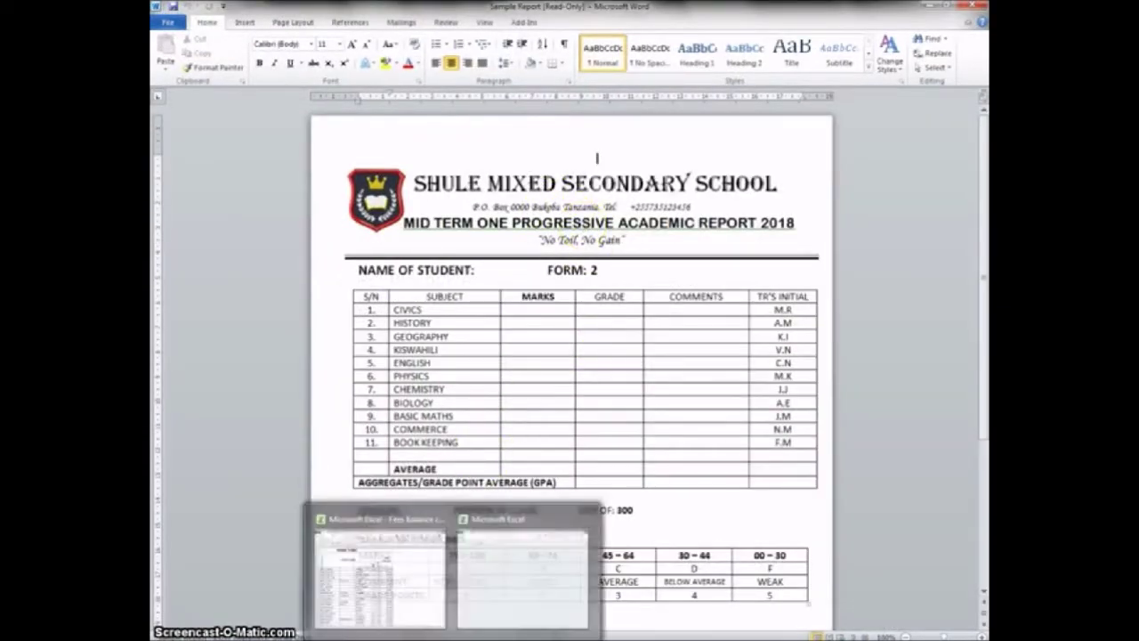
pyautogui.moveTo(243, 623)
pyautogui.click(243, 569)
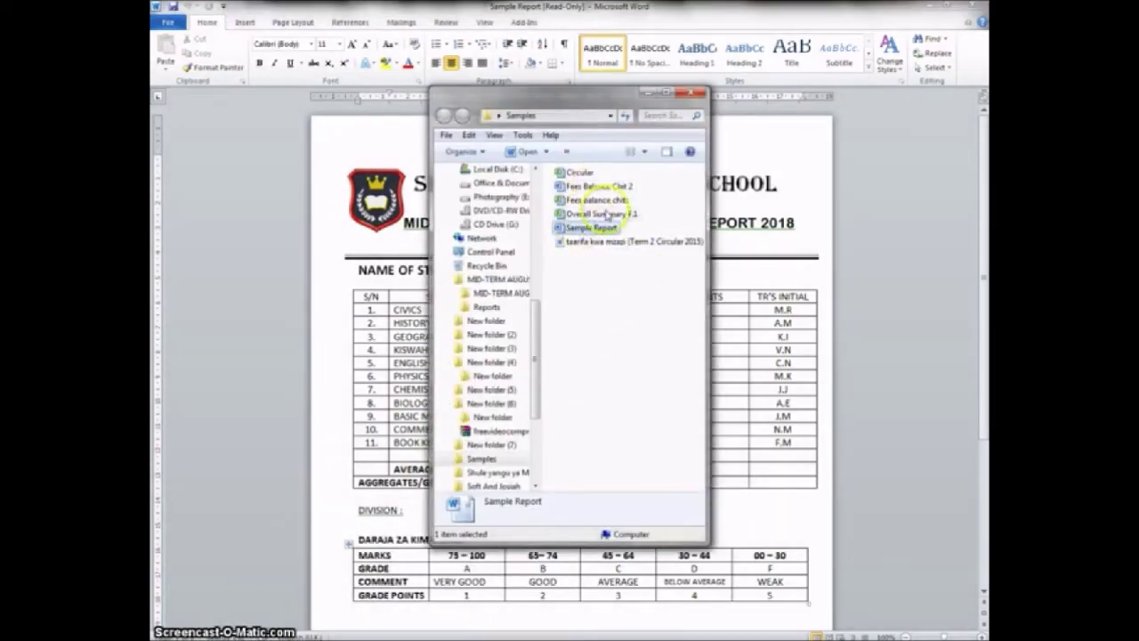
pyautogui.doubleClick(580, 215)
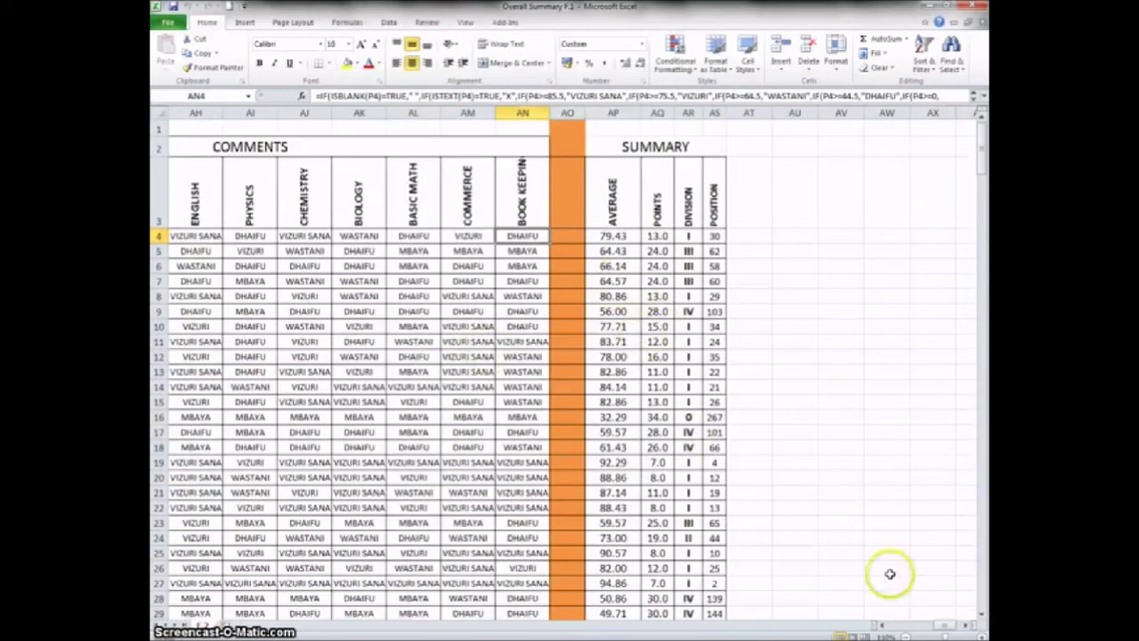
pyautogui.moveTo(948, 625); pyautogui.dragTo(889, 627)
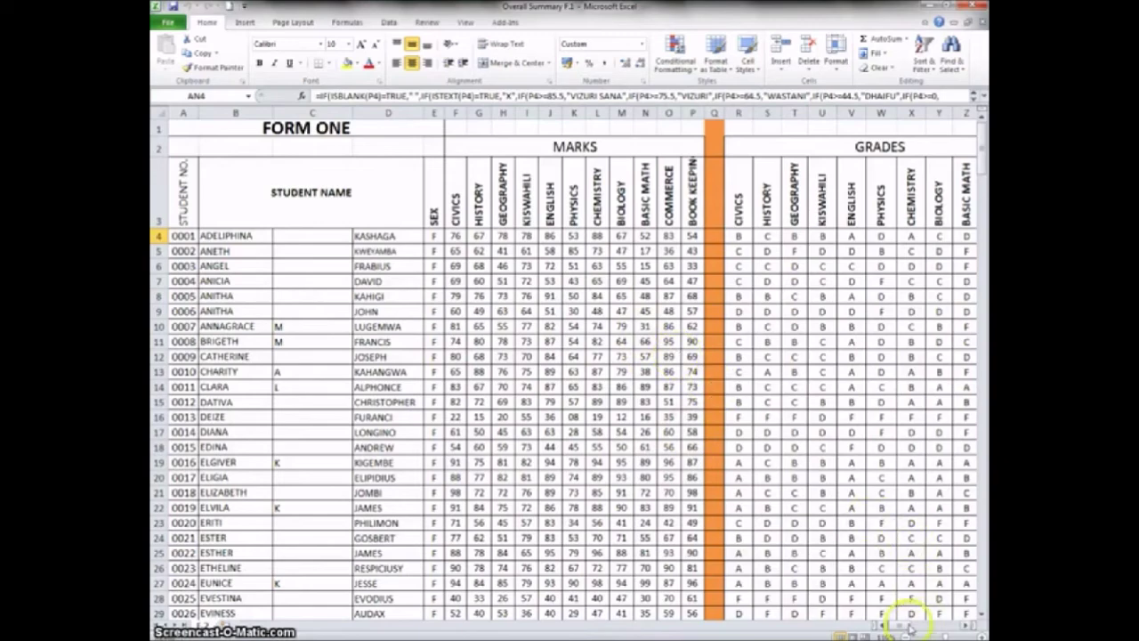
pyautogui.moveTo(903, 626)
pyautogui.mouseDown()
pyautogui.moveTo(922, 626)
pyautogui.moveTo(901, 626)
pyautogui.mouseUp()
pyautogui.moveTo(525, 634)
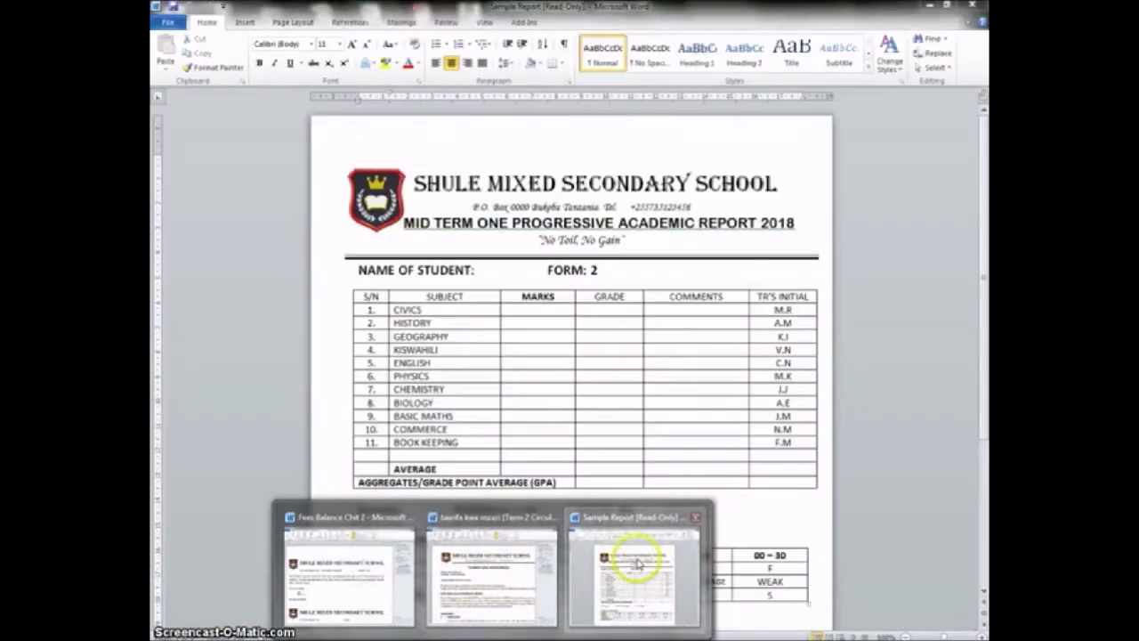
# Start the Step-by-Step Mail Merge Wizard on the Sample Report and advance to Select recipients
pyautogui.click(632, 577)
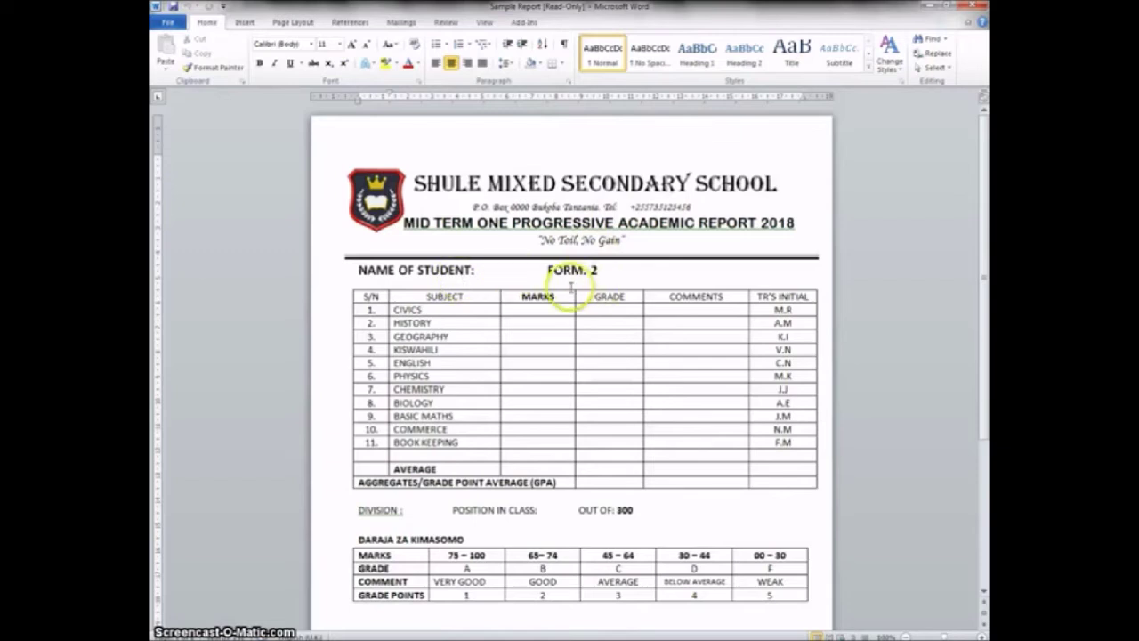
pyautogui.click(400, 22)
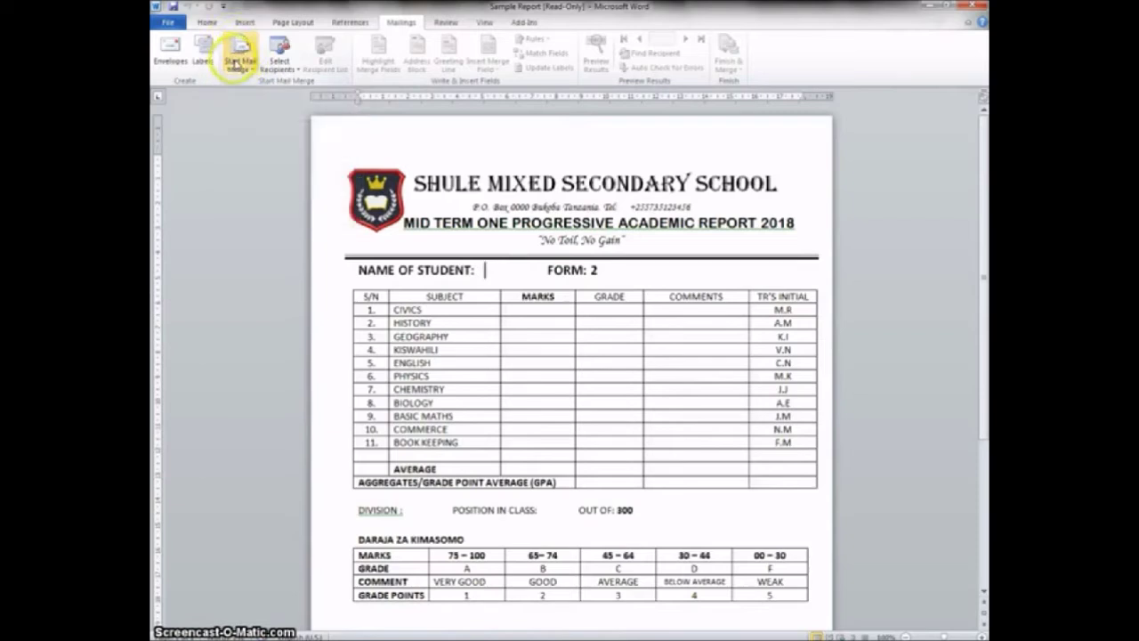
pyautogui.click(240, 68)
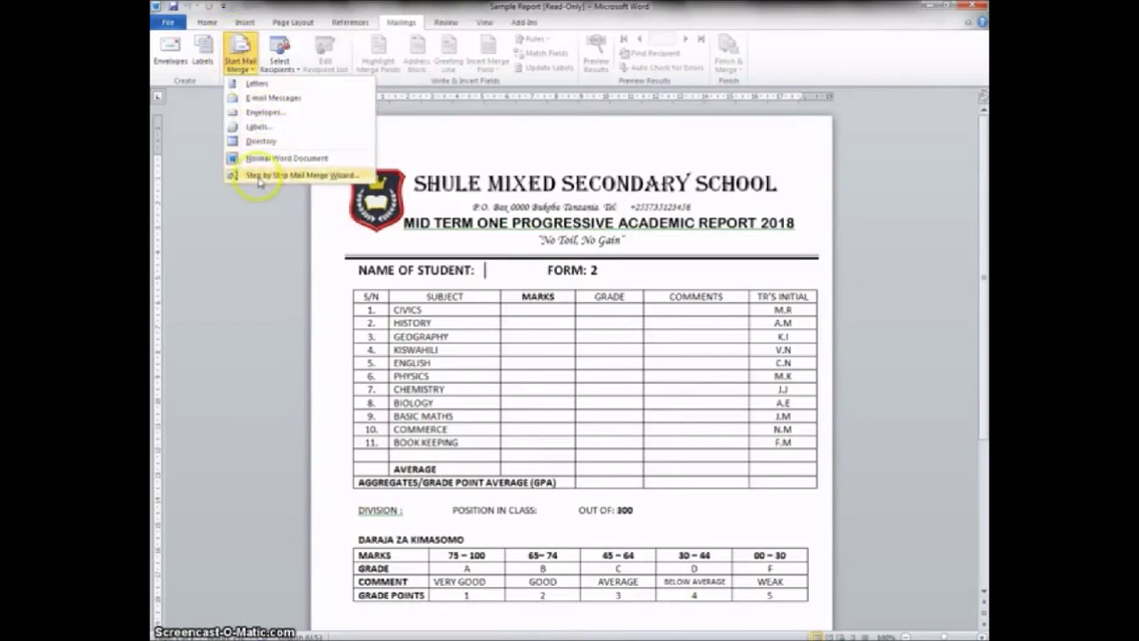
pyautogui.click(285, 180)
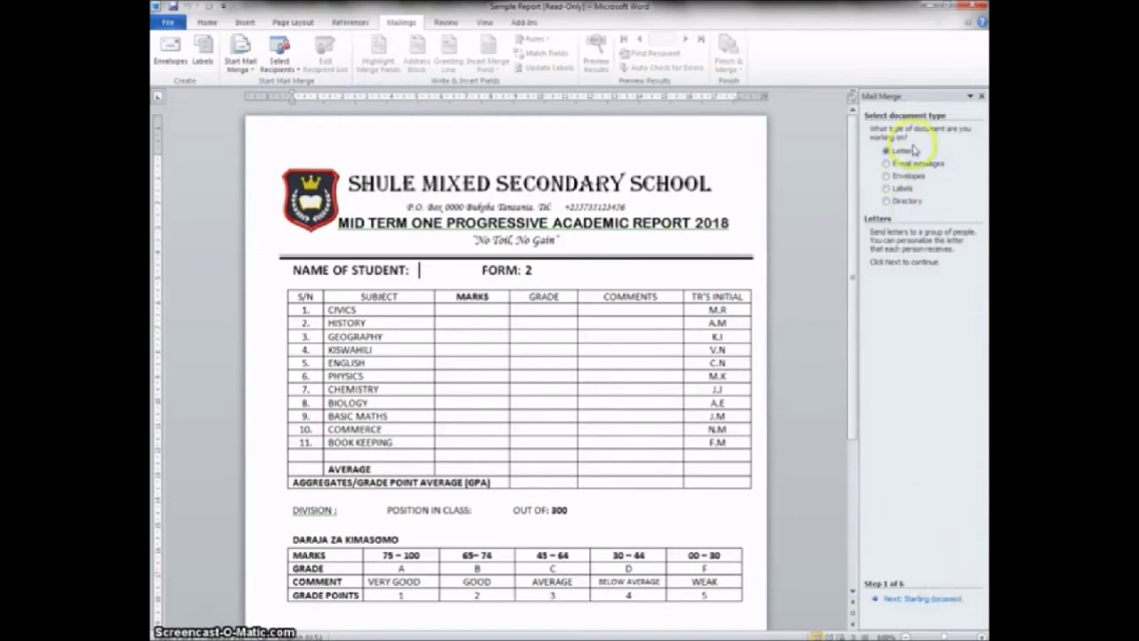
pyautogui.click(917, 600)
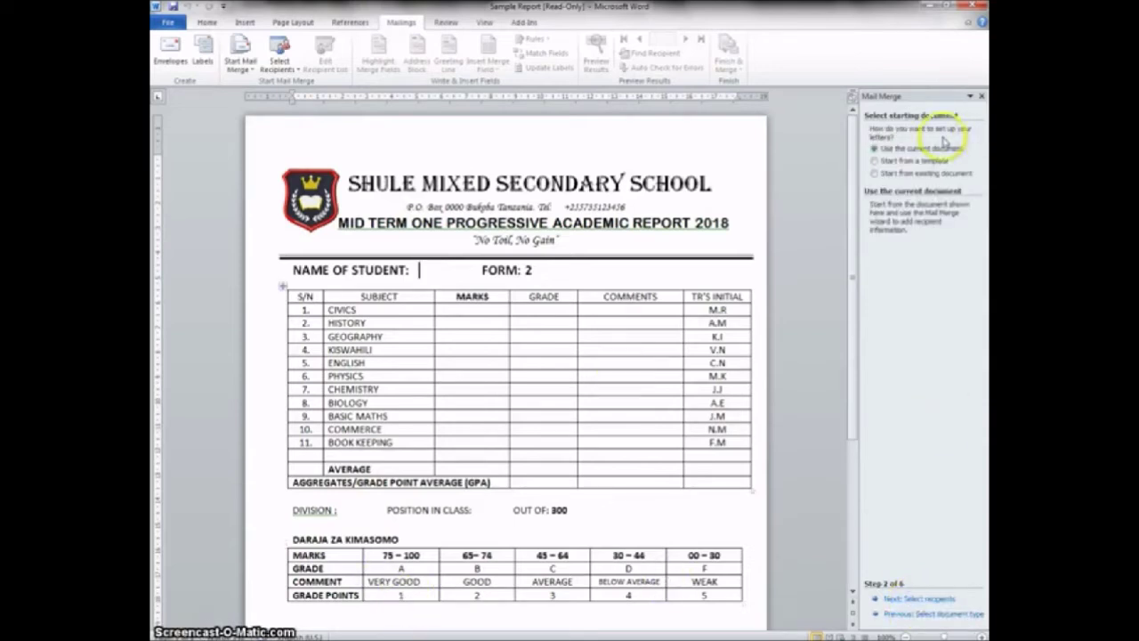
pyautogui.click(932, 600)
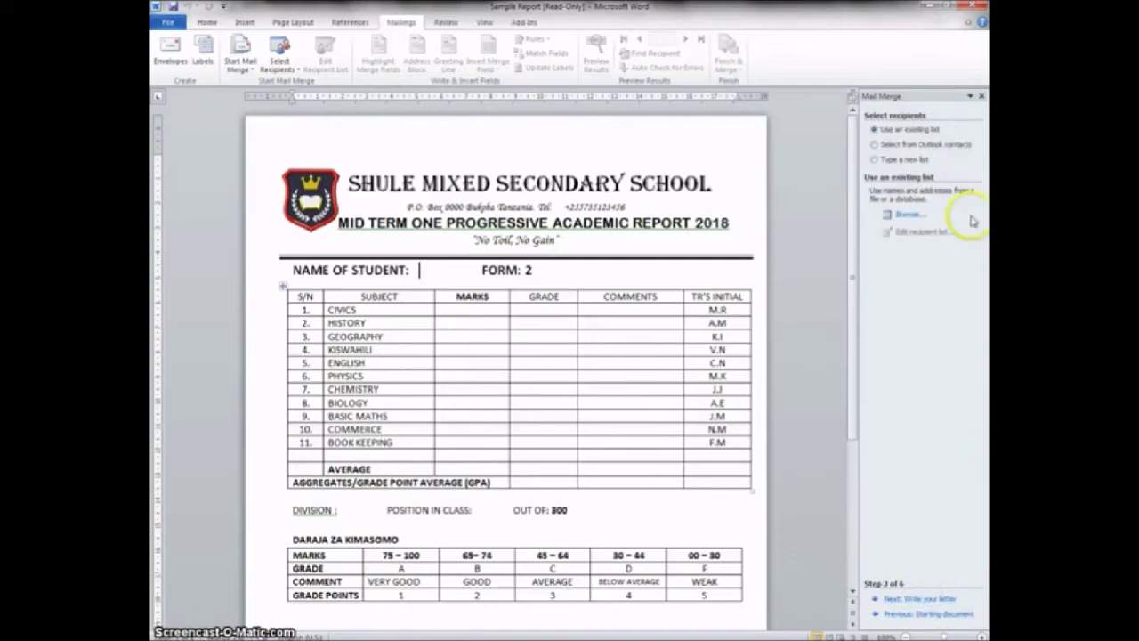
# Use the first sheet of Desktop > Samples > Overall Summary F.1.xlsx as the recipient list
pyautogui.click(906, 215)
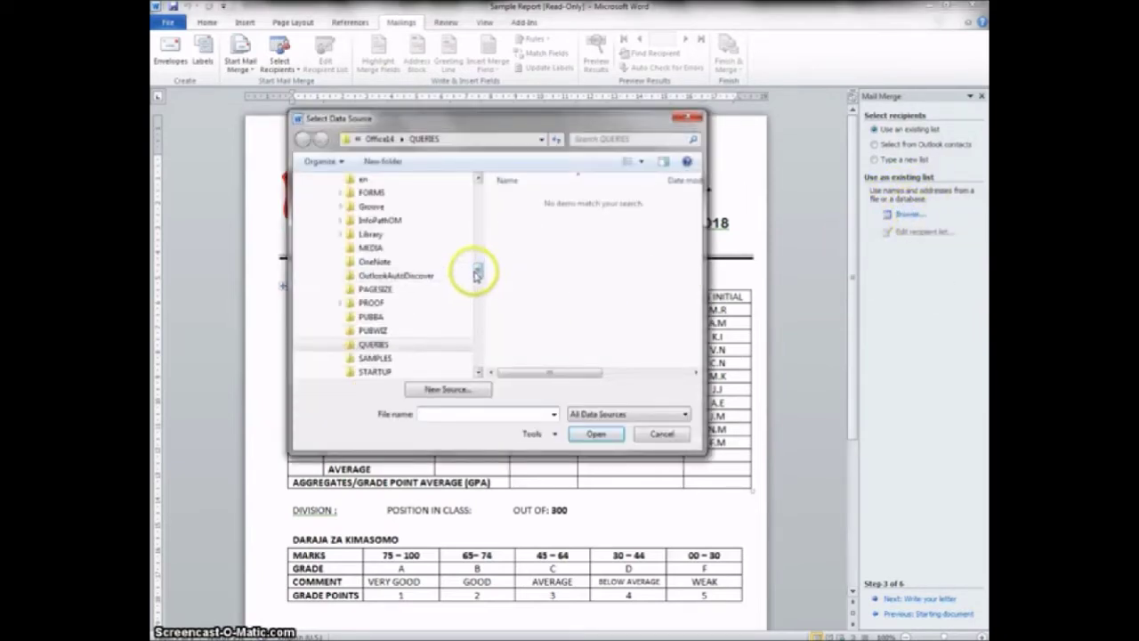
pyautogui.moveTo(472, 267); pyautogui.dragTo(470, 182)
pyautogui.click(337, 240)
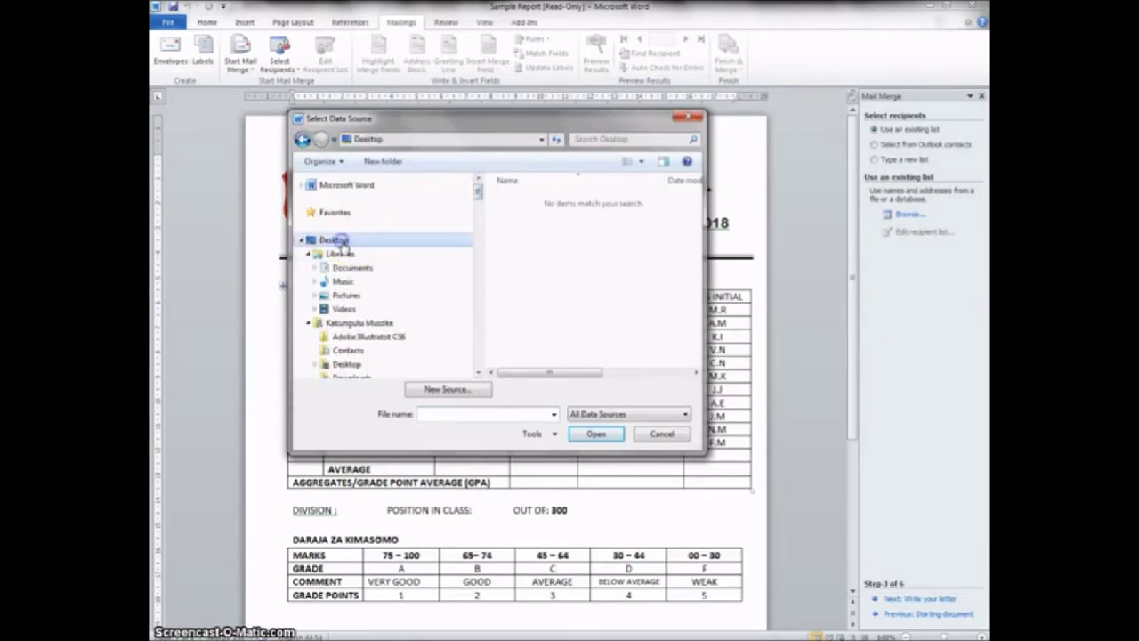
pyautogui.click(524, 349)
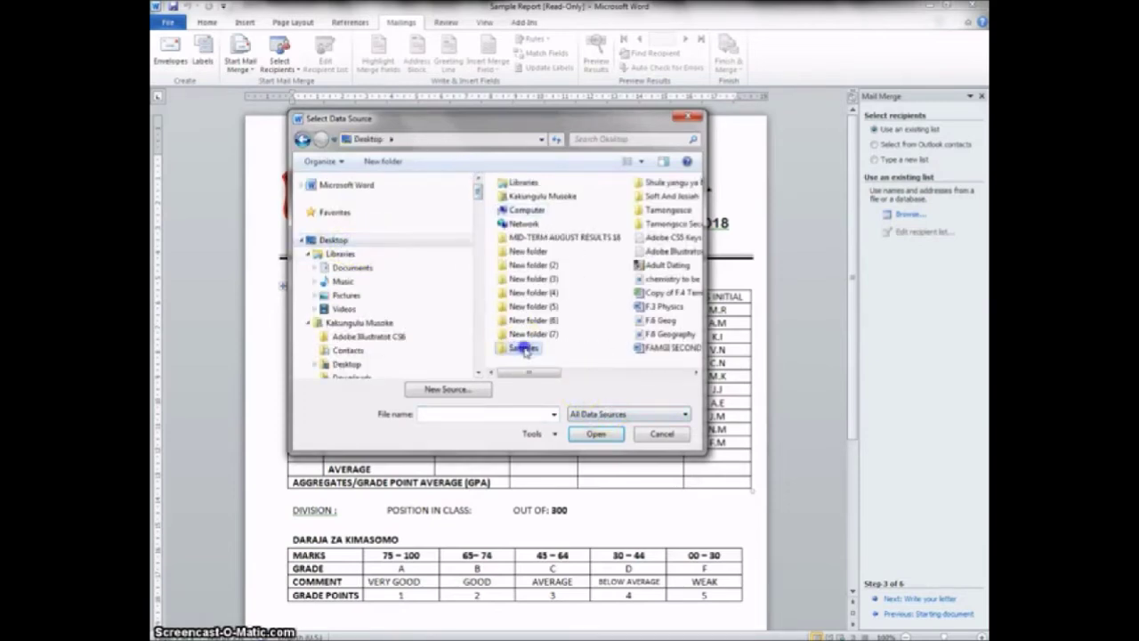
pyautogui.click(596, 434)
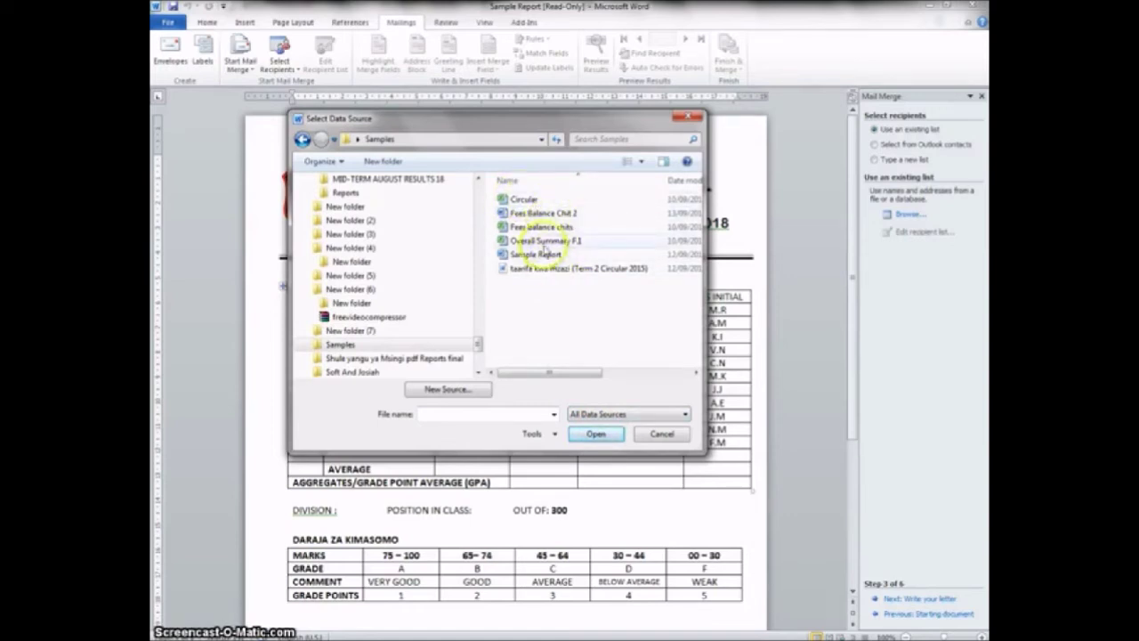
pyautogui.click(544, 240)
pyautogui.click(597, 433)
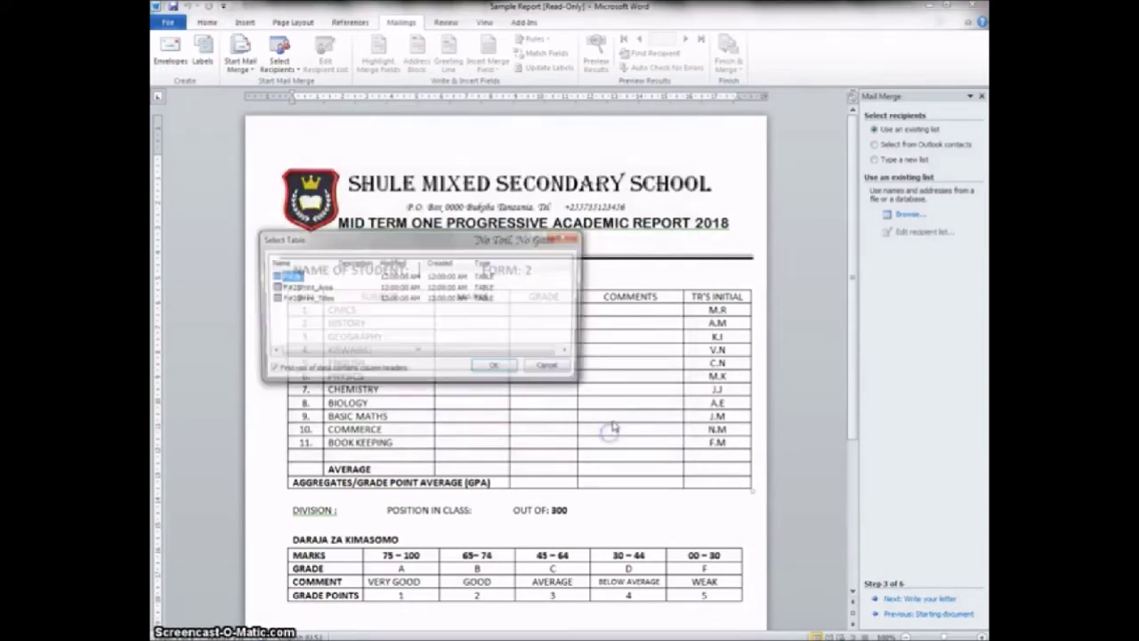
pyautogui.click(495, 370)
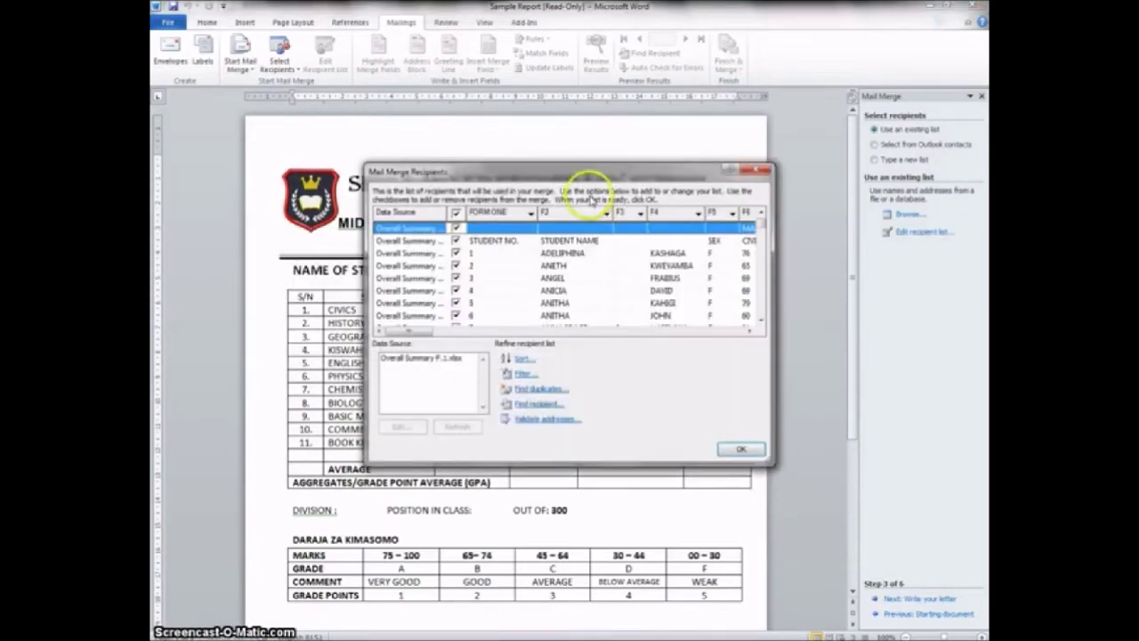
# Widen the recipient list, scroll across marks through position columns, and accept it
pyautogui.moveTo(595, 162); pyautogui.dragTo(430, 151)
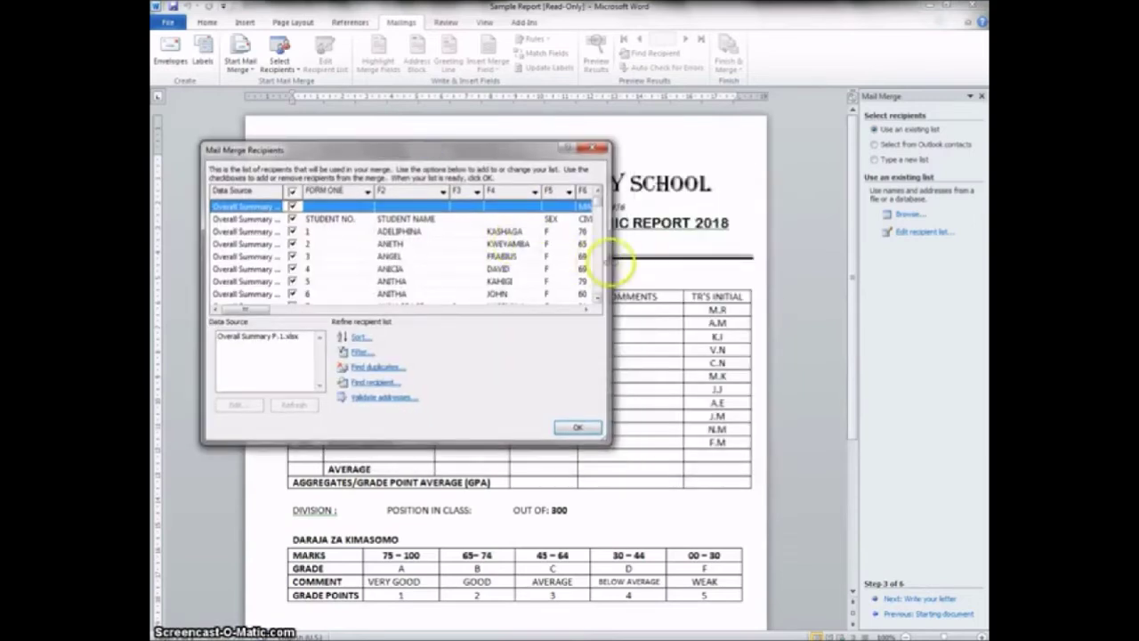
pyautogui.moveTo(610, 263); pyautogui.dragTo(879, 262)
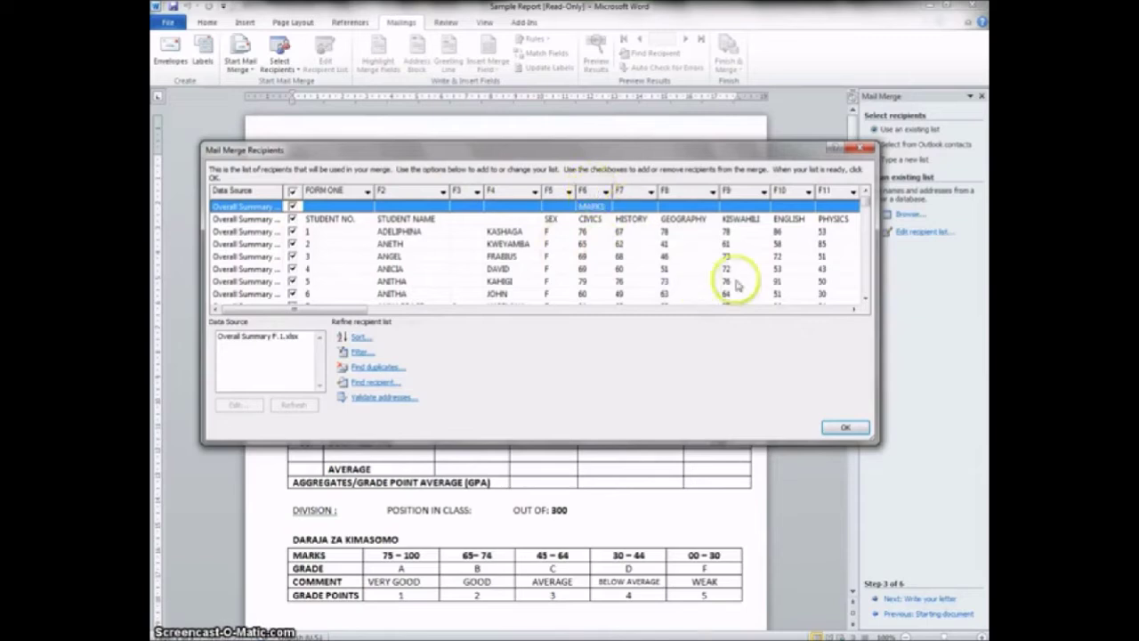
pyautogui.moveTo(304, 309); pyautogui.dragTo(455, 310)
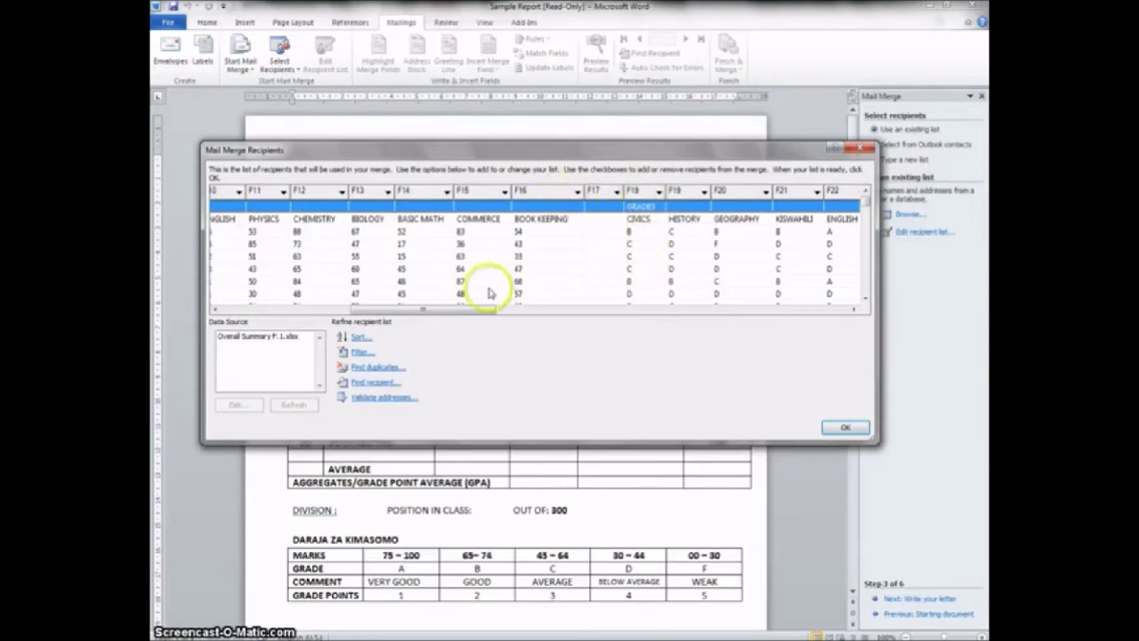
pyautogui.moveTo(476, 309); pyautogui.dragTo(623, 311)
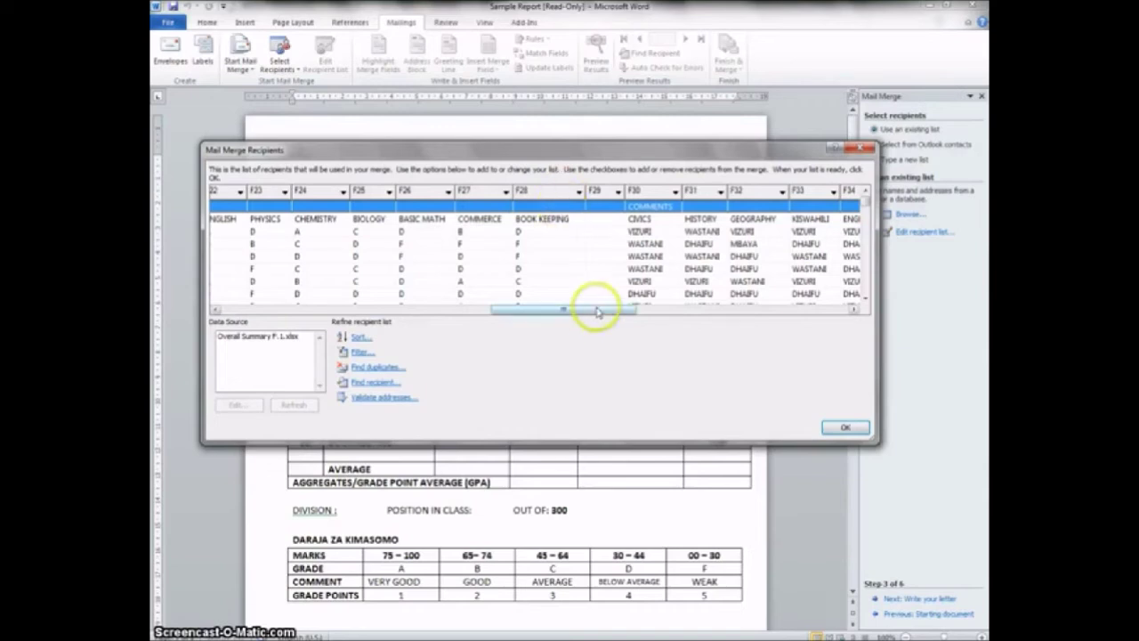
pyautogui.moveTo(596, 310); pyautogui.dragTo(617, 309)
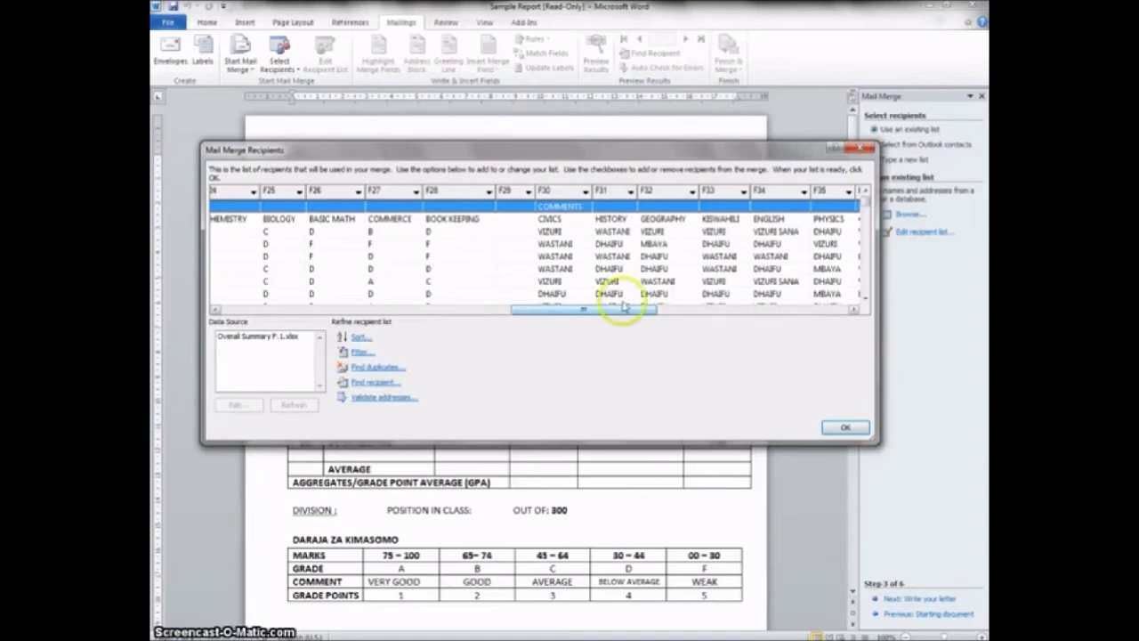
pyautogui.click(589, 315)
pyautogui.moveTo(589, 314); pyautogui.dragTo(700, 313)
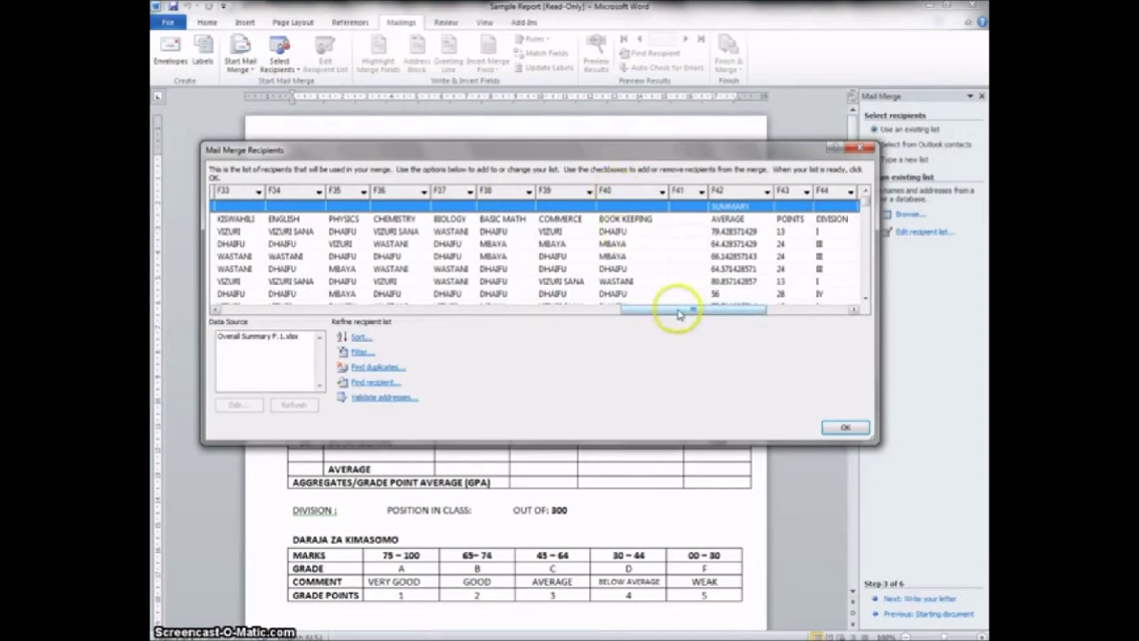
pyautogui.moveTo(679, 314); pyautogui.dragTo(704, 312)
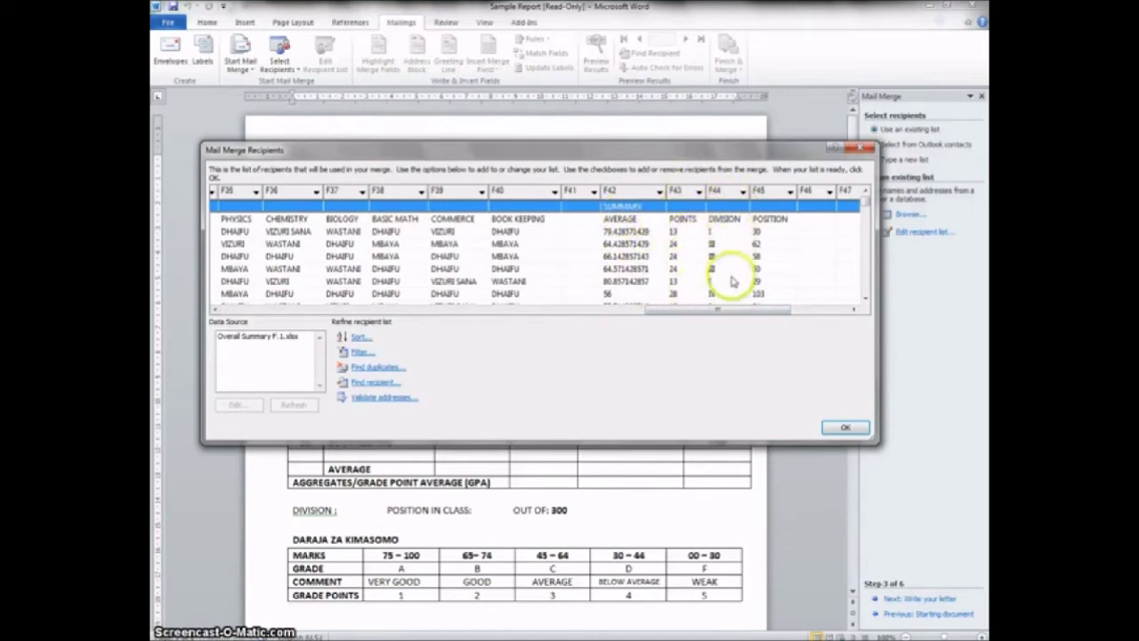
pyautogui.moveTo(761, 310); pyautogui.dragTo(822, 333)
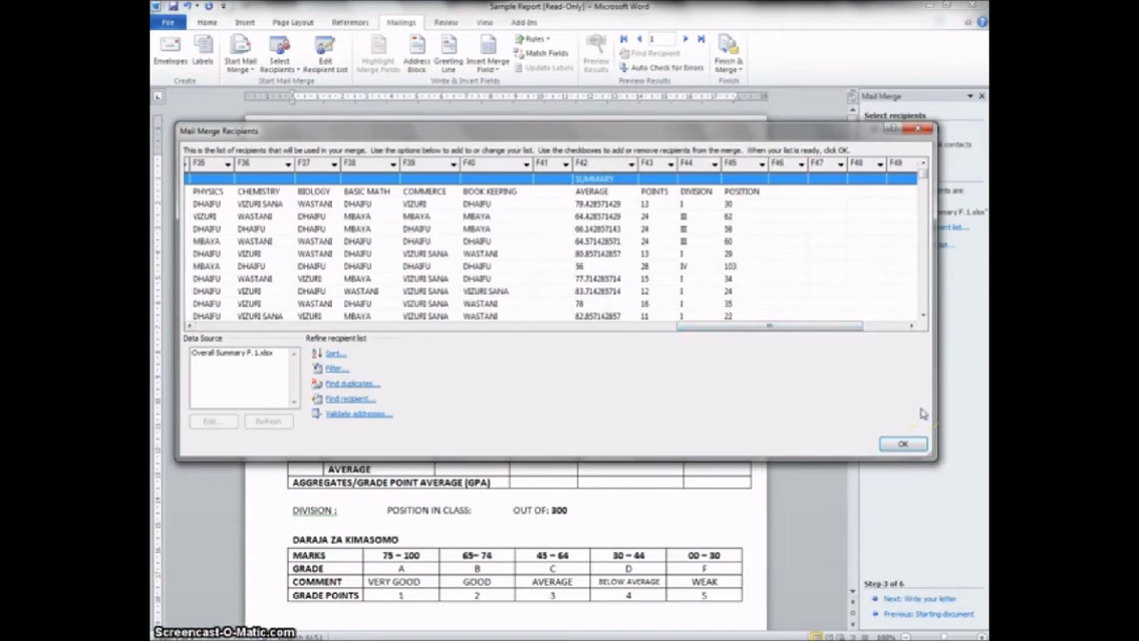
pyautogui.click(903, 443)
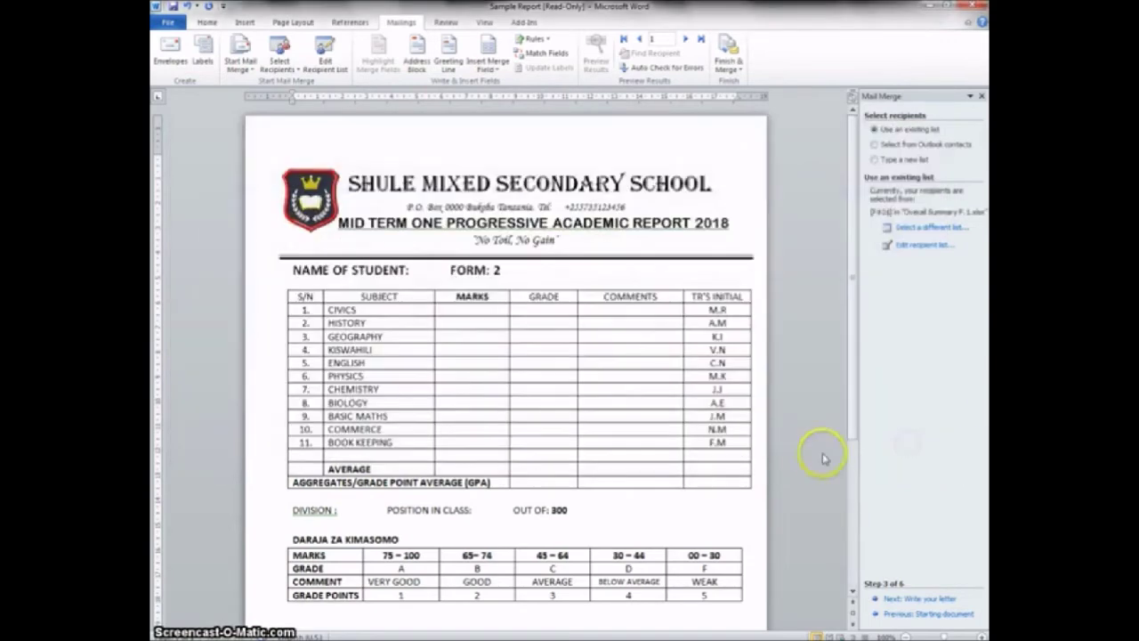
# Move to Write your letter and insert «F2» after NAME OF STUDENT:
pyautogui.click(425, 270)
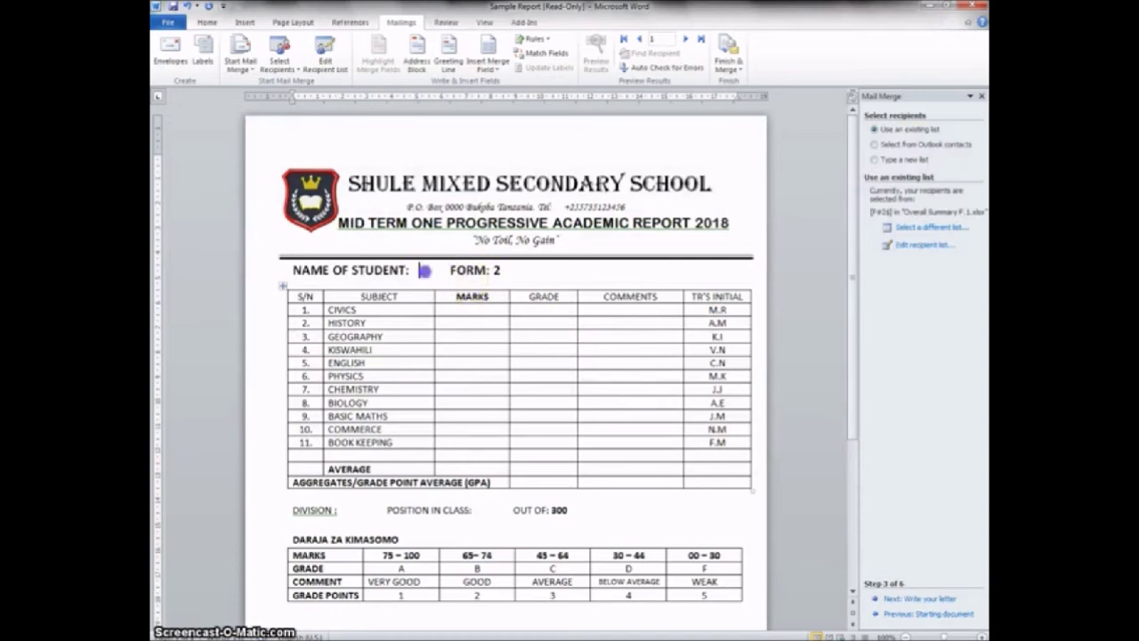
pyautogui.click(928, 602)
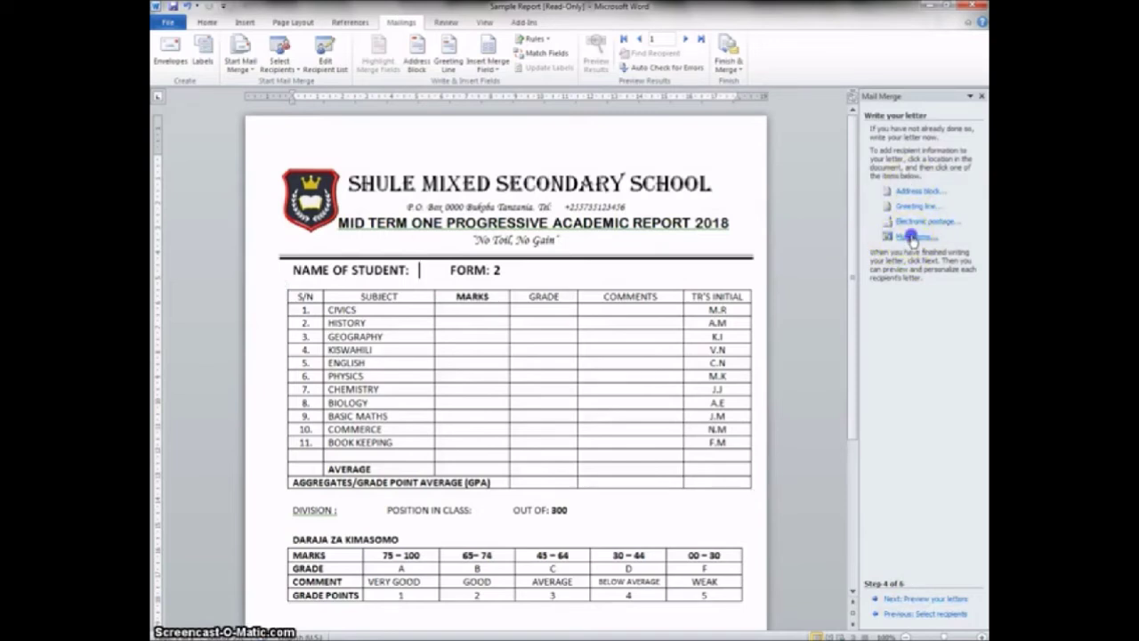
pyautogui.click(913, 237)
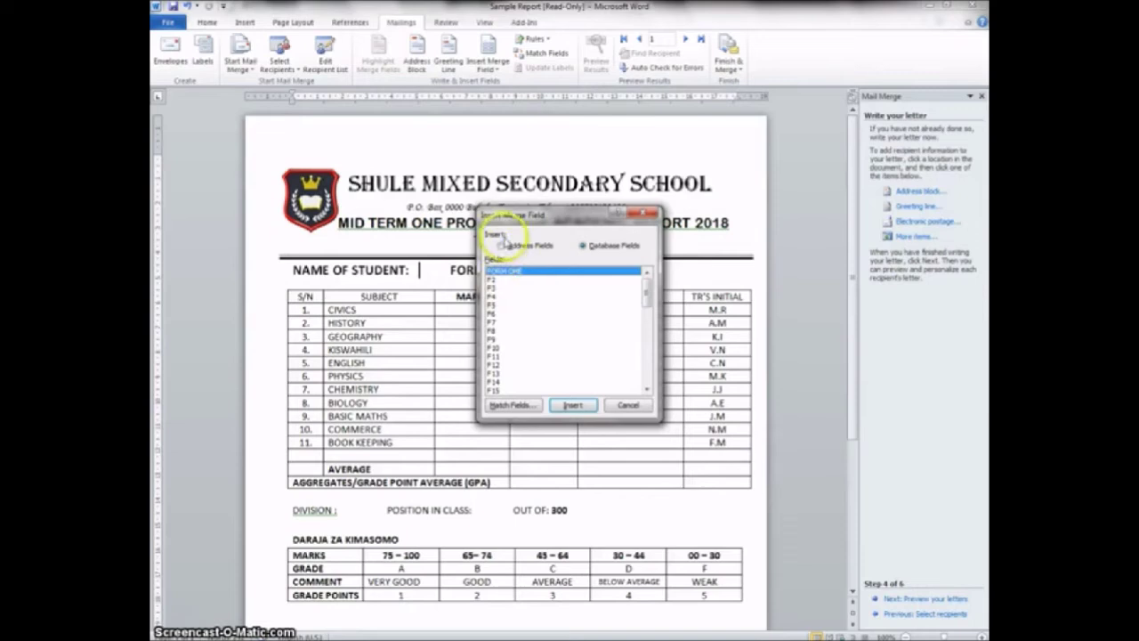
pyautogui.click(498, 279)
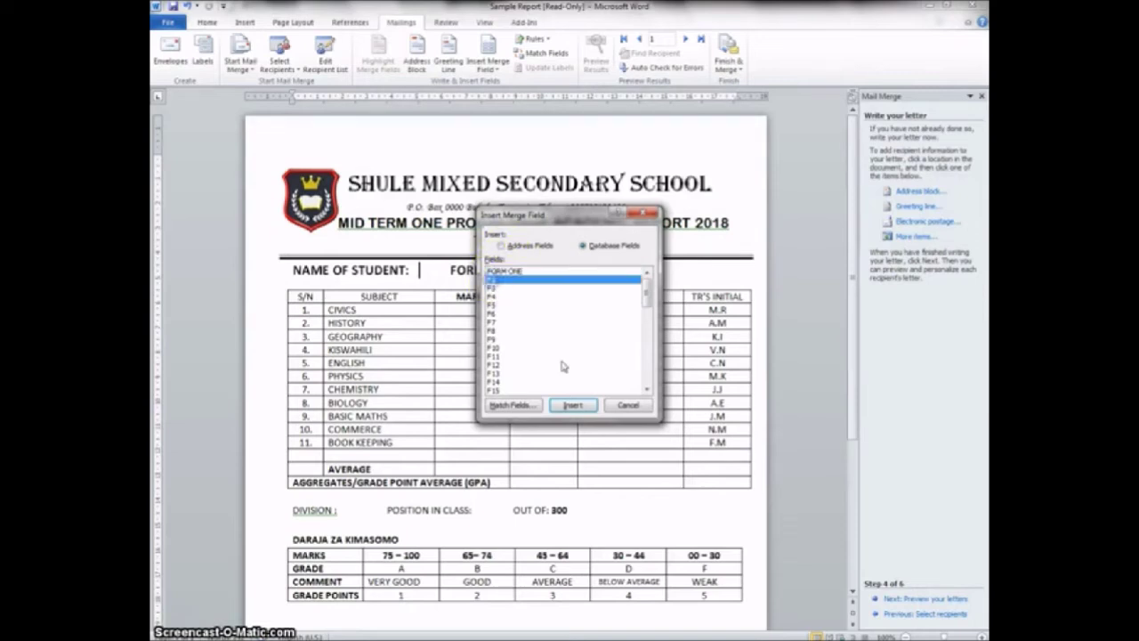
pyautogui.click(573, 406)
pyautogui.click(629, 406)
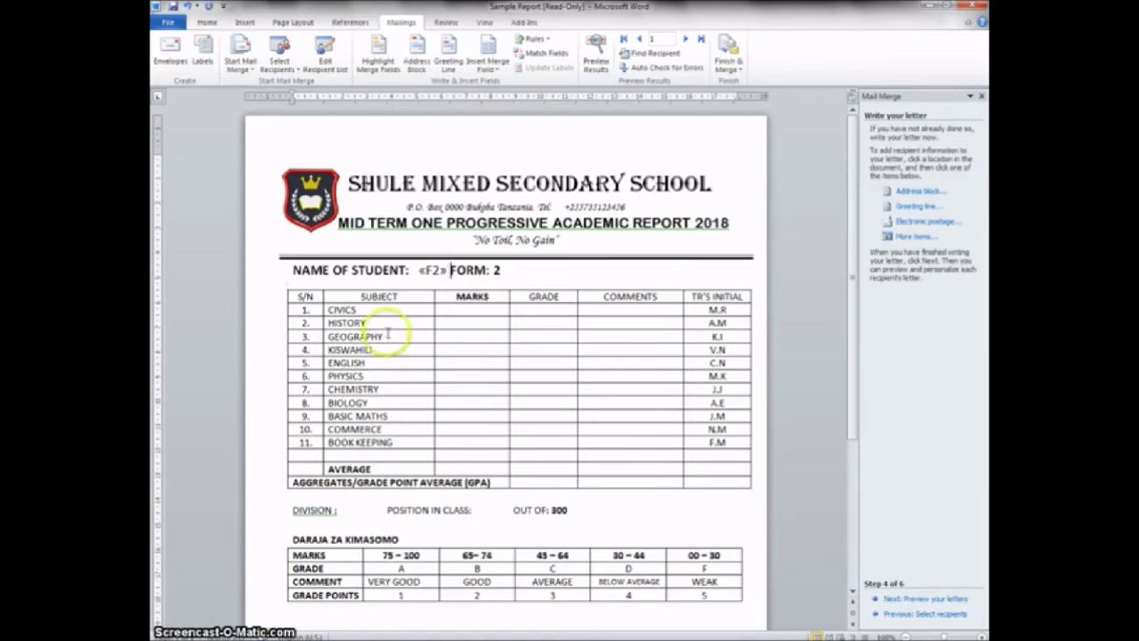
# Insert «F3» and «F4» after «F2» on the name line, then go to the CIVICS marks cell
pyautogui.click(450, 270)
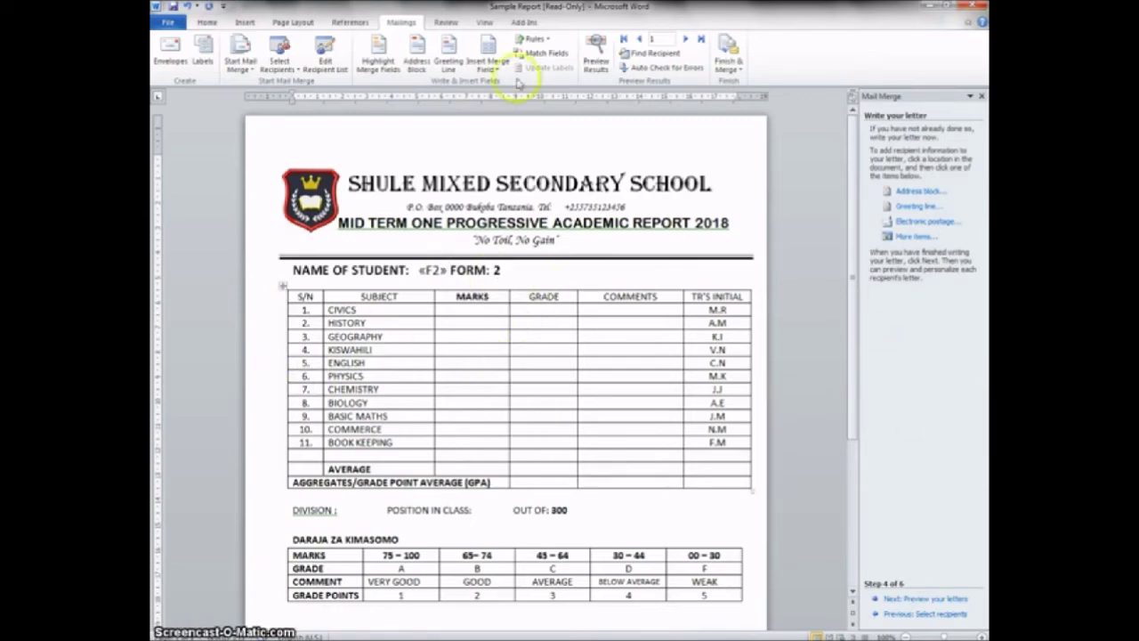
pyautogui.click(917, 239)
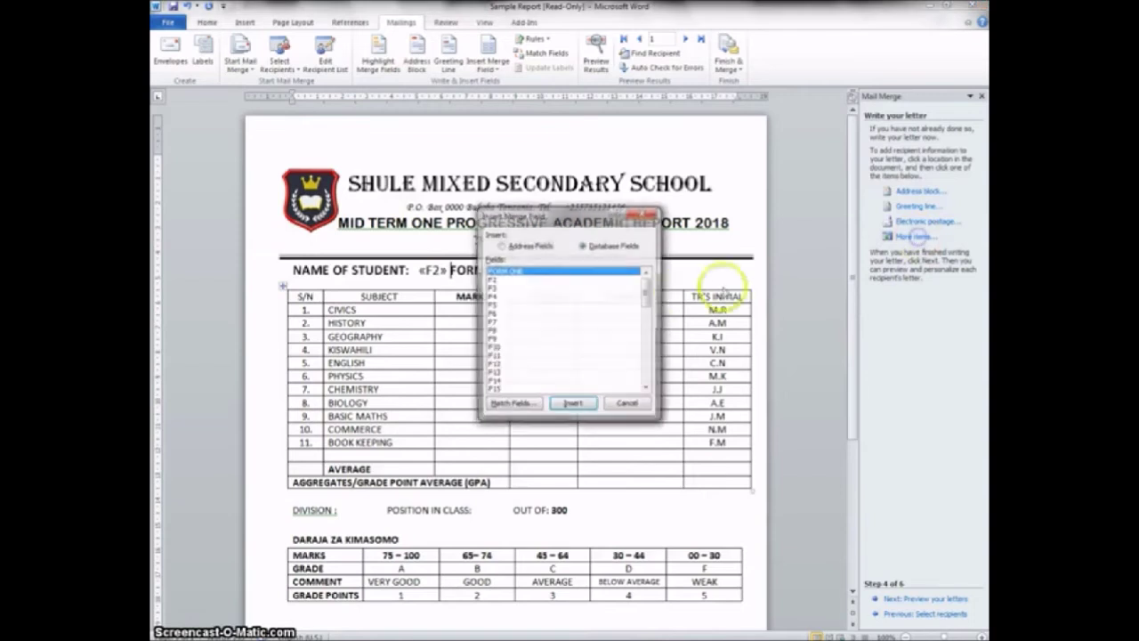
pyautogui.click(504, 287)
pyautogui.click(573, 405)
pyautogui.click(627, 406)
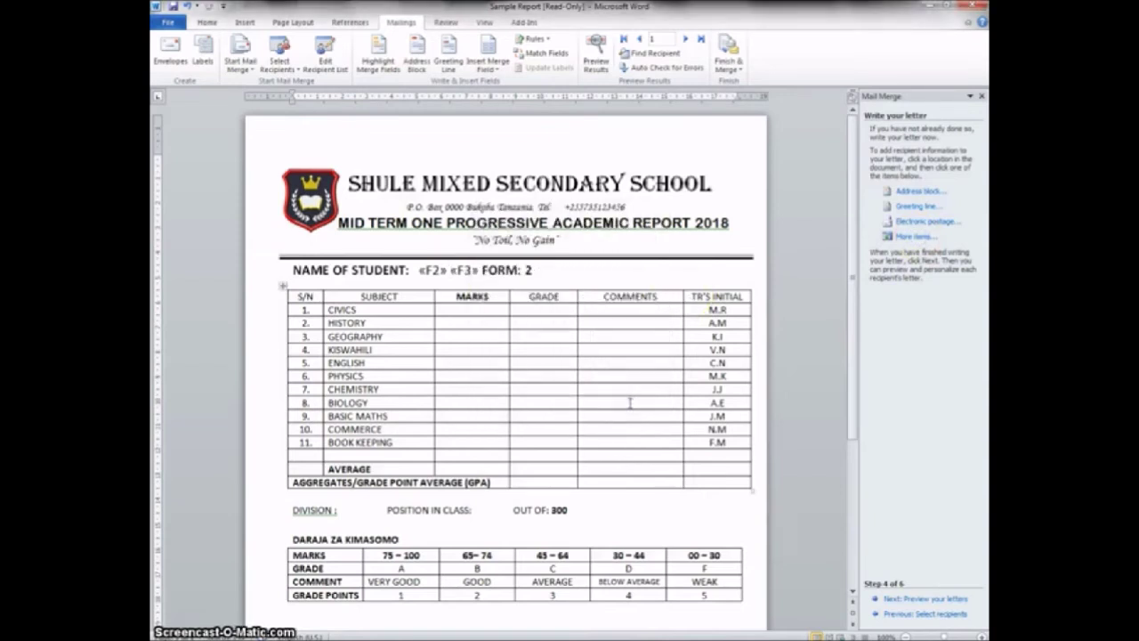
pyautogui.click(913, 237)
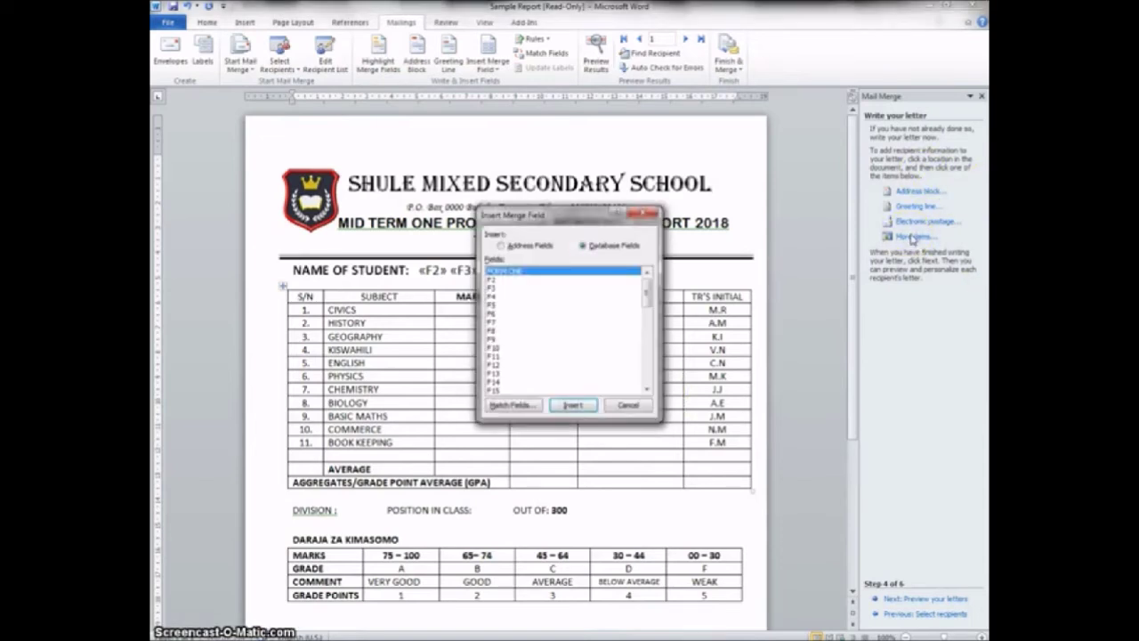
pyautogui.click(495, 296)
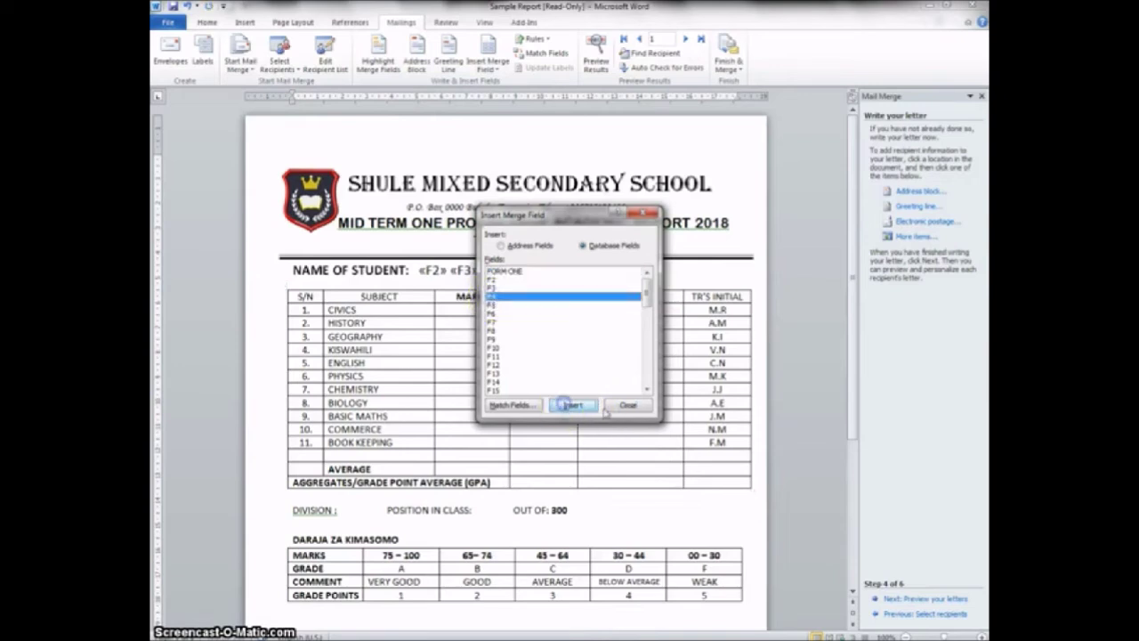
pyautogui.click(630, 405)
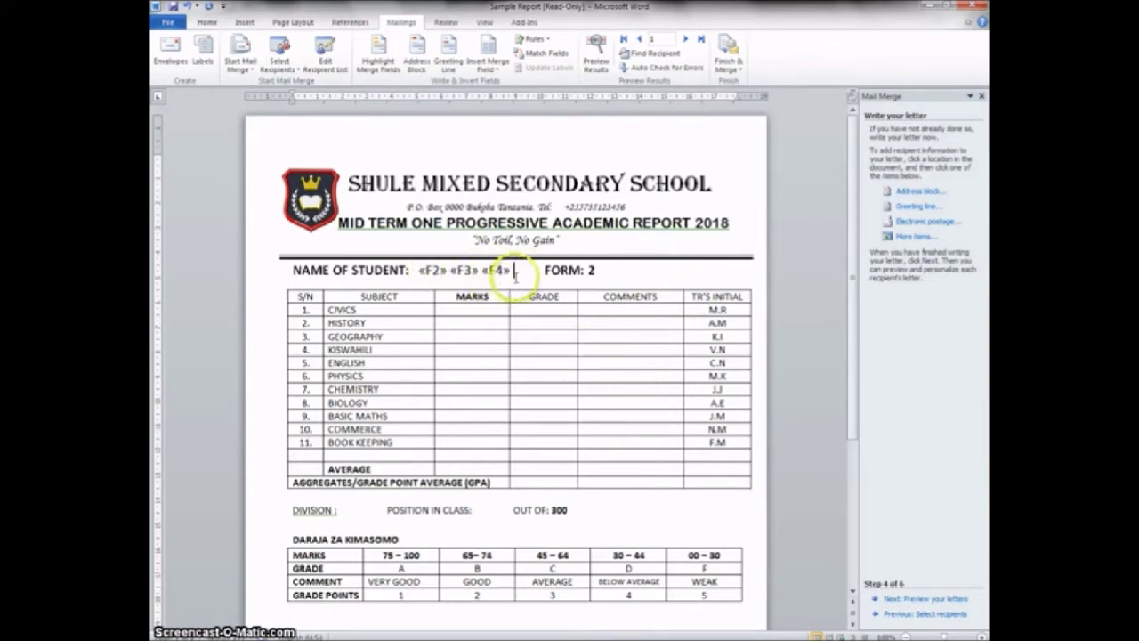
pyautogui.click(478, 310)
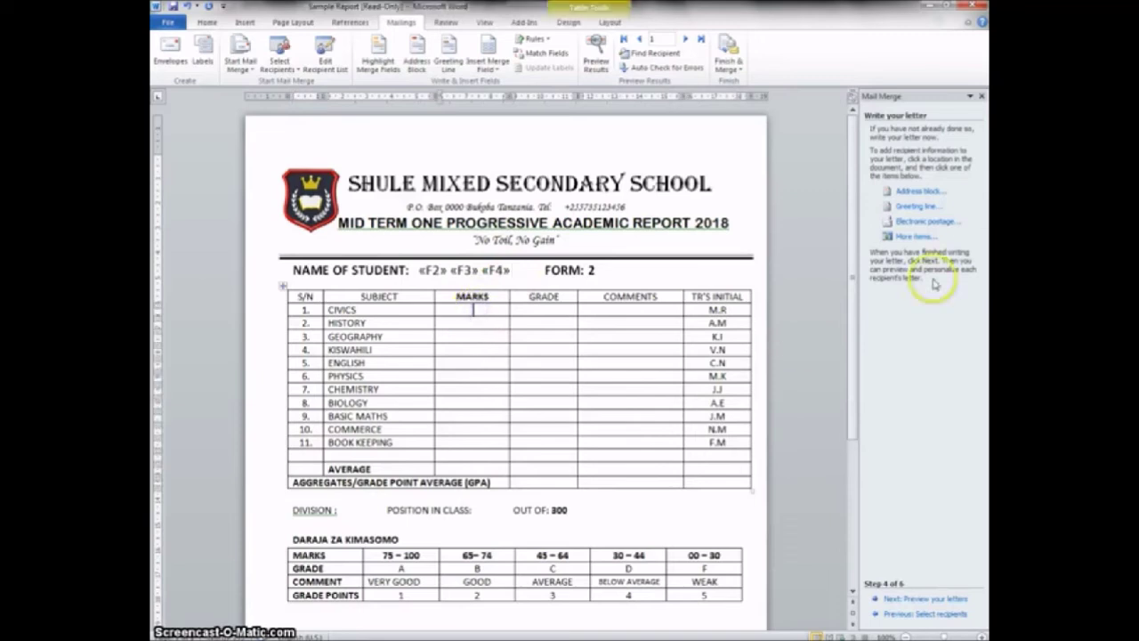
# Insert «F6»–«F9» into the CIVICS, HISTORY, GEOGRAPHY and KISWAHILI marks cells
pyautogui.click(914, 238)
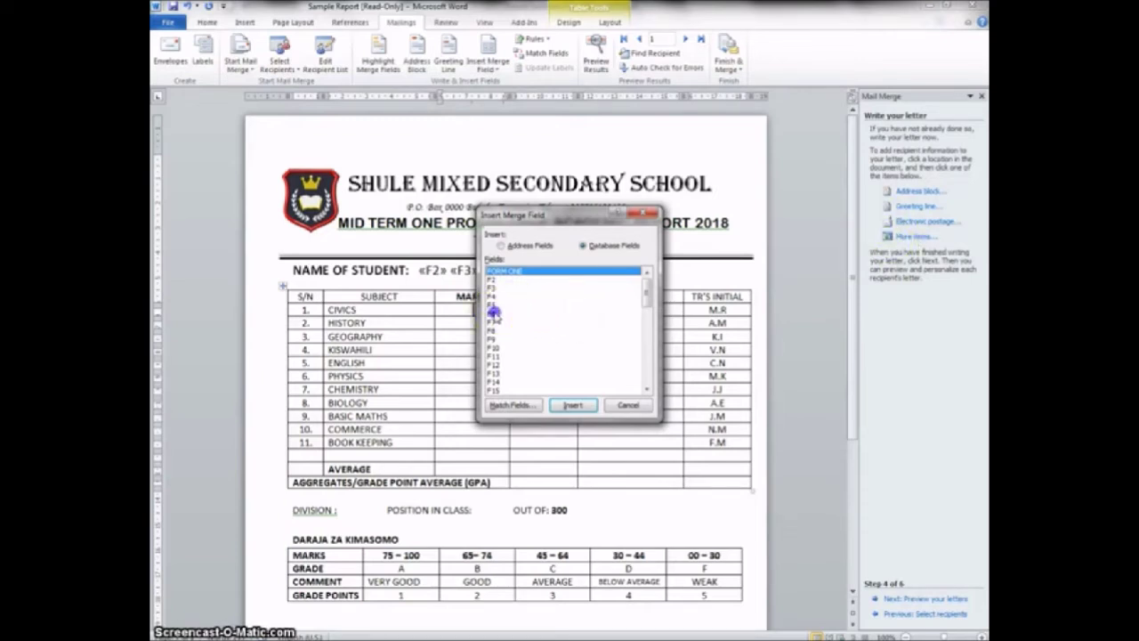
pyautogui.click(497, 313)
pyautogui.click(574, 405)
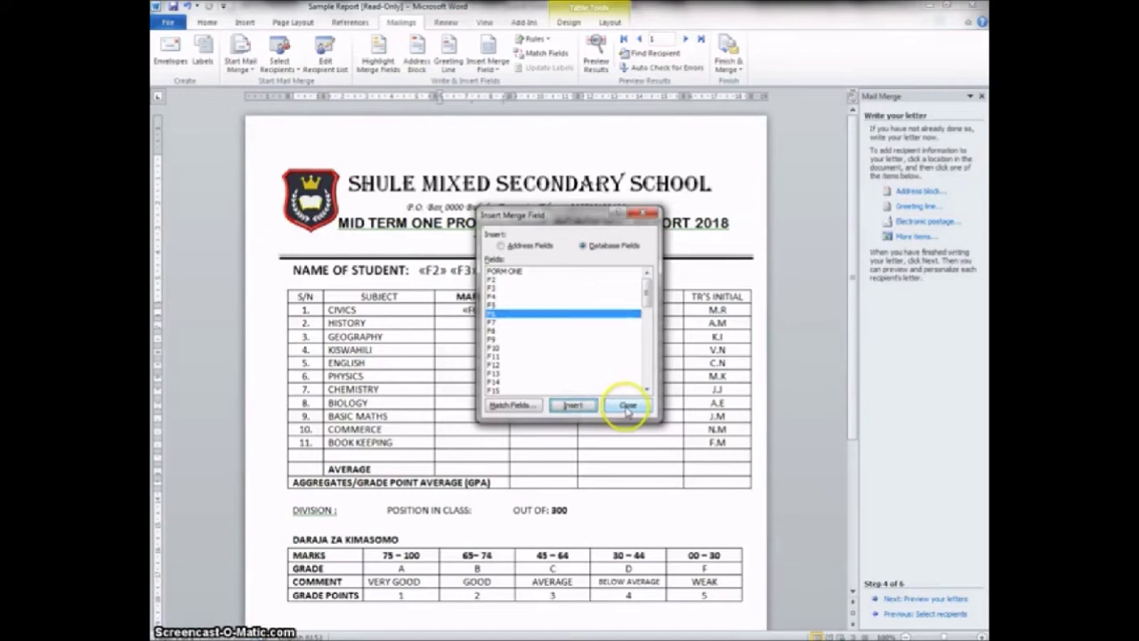
pyautogui.click(628, 407)
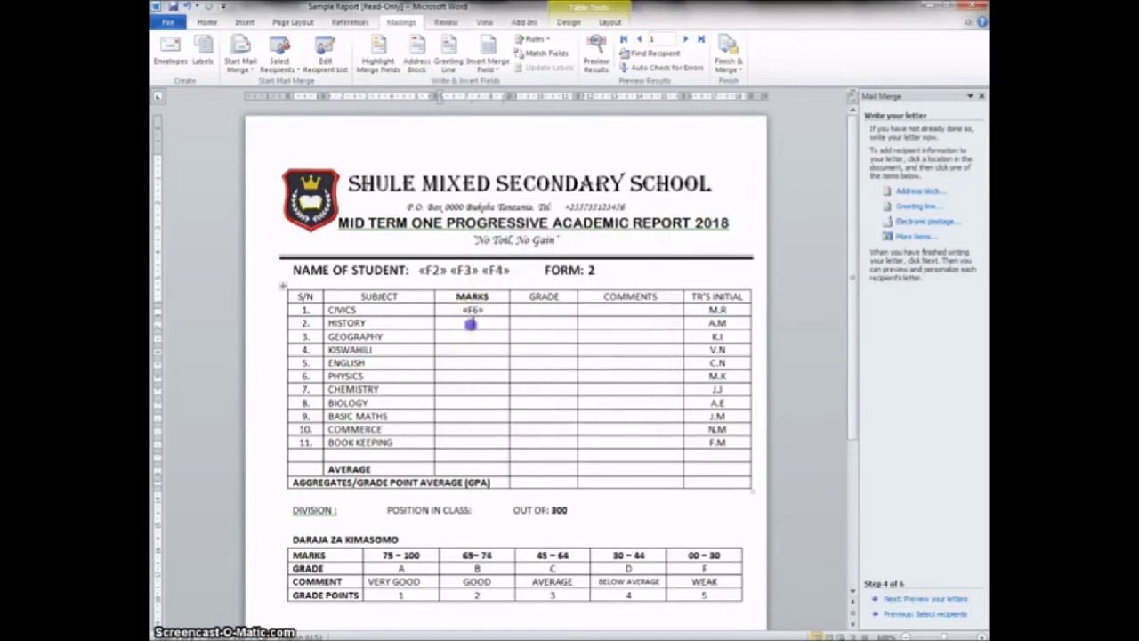
pyautogui.click(912, 239)
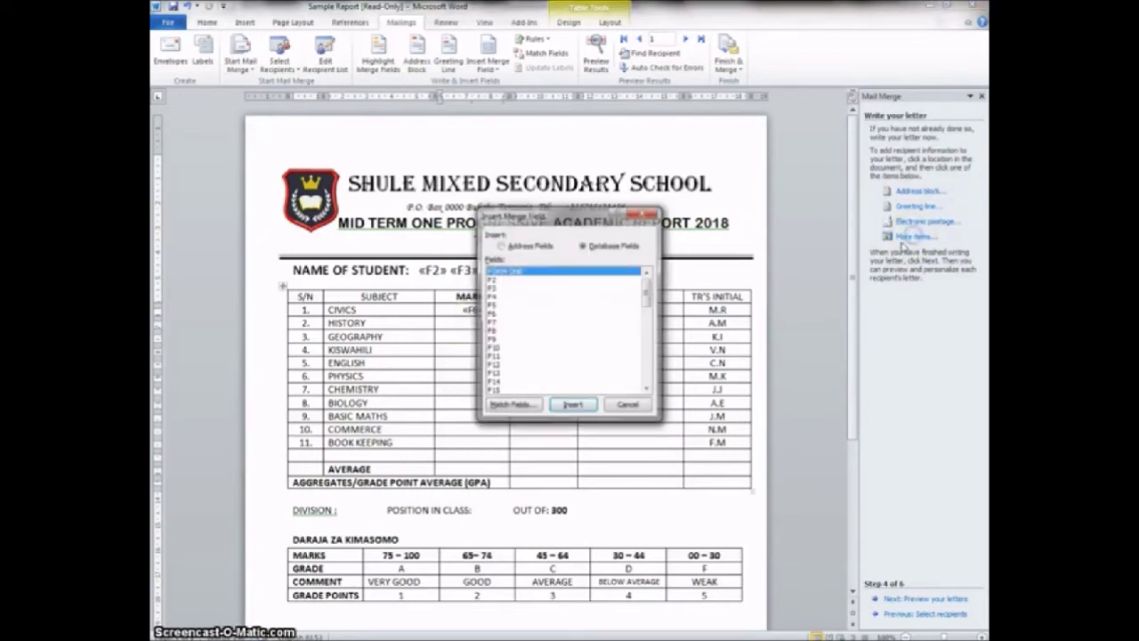
pyautogui.click(490, 322)
pyautogui.click(574, 405)
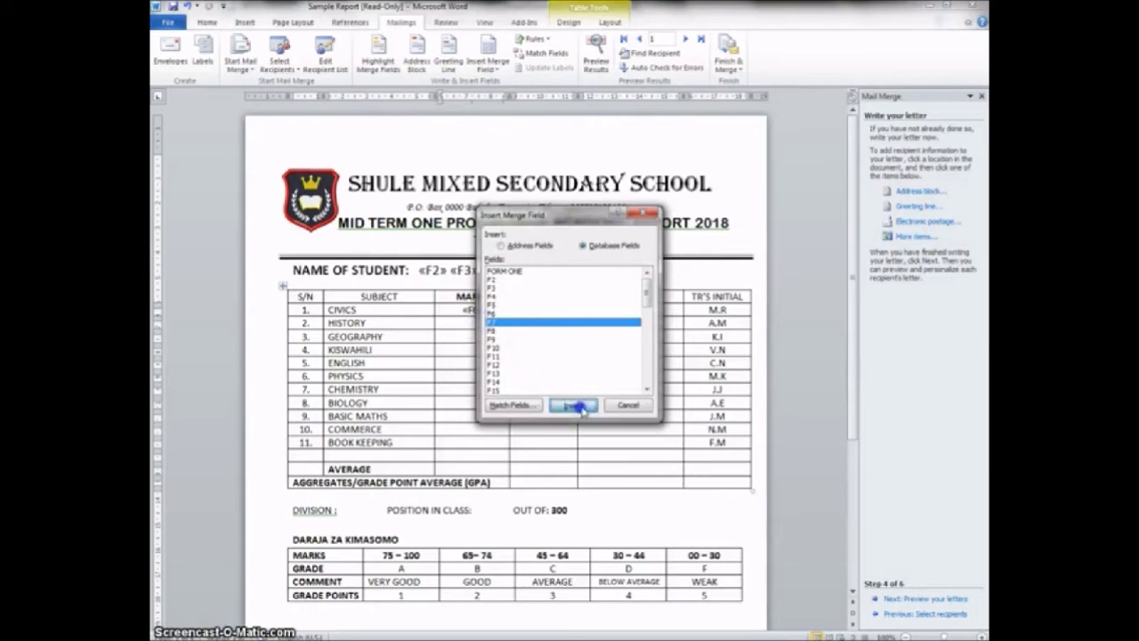
pyautogui.click(627, 406)
pyautogui.click(917, 235)
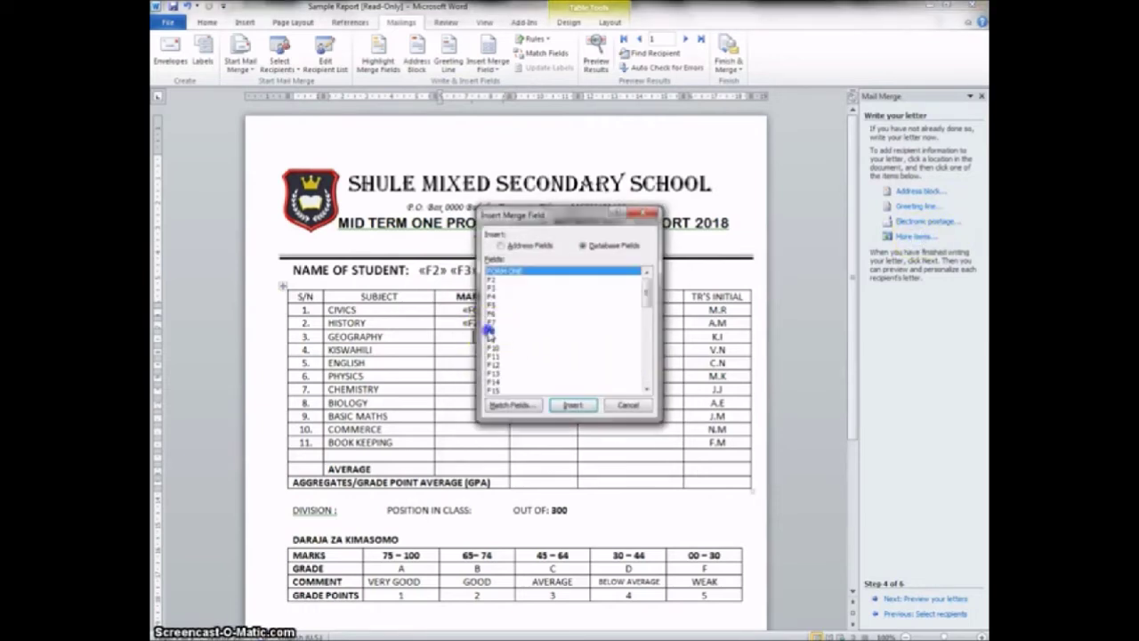
pyautogui.click(491, 331)
pyautogui.click(573, 405)
pyautogui.click(630, 406)
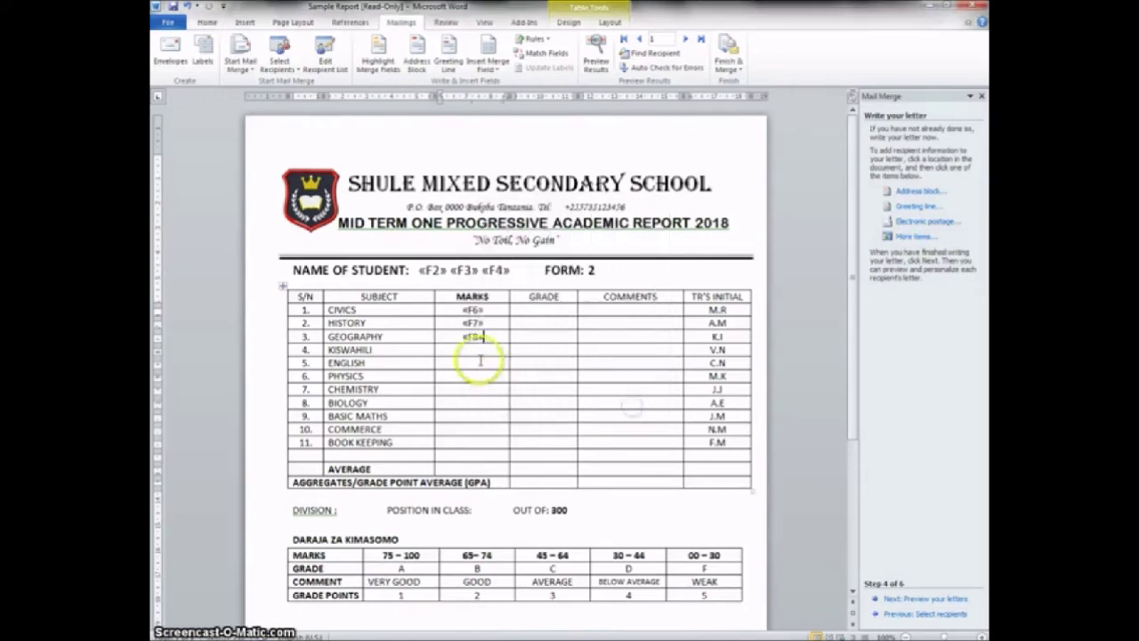
pyautogui.click(908, 239)
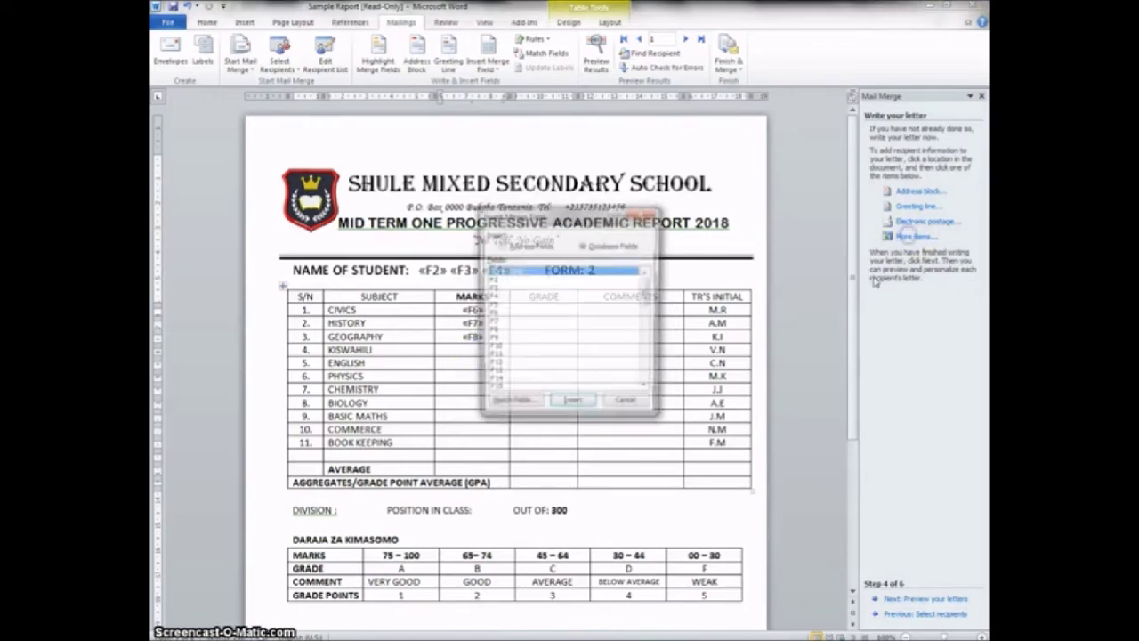
pyautogui.click(490, 340)
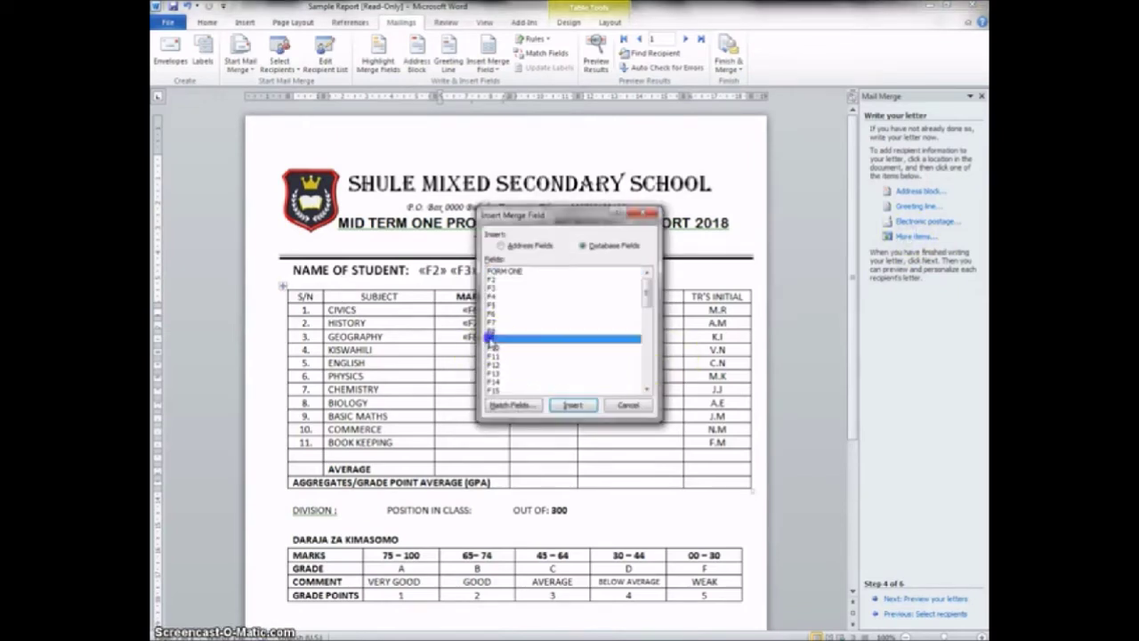
pyautogui.click(572, 405)
pyautogui.click(628, 405)
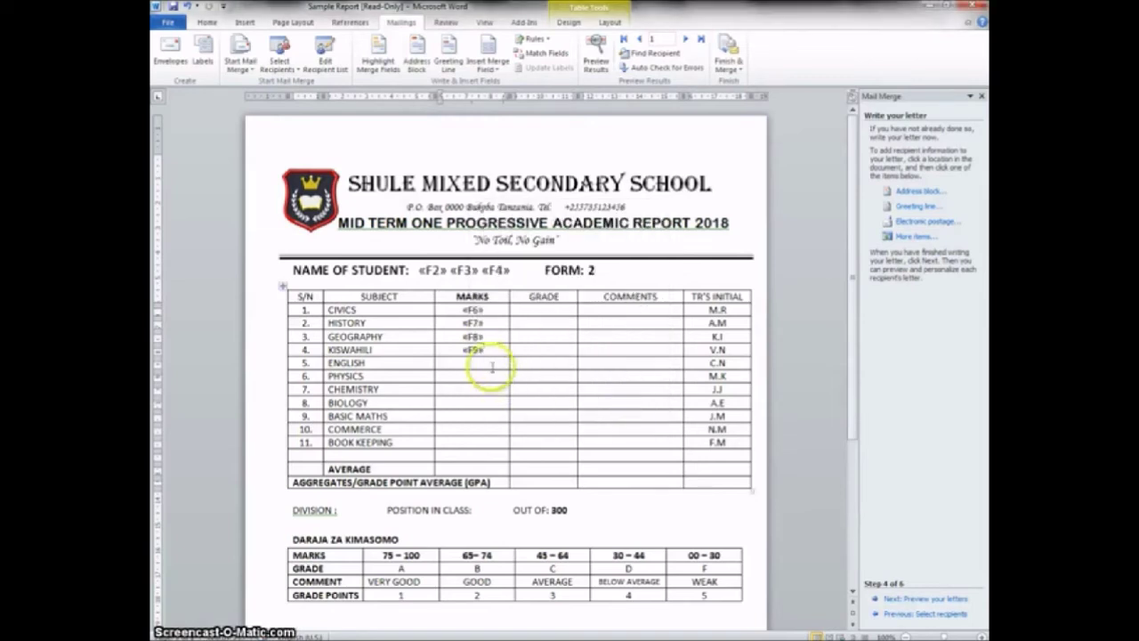
# Insert «F10»–«F13» into the ENGLISH, PHYSICS, CHEMISTRY and BIOLOGY marks cells
pyautogui.click(919, 238)
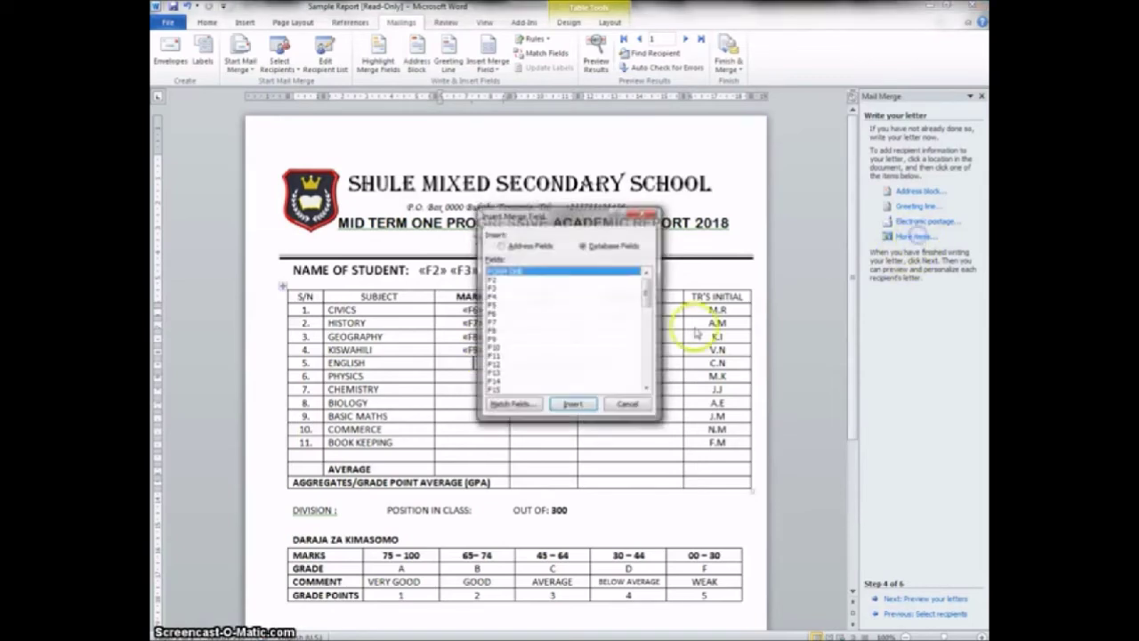
pyautogui.click(495, 348)
pyautogui.click(574, 405)
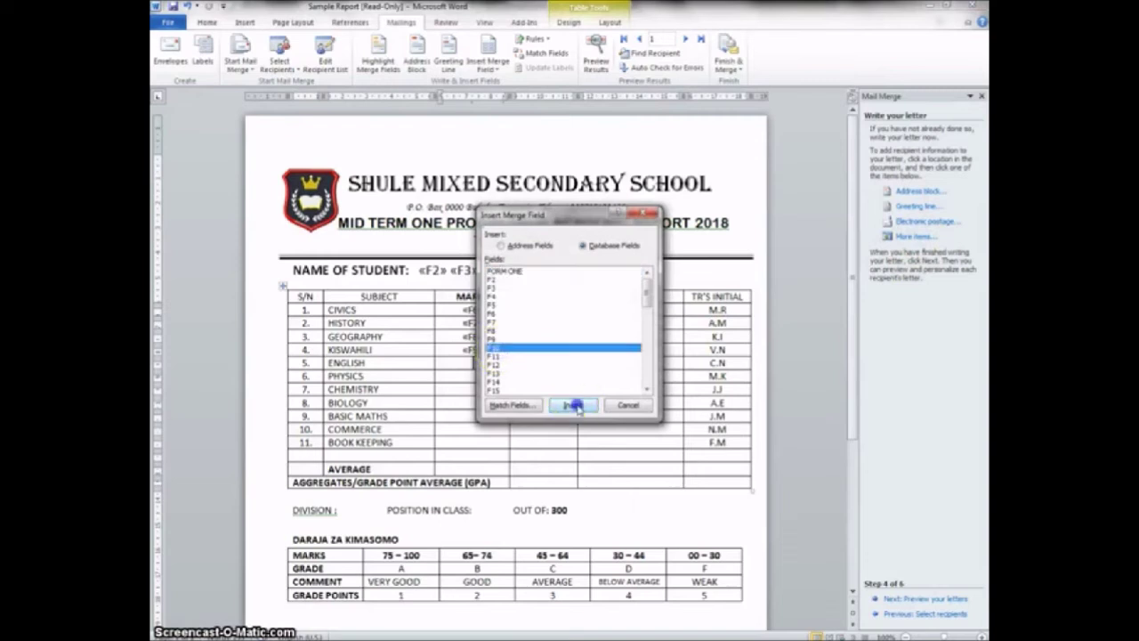
pyautogui.click(629, 407)
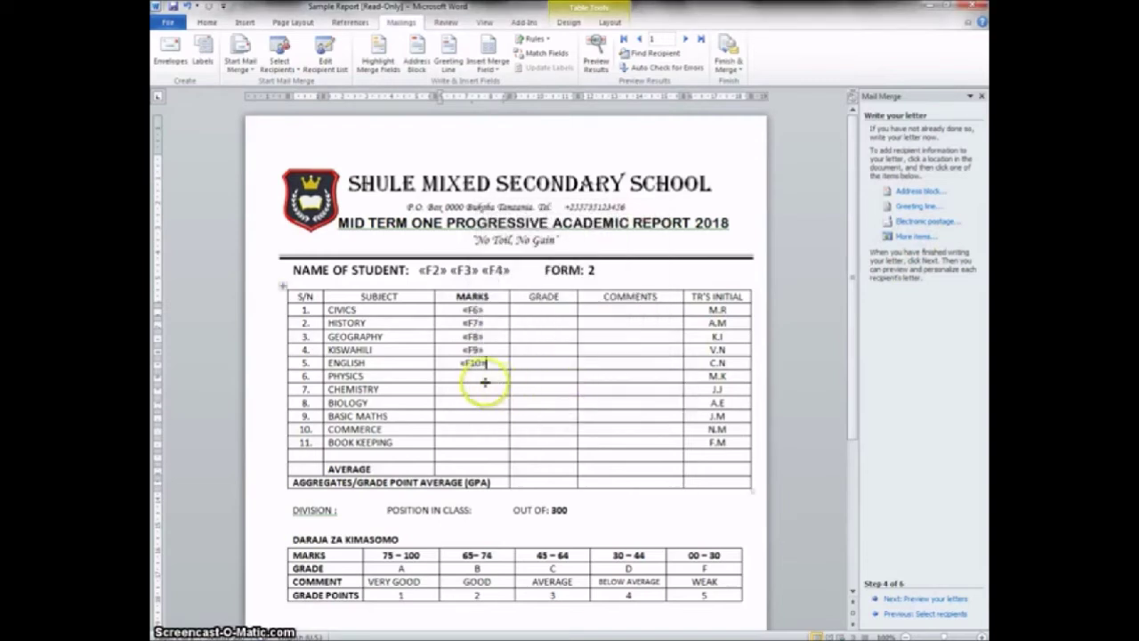
pyautogui.click(917, 237)
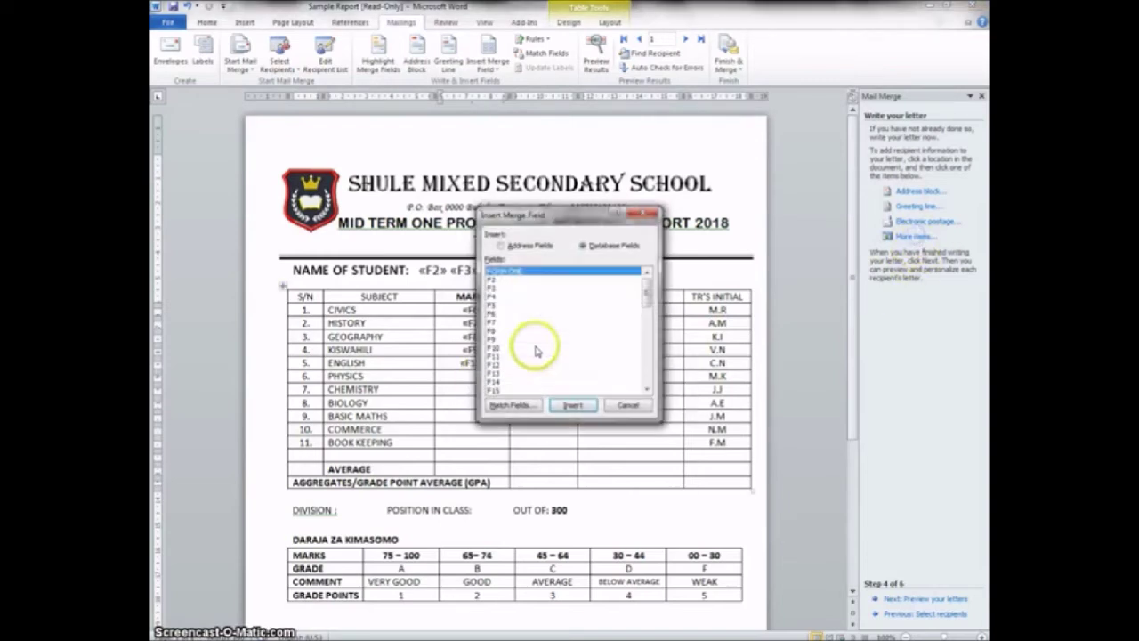
pyautogui.click(495, 357)
pyautogui.click(574, 405)
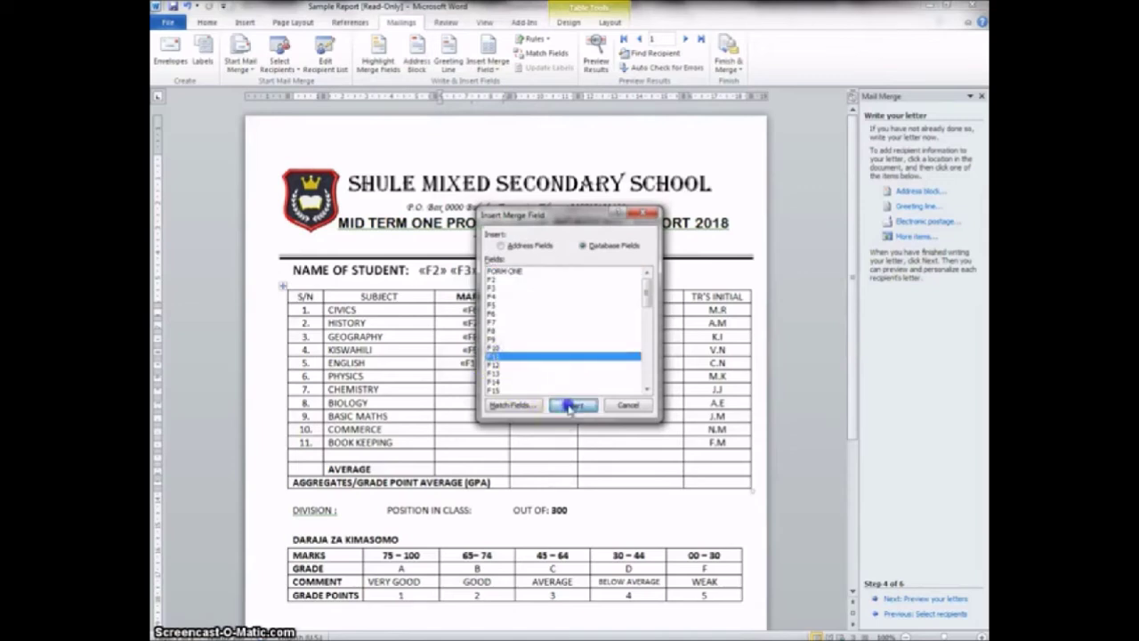
pyautogui.click(629, 406)
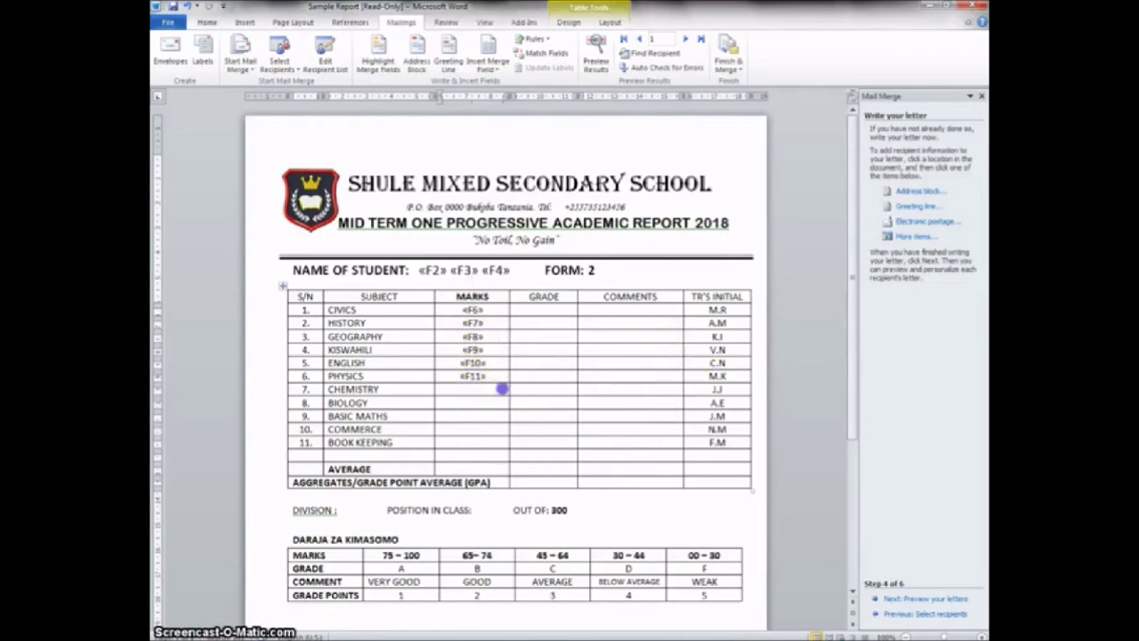
pyautogui.click(903, 236)
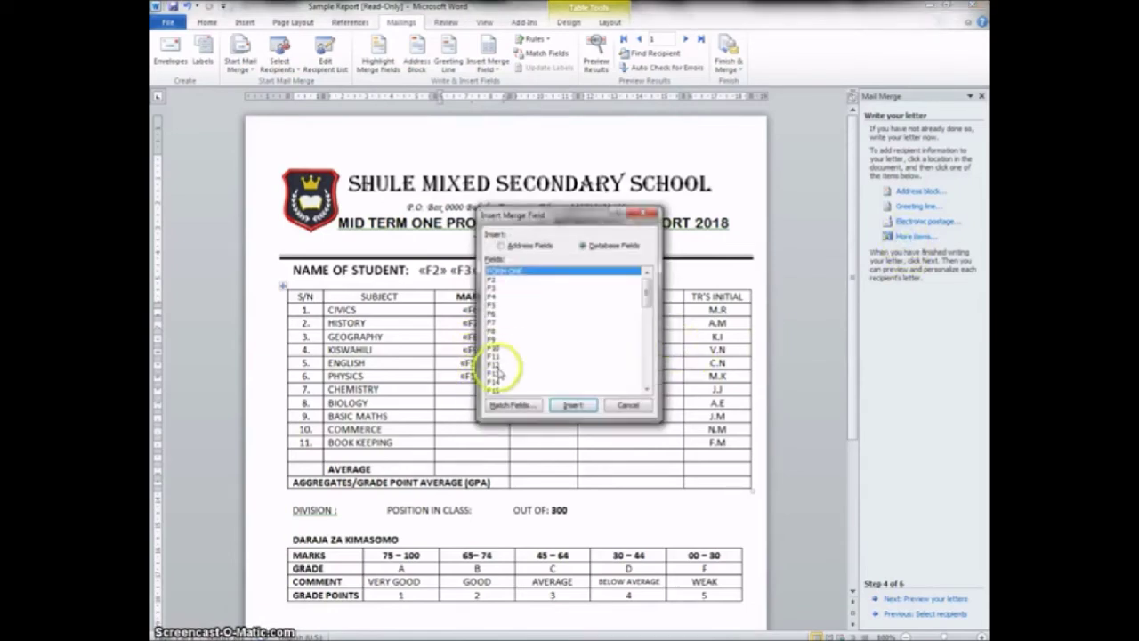
pyautogui.moveTo(520, 216); pyautogui.dragTo(619, 215)
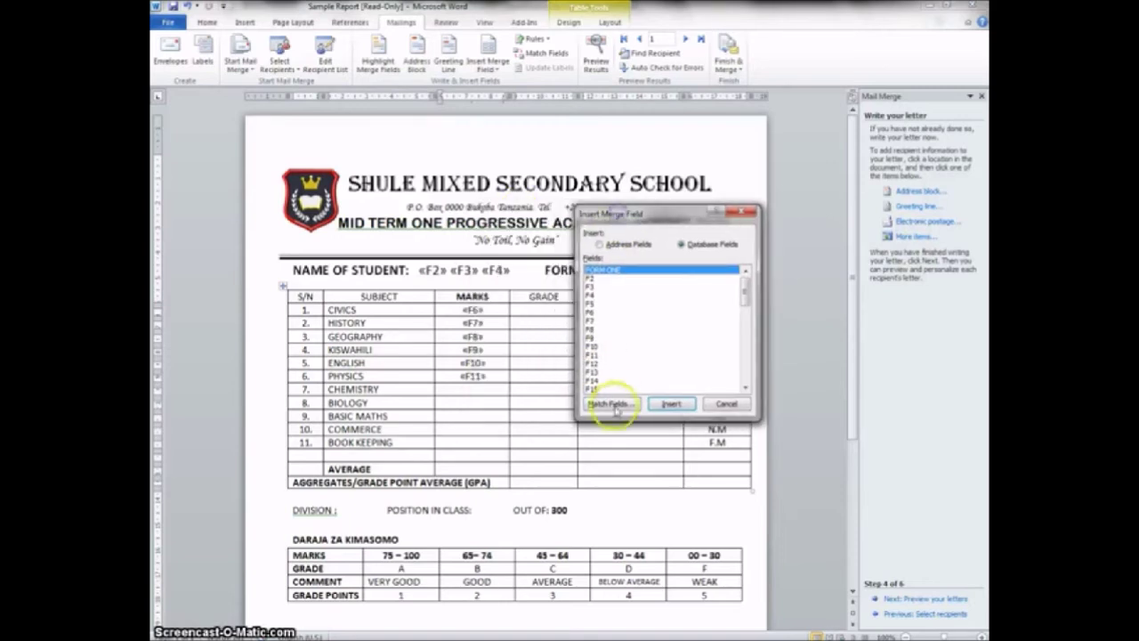
pyautogui.click(591, 363)
pyautogui.click(669, 404)
pyautogui.click(726, 404)
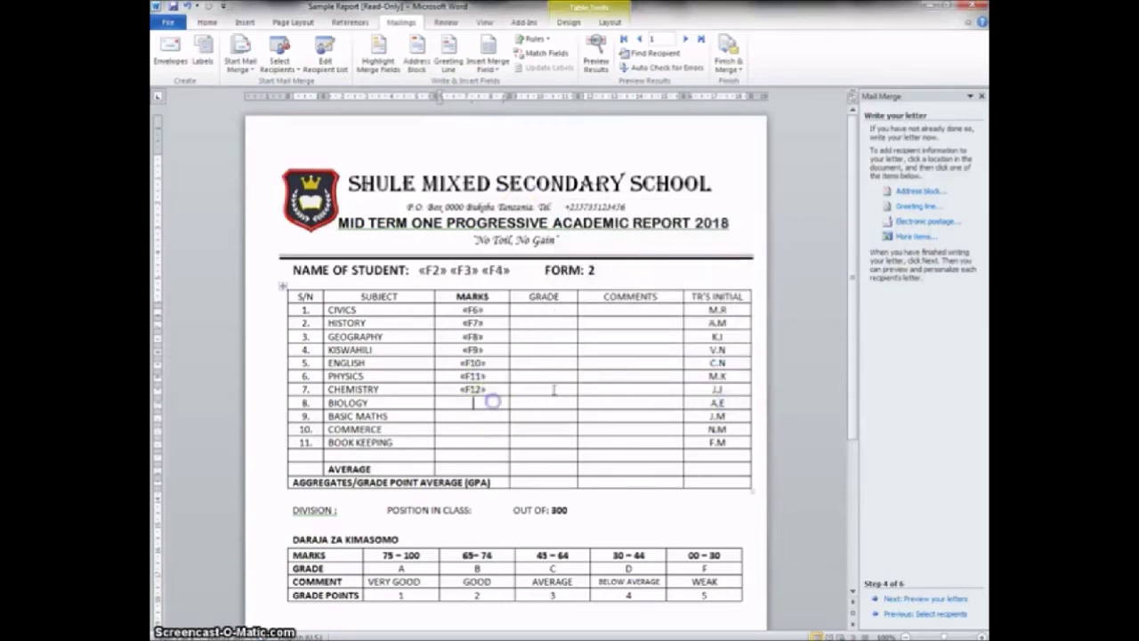
pyautogui.click(924, 238)
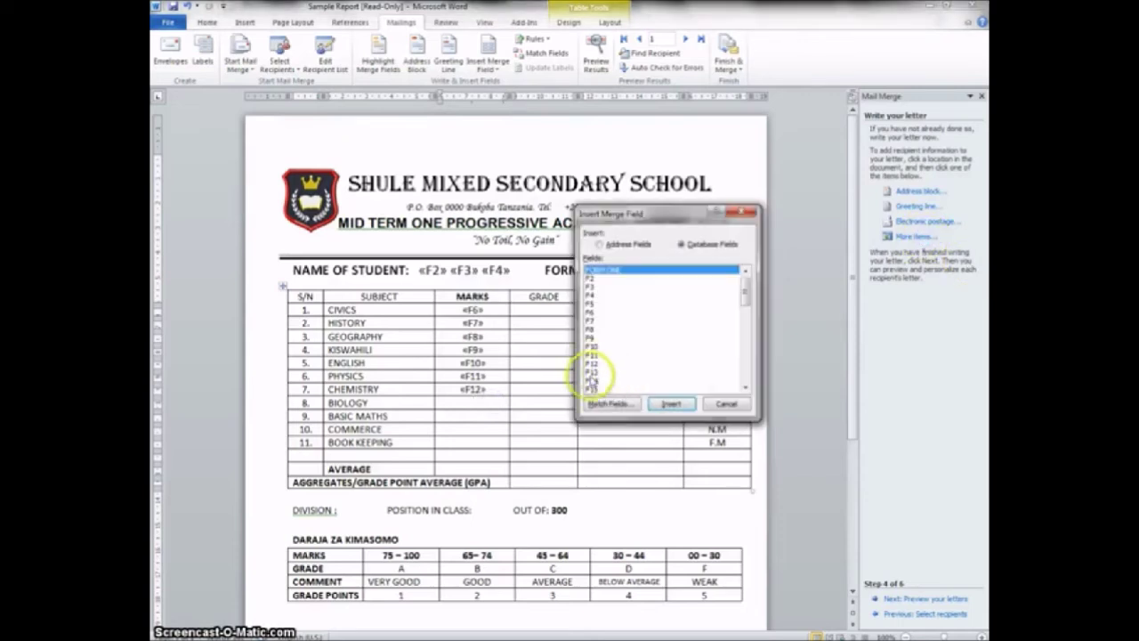
pyautogui.click(592, 371)
pyautogui.click(669, 404)
# Insert «F14» and «F15» into BASIC MATHS and COMMERCE marks, and «F16» for BOOK KEEPING
pyautogui.click(728, 403)
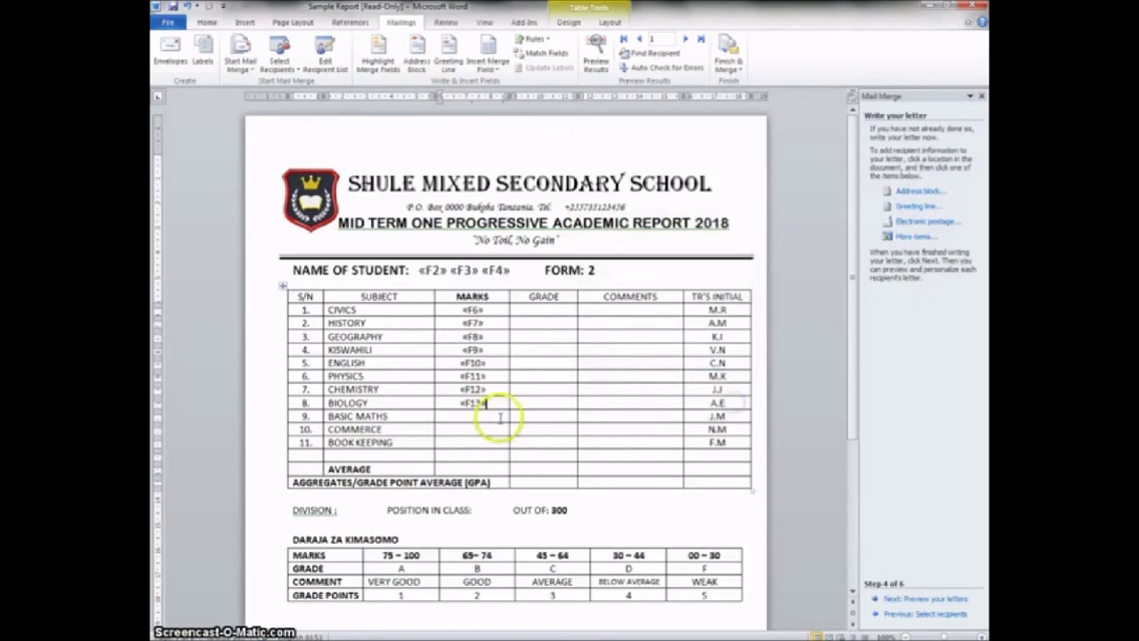
pyautogui.click(917, 237)
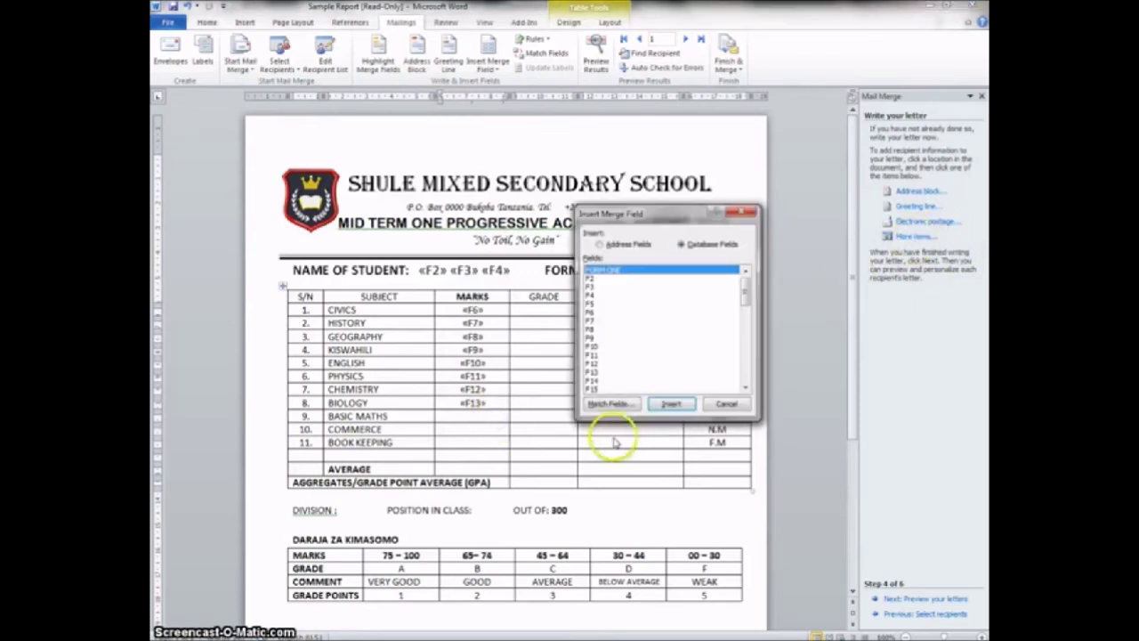
pyautogui.click(596, 382)
pyautogui.click(663, 406)
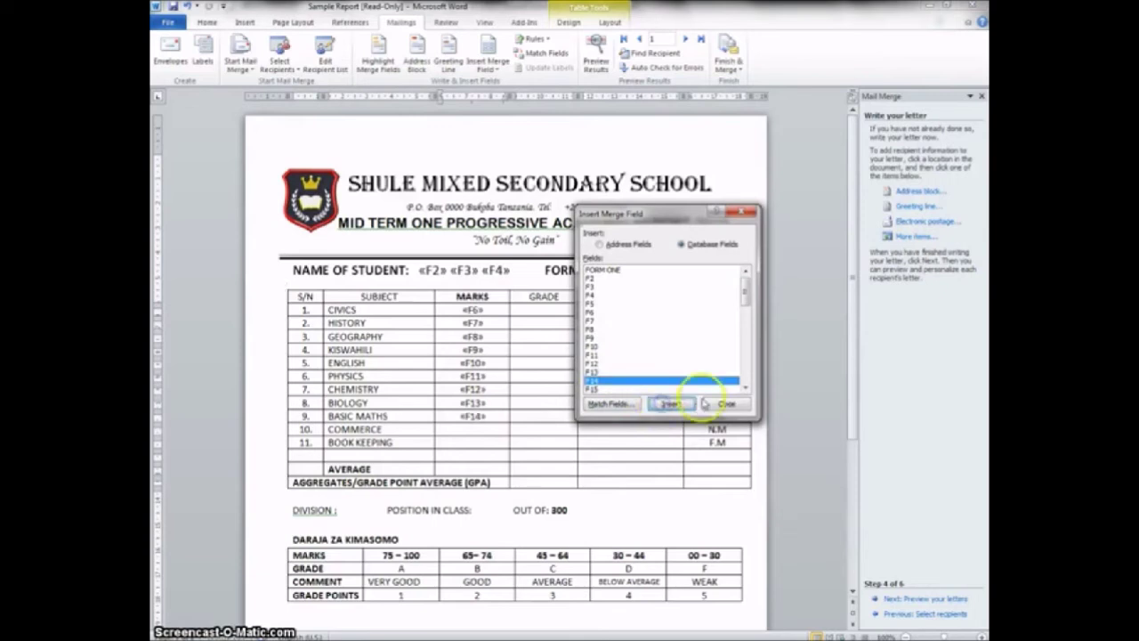
pyautogui.click(749, 405)
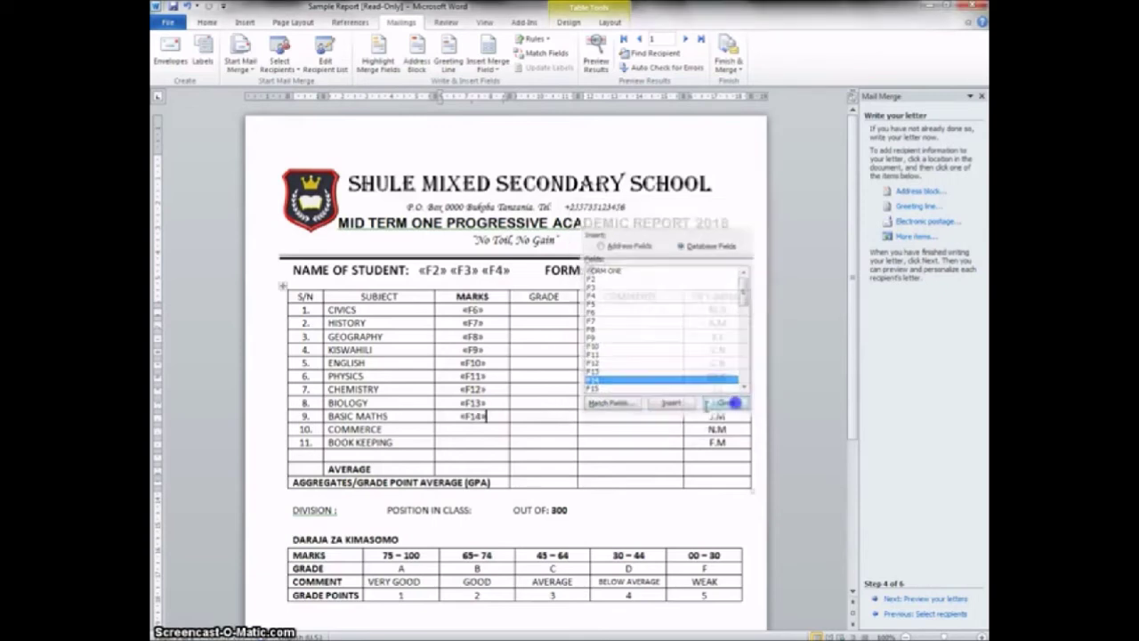
pyautogui.click(909, 236)
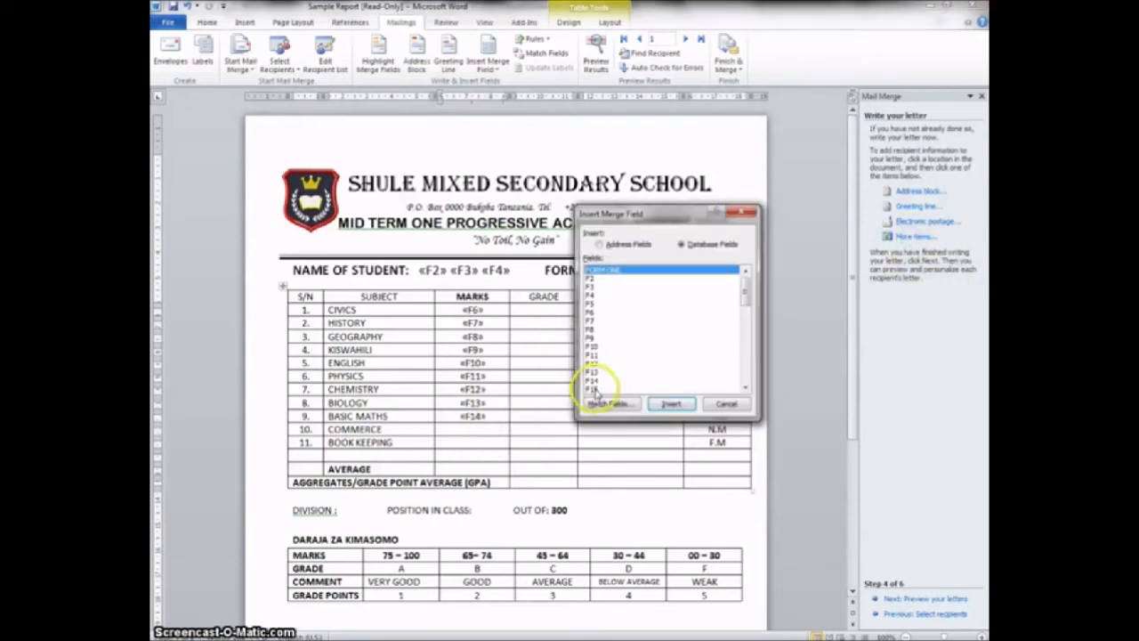
pyautogui.click(593, 388)
pyautogui.click(677, 404)
pyautogui.click(723, 403)
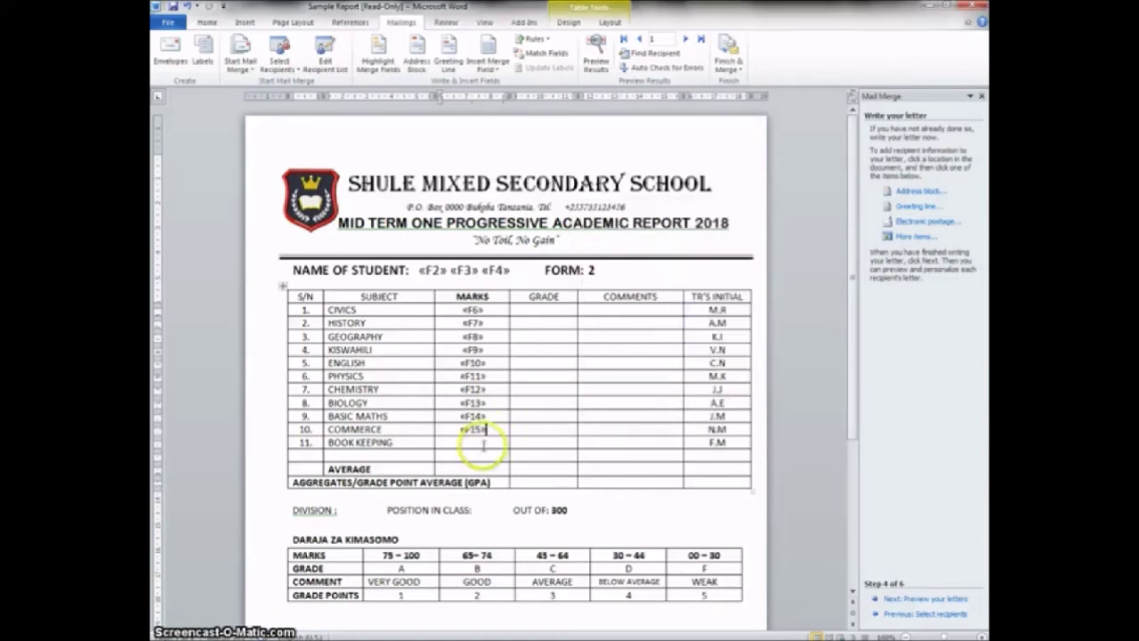
pyautogui.click(910, 236)
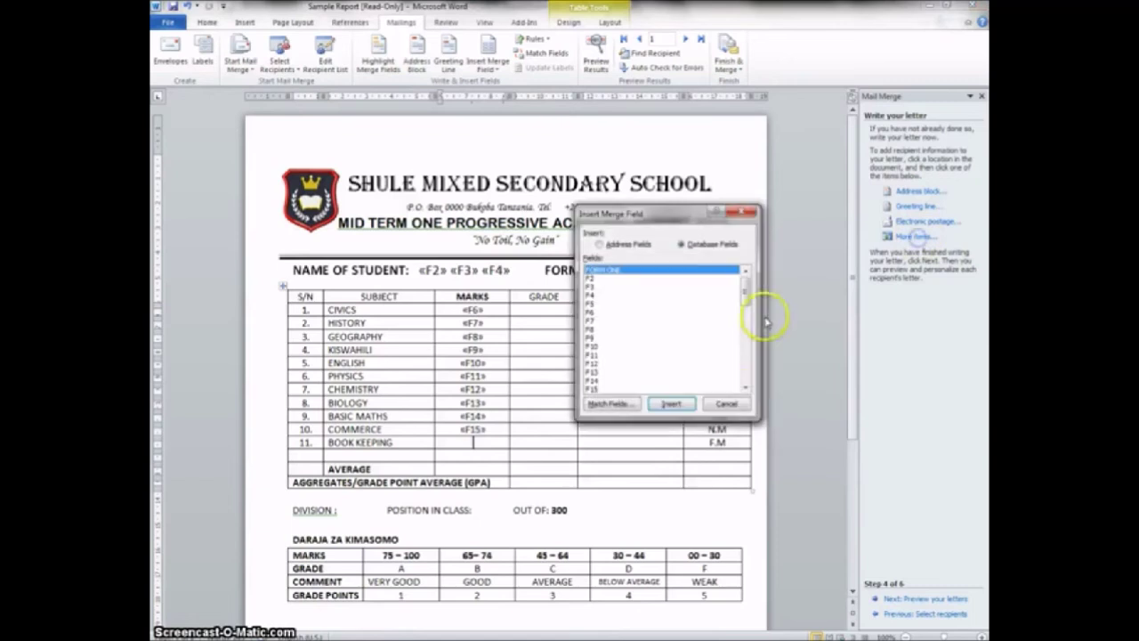
pyautogui.click(746, 389)
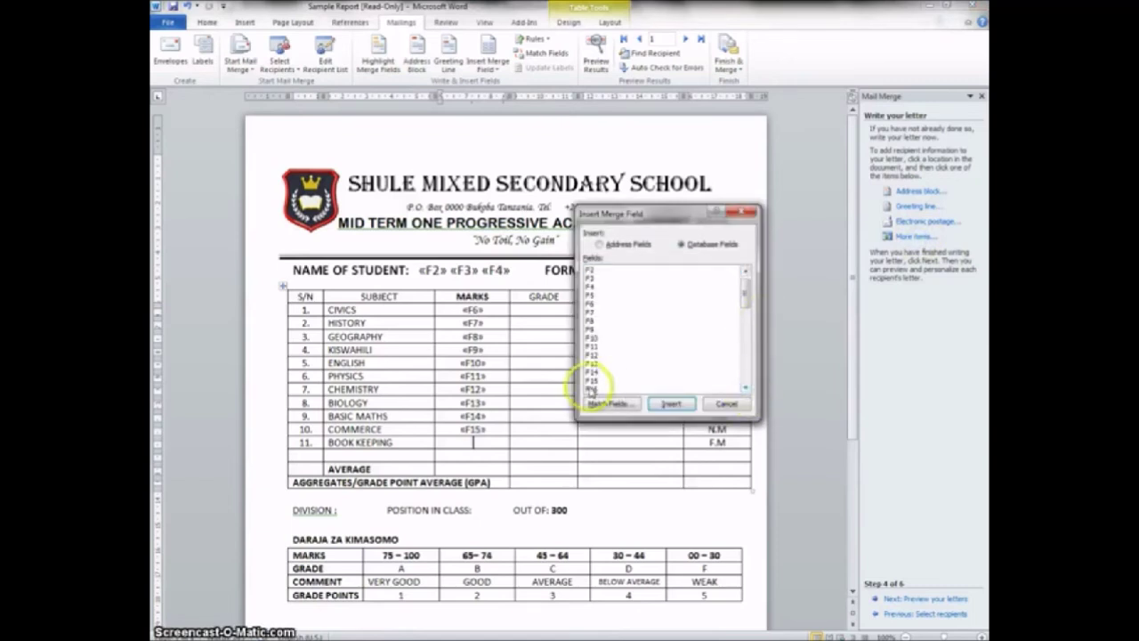
pyautogui.click(594, 389)
pyautogui.click(679, 404)
# Insert «F40» into the BOOK KEEPING comments cell of row 11
pyautogui.click(726, 403)
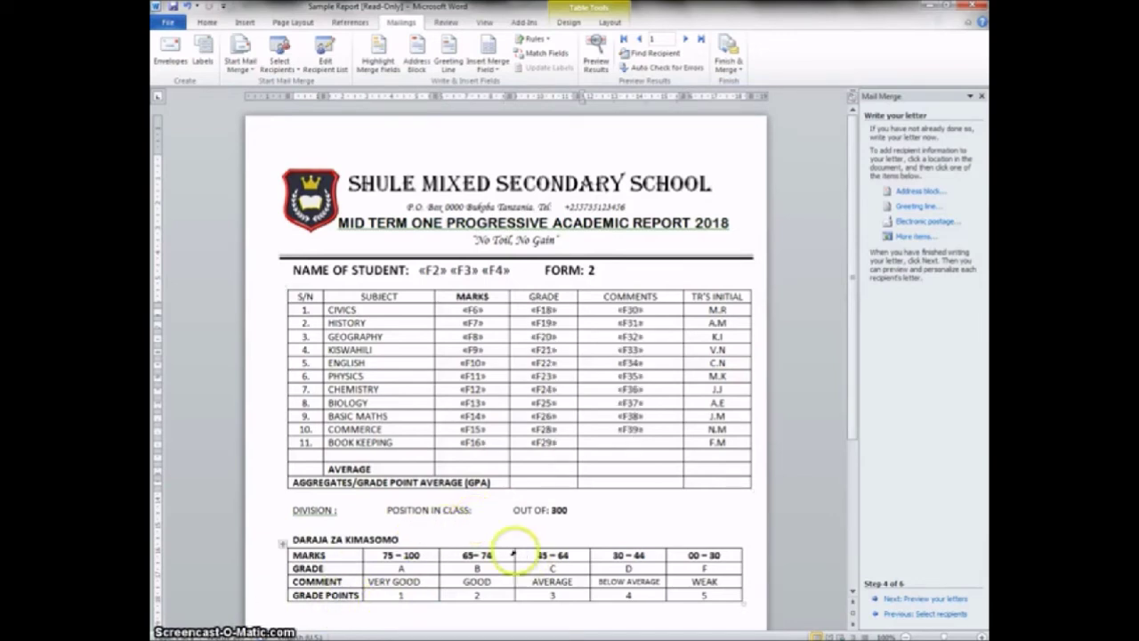
pyautogui.click(921, 239)
pyautogui.scroll(-10, 428, 383)
pyautogui.scroll(-3, 412, 365)
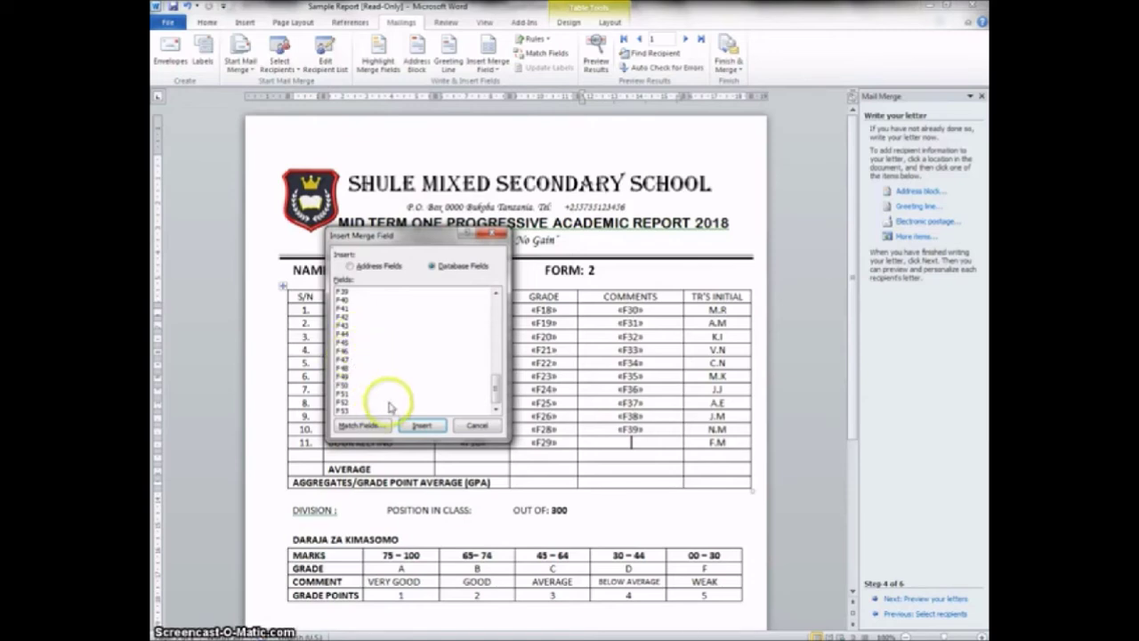
pyautogui.click(343, 303)
pyautogui.click(422, 424)
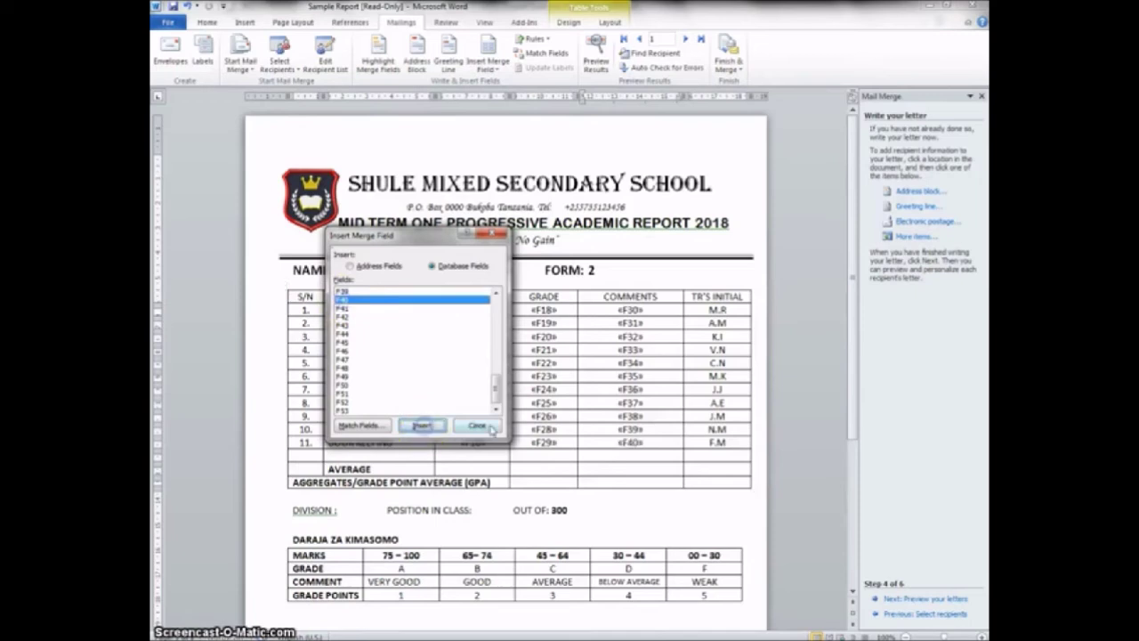
pyautogui.click(478, 425)
# Position the cursor after DIVISION and bring up the database merge field list
pyautogui.click(356, 510)
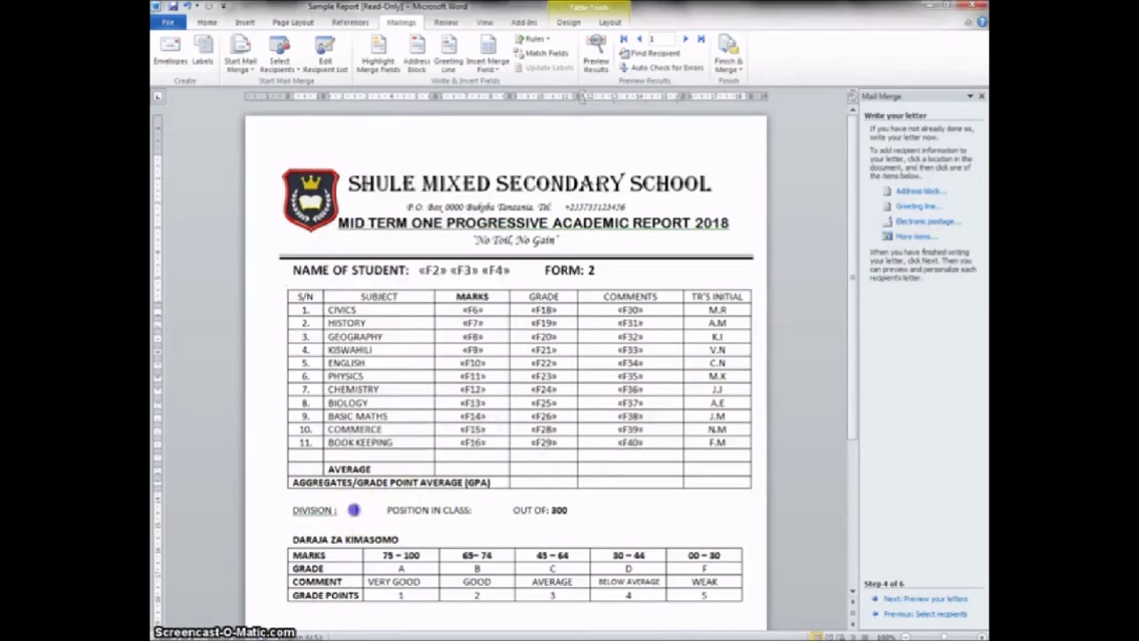
pyautogui.click(913, 235)
pyautogui.click(422, 269)
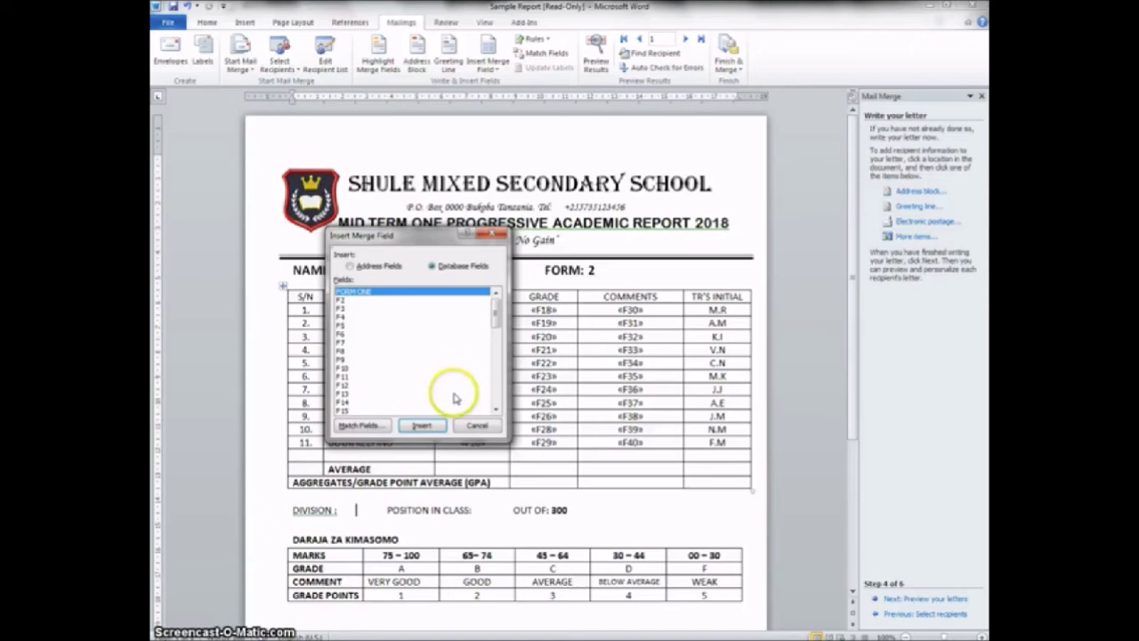
# Insert merge field «F44» after DIVISION in the report
pyautogui.scroll(-7, 455, 398)
pyautogui.scroll(-6, 368, 381)
pyautogui.click(342, 331)
pyautogui.click(343, 339)
pyautogui.click(421, 425)
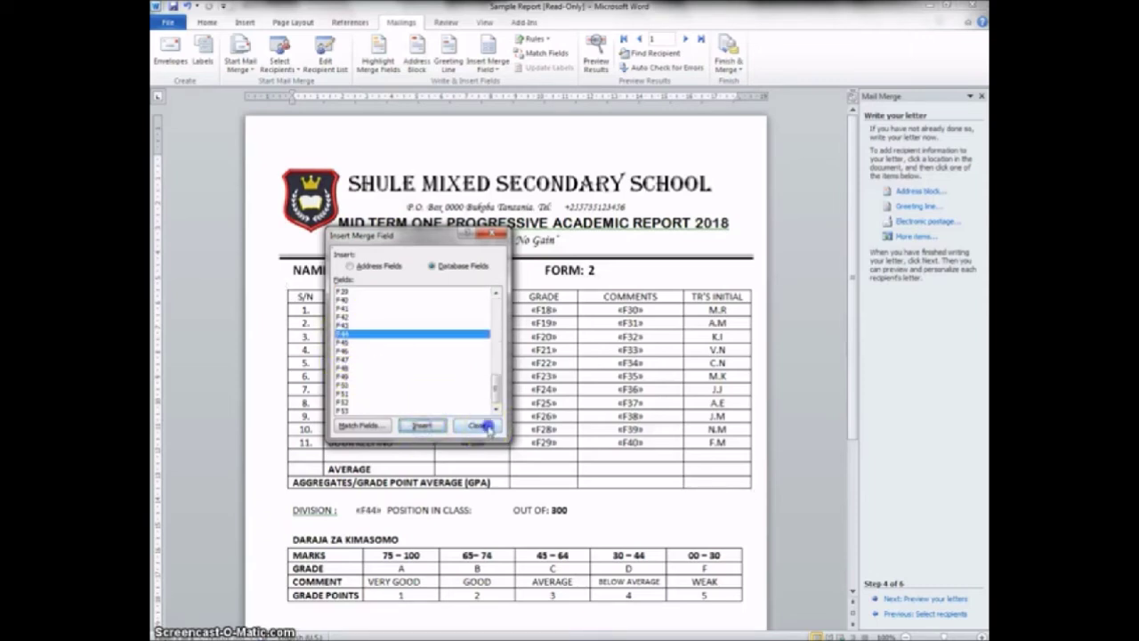
pyautogui.click(477, 424)
# Insert merge field «F42» into the AVERAGE marks cell
pyautogui.click(475, 469)
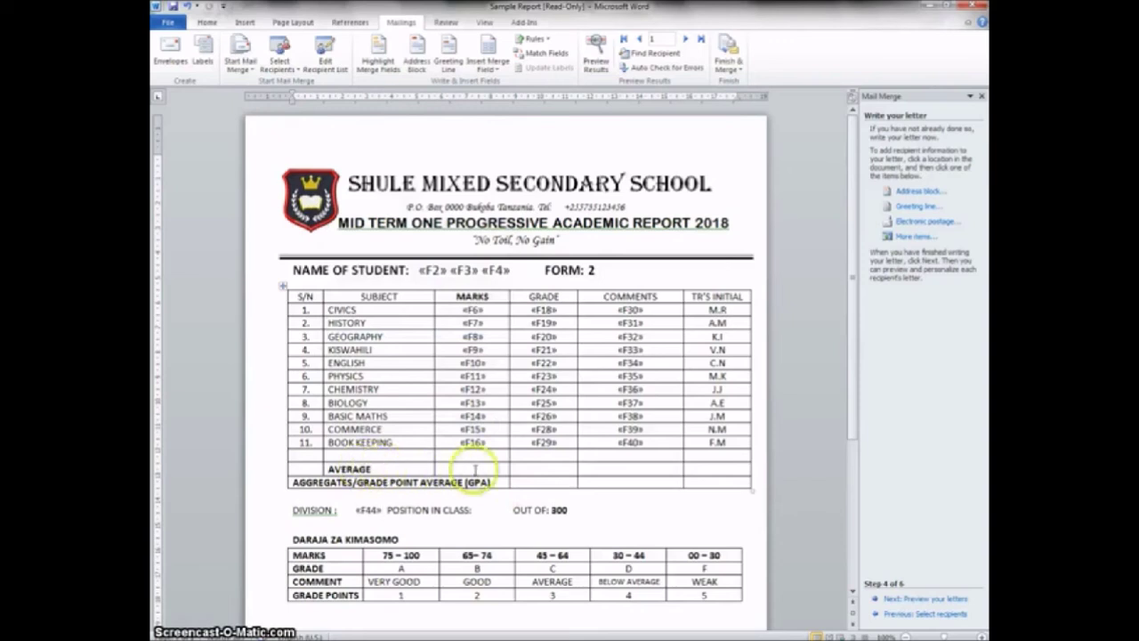
pyautogui.click(916, 239)
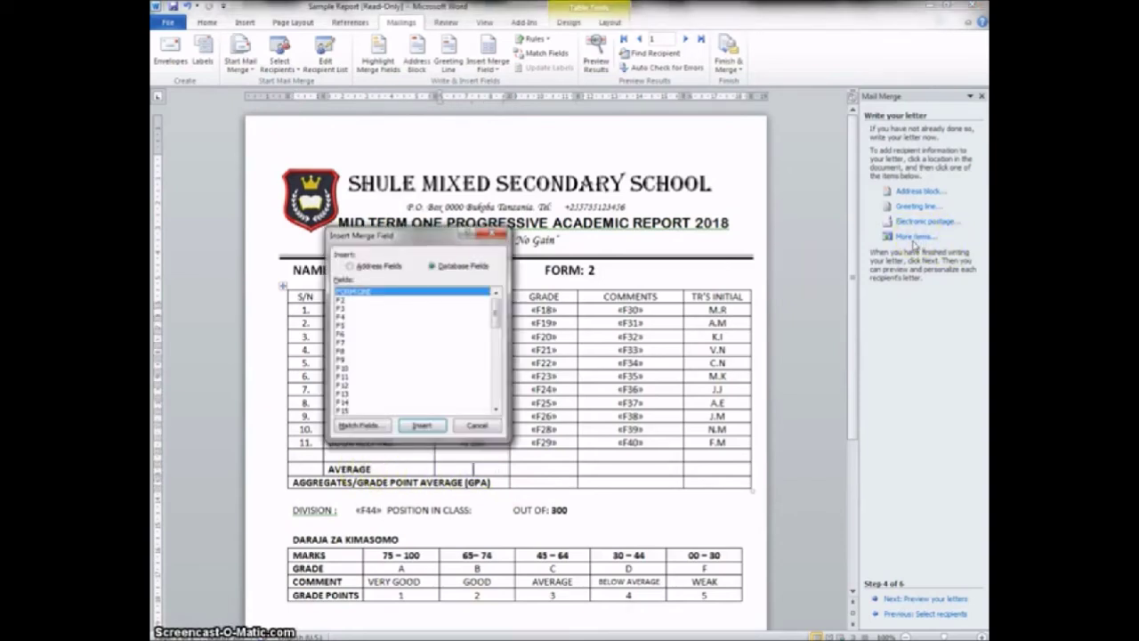
pyautogui.scroll(-13, 628, 381)
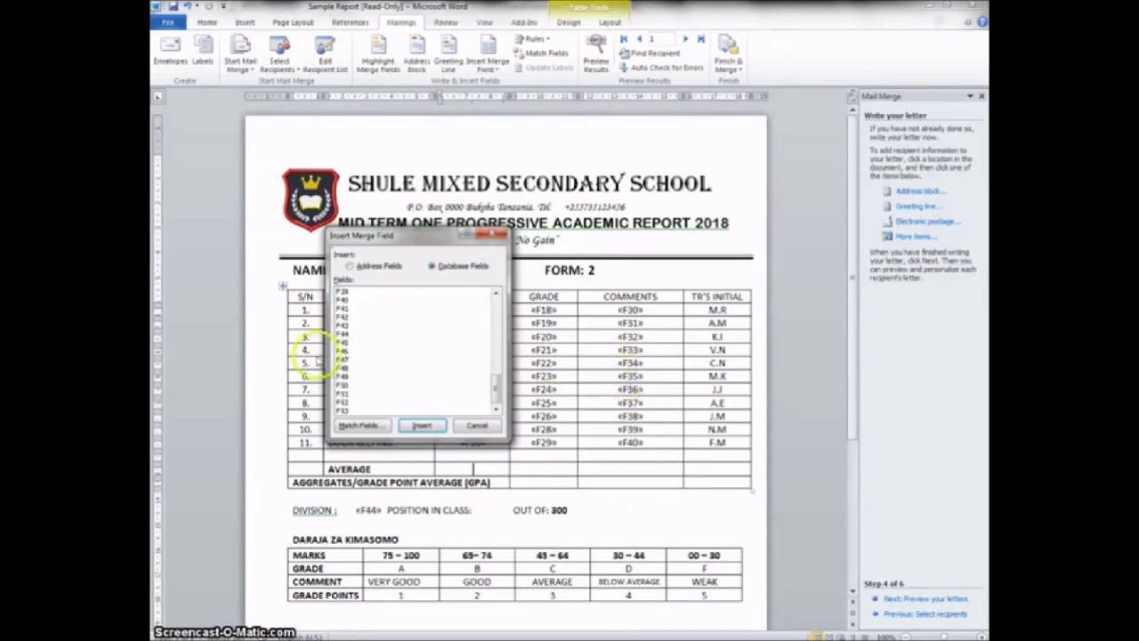
pyautogui.click(343, 316)
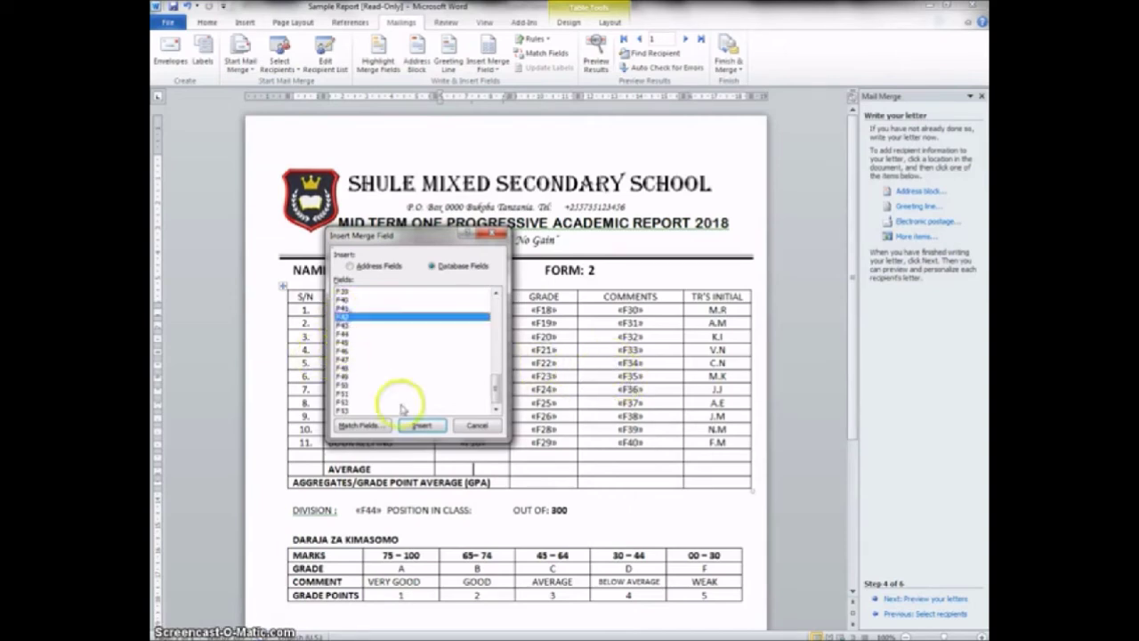
pyautogui.click(422, 426)
pyautogui.click(478, 425)
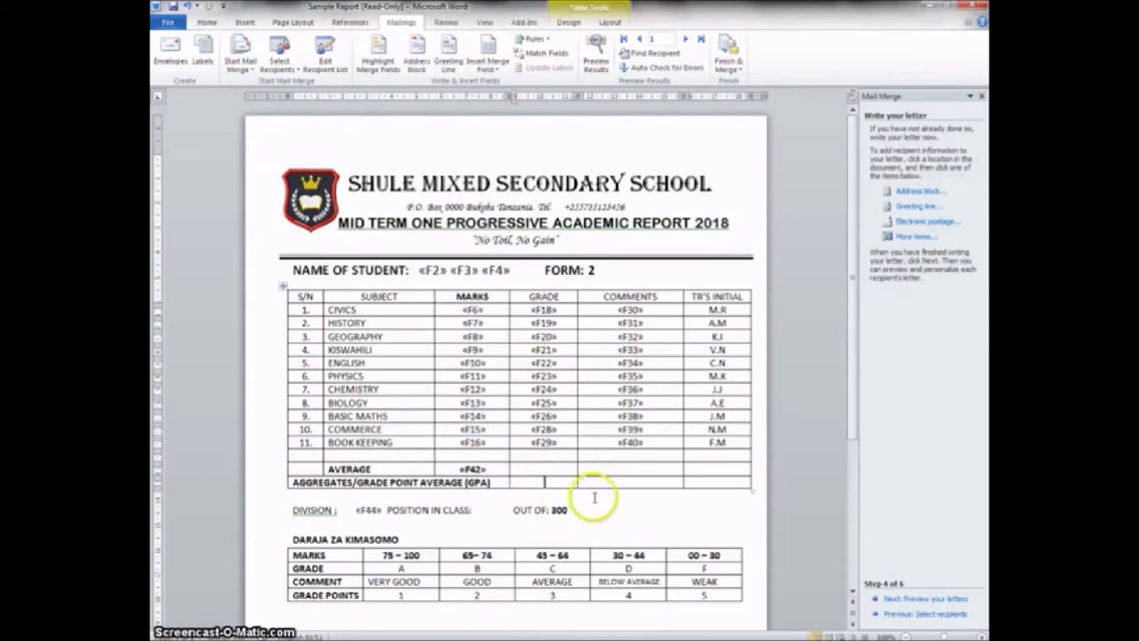
# Insert merge field «F43» into the GPA row cell
pyautogui.click(917, 243)
pyautogui.scroll(-10, 481, 391)
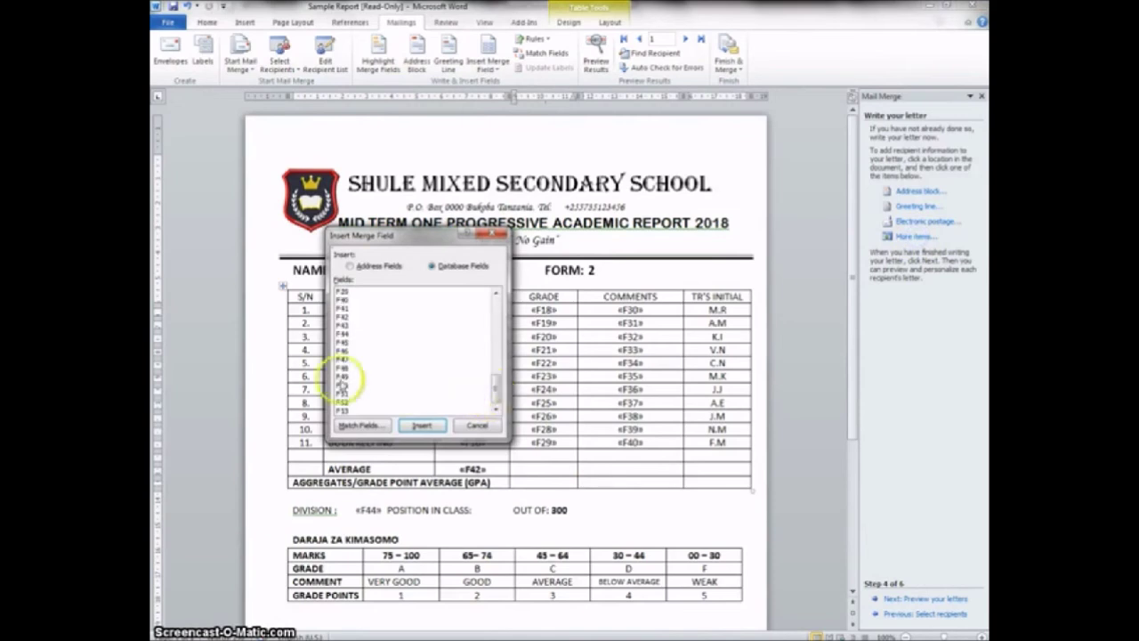
pyautogui.click(343, 326)
pyautogui.click(422, 425)
pyautogui.click(477, 426)
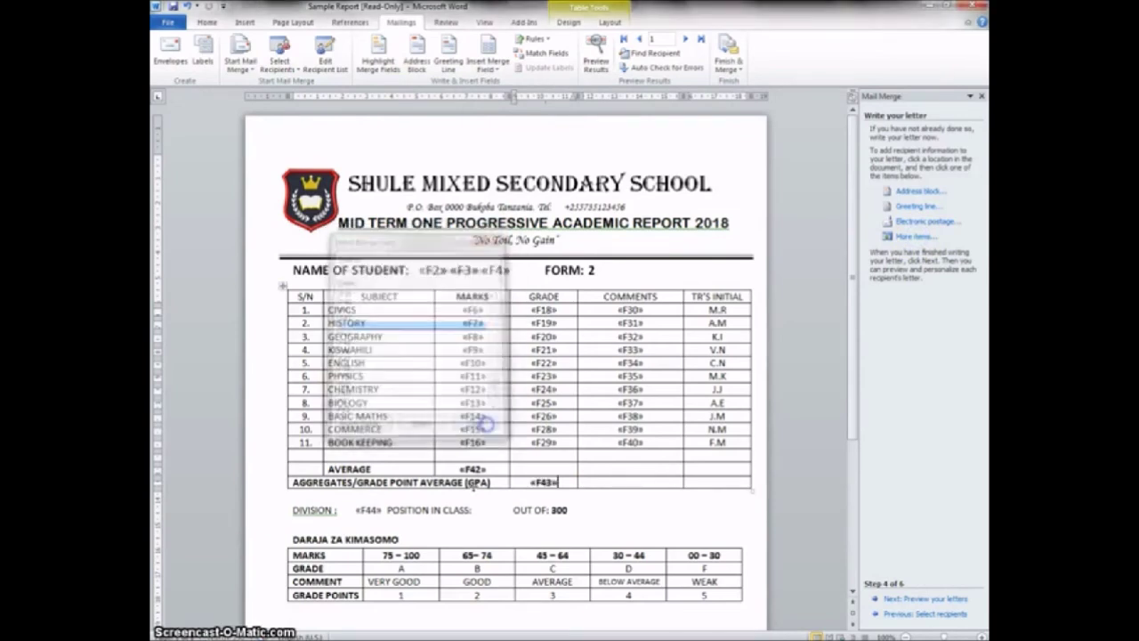
# Insert merge field «F45» after POSITION IN CLASS
pyautogui.click(495, 509)
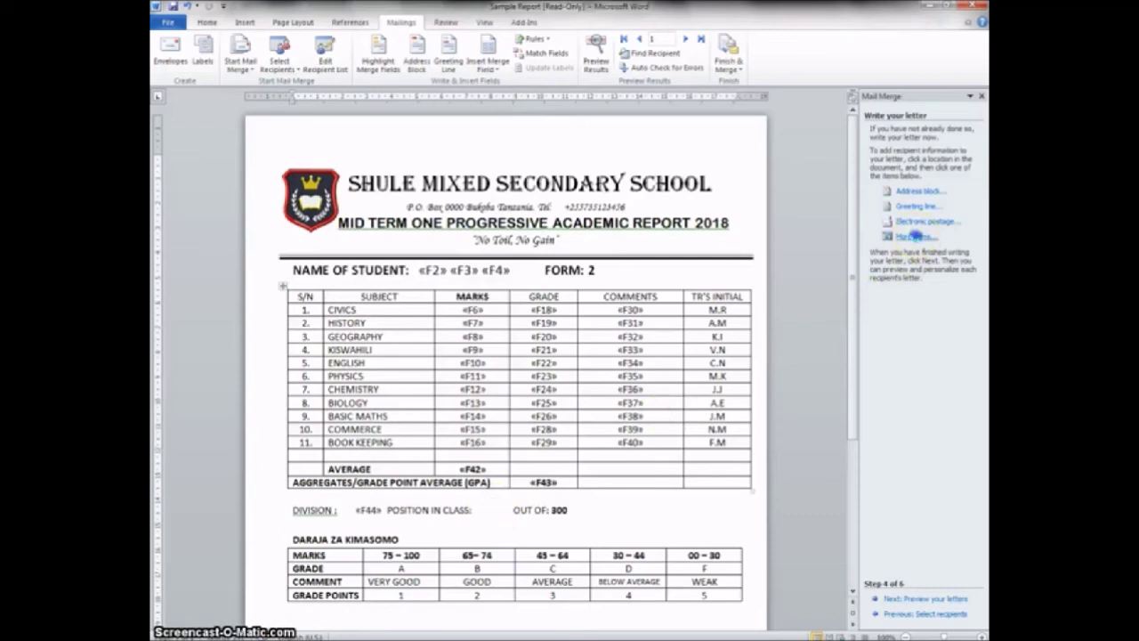
pyautogui.click(917, 238)
pyautogui.scroll(-6, 465, 381)
pyautogui.scroll(-3, 465, 391)
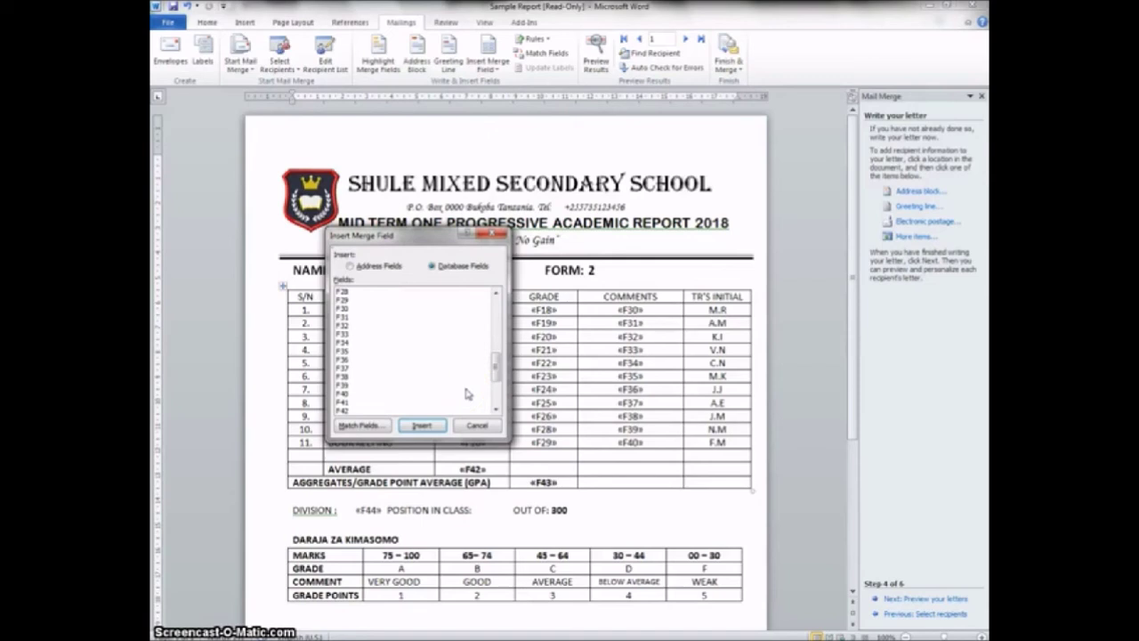
pyautogui.scroll(-4, 458, 393)
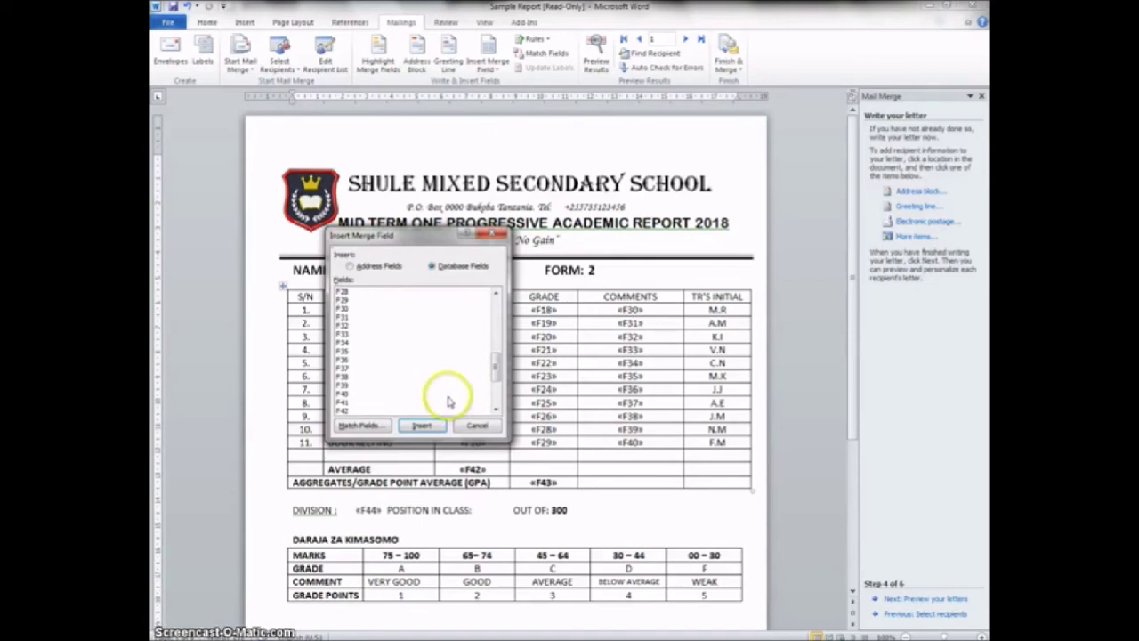
pyautogui.click(354, 390)
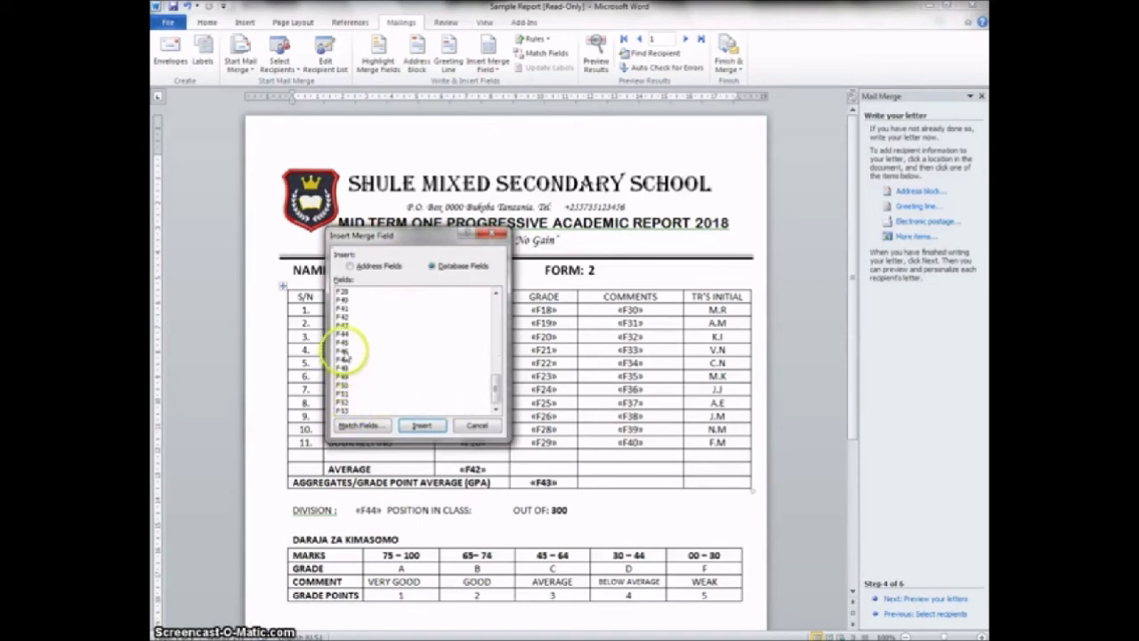
pyautogui.click(343, 343)
pyautogui.click(421, 425)
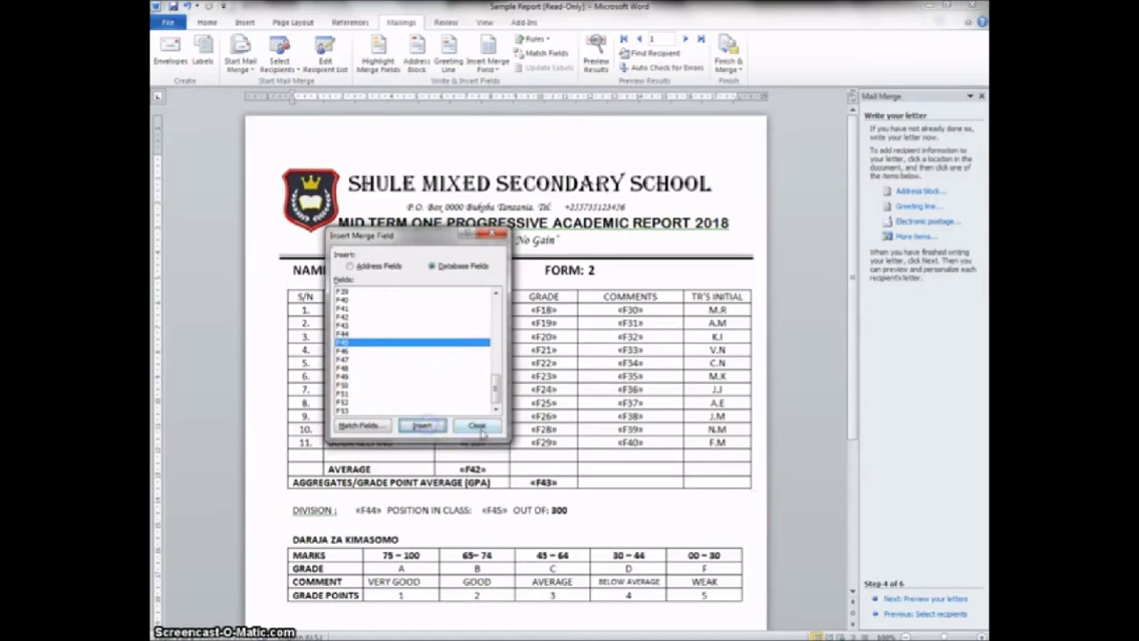
pyautogui.click(478, 426)
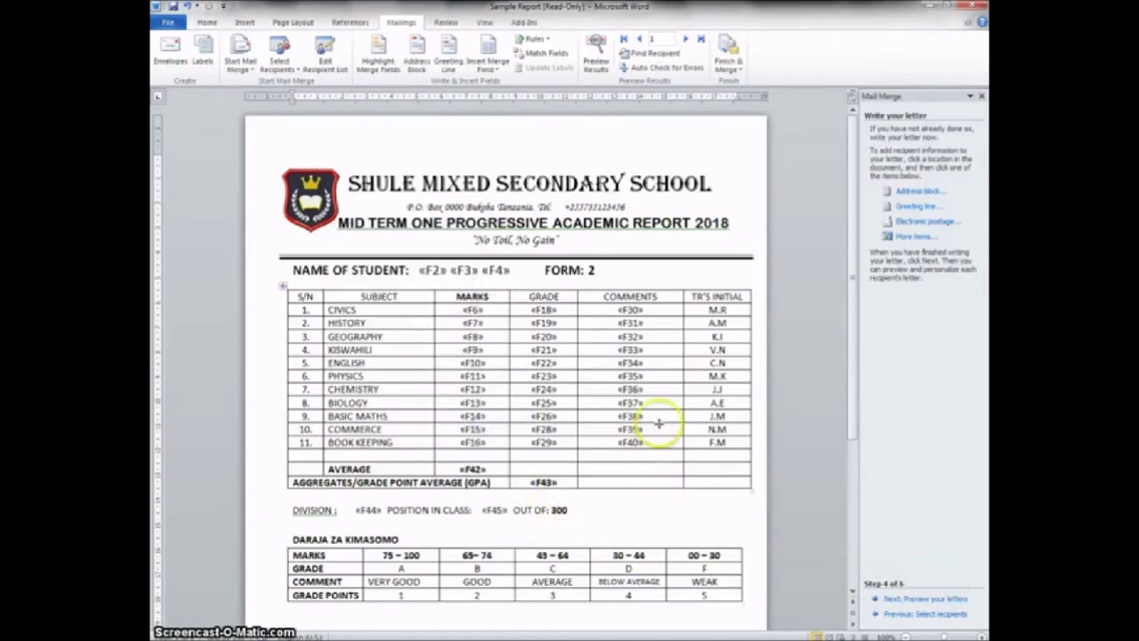
pyautogui.scroll(-5, 628, 503)
pyautogui.scroll(4, 649, 501)
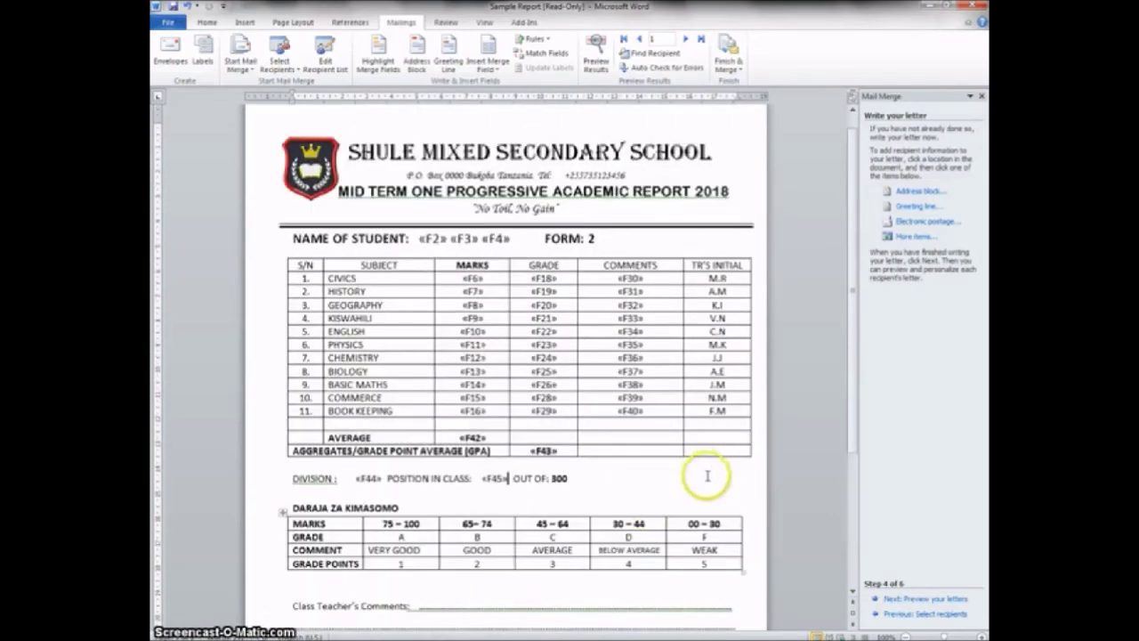
# Preview the merged reports and advance through the next two students
pyautogui.click(923, 599)
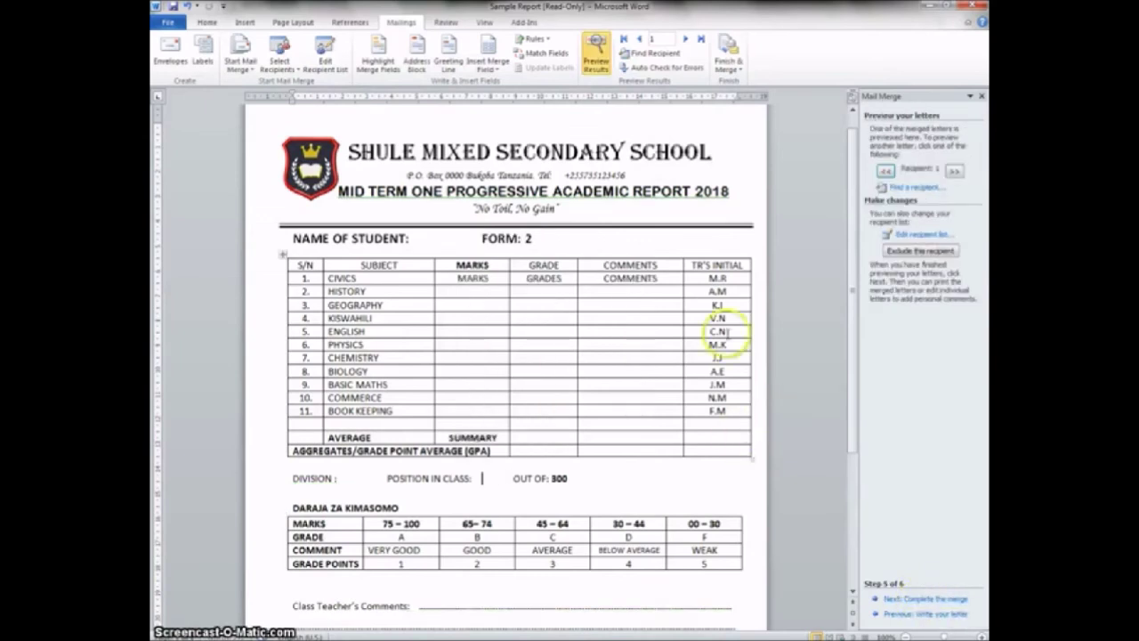
pyautogui.click(958, 171)
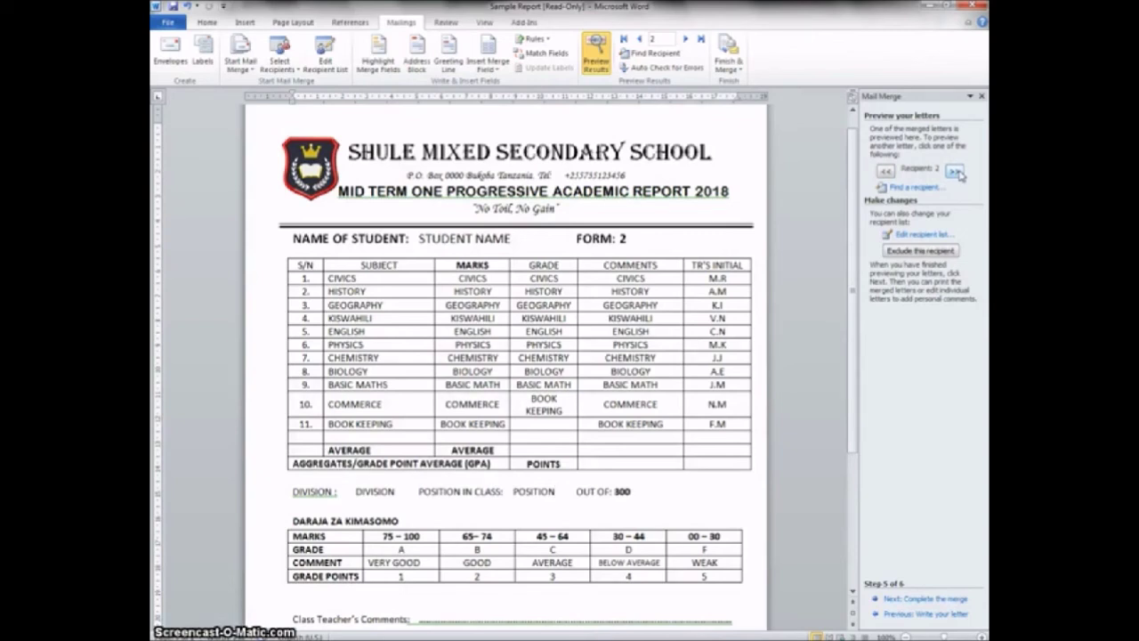
pyautogui.click(958, 172)
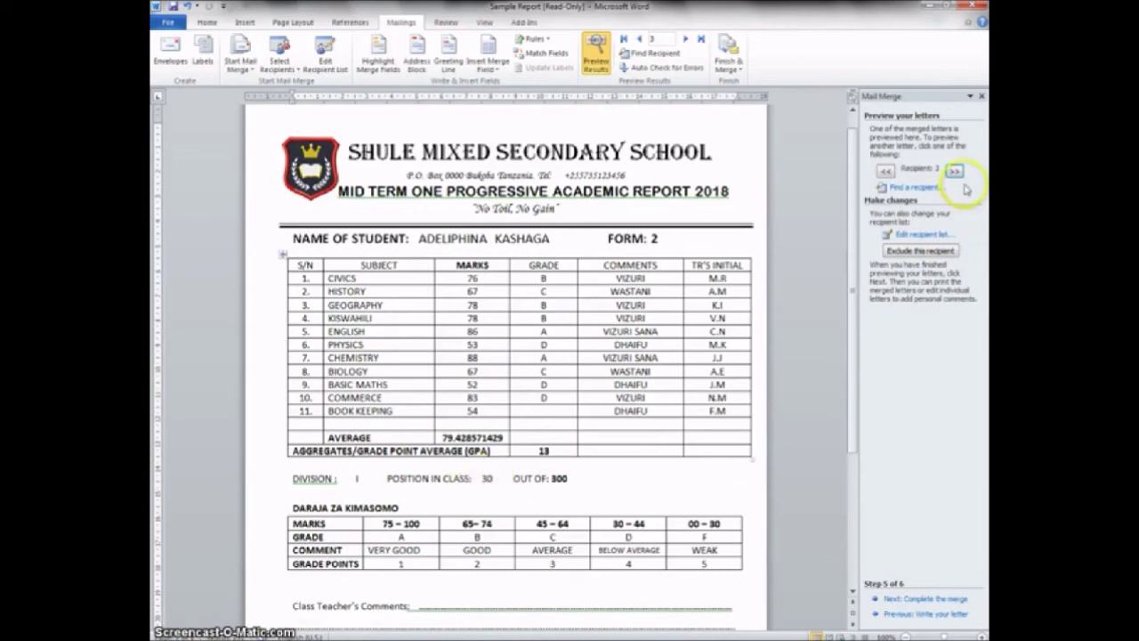
# Jump to the last student's report, then step back eight student records
pyautogui.click(701, 40)
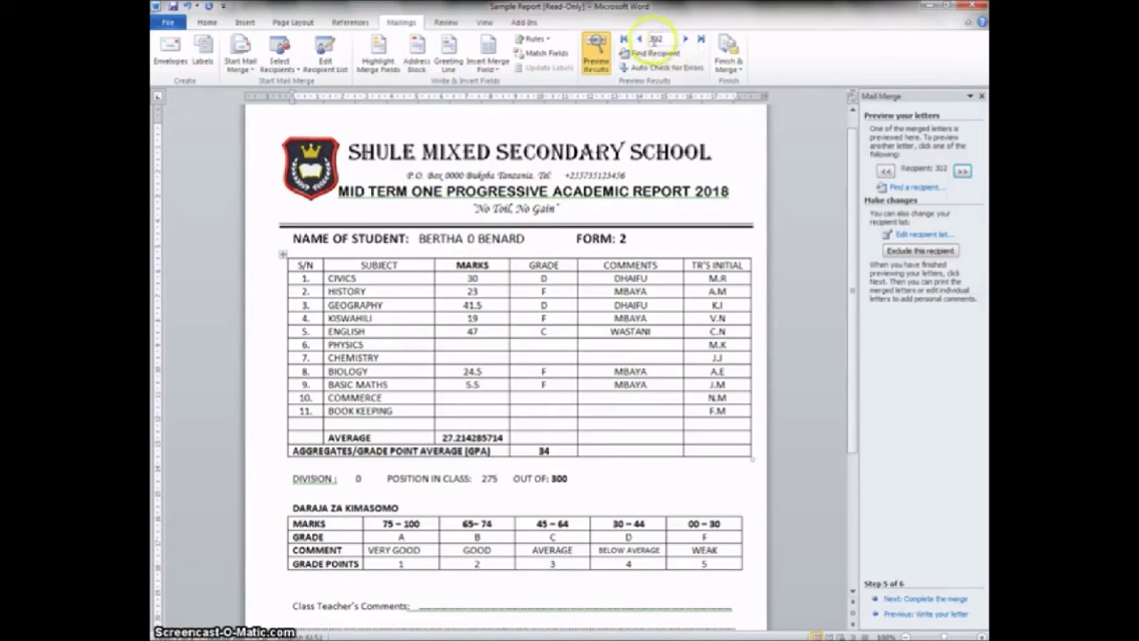
pyautogui.click(637, 40)
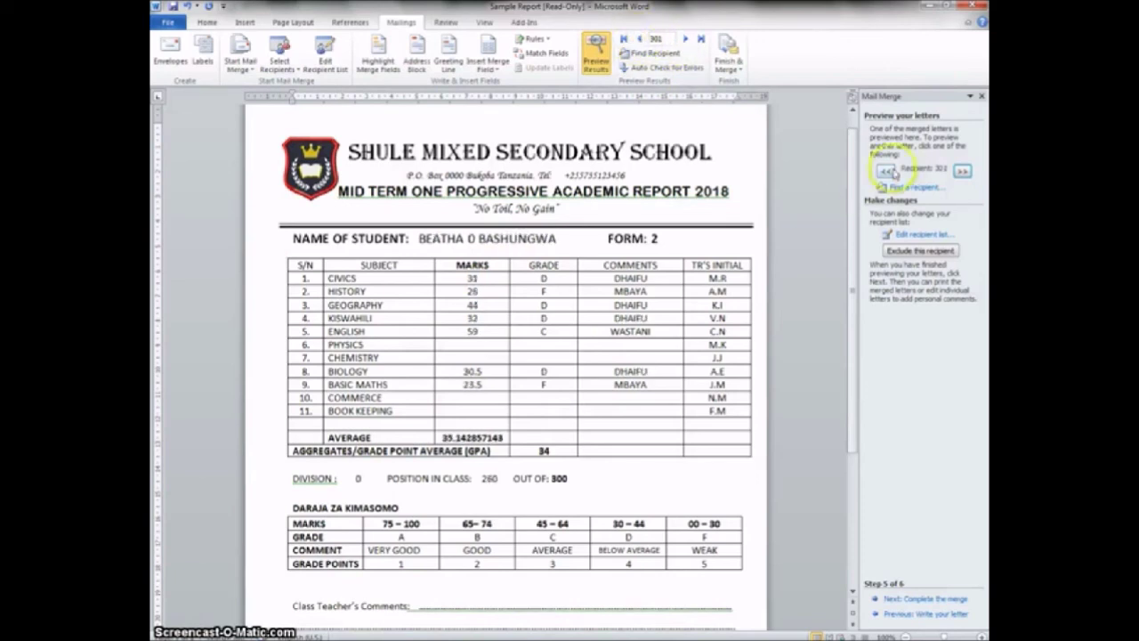
pyautogui.click(886, 170)
pyautogui.click(886, 170)
pyautogui.click(886, 170)
pyautogui.click(886, 170)
pyautogui.click(885, 170)
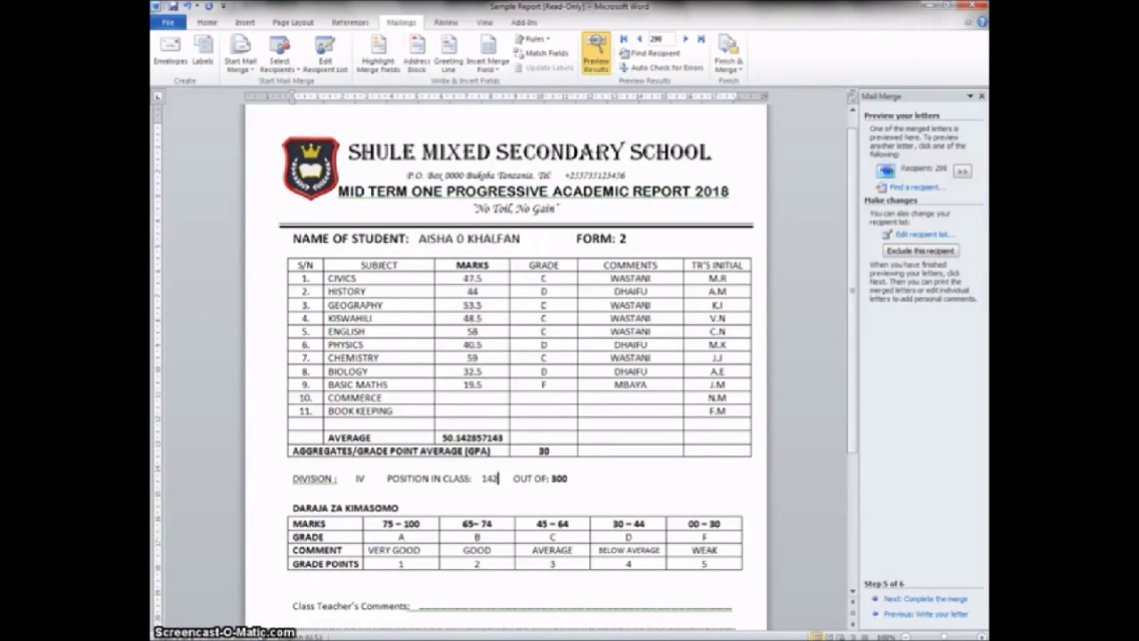
pyautogui.click(886, 170)
pyautogui.click(885, 170)
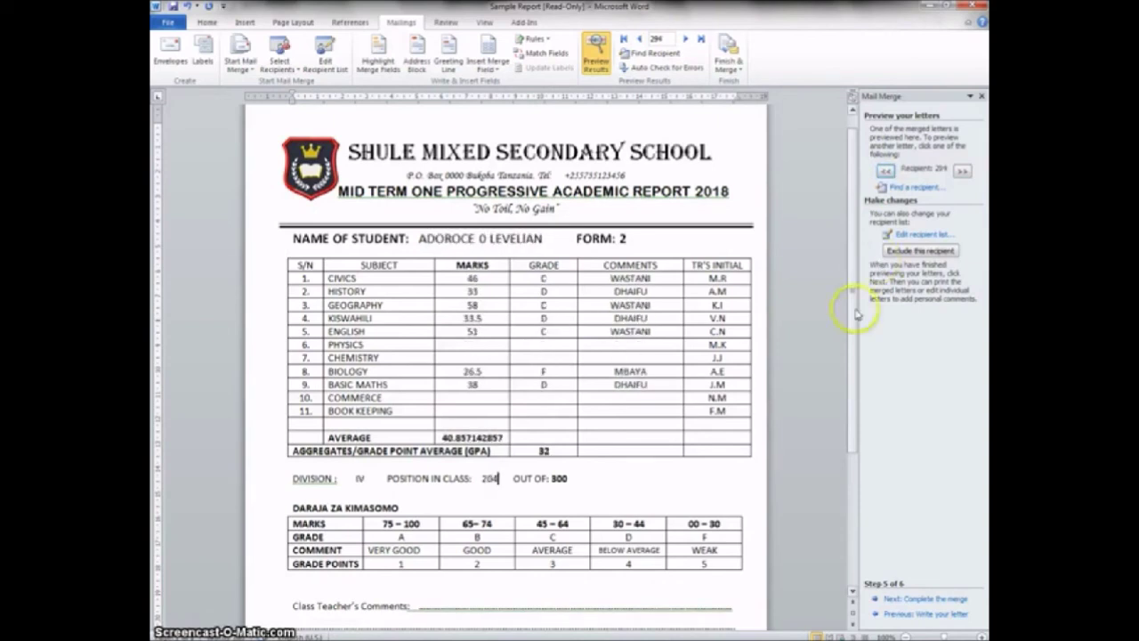